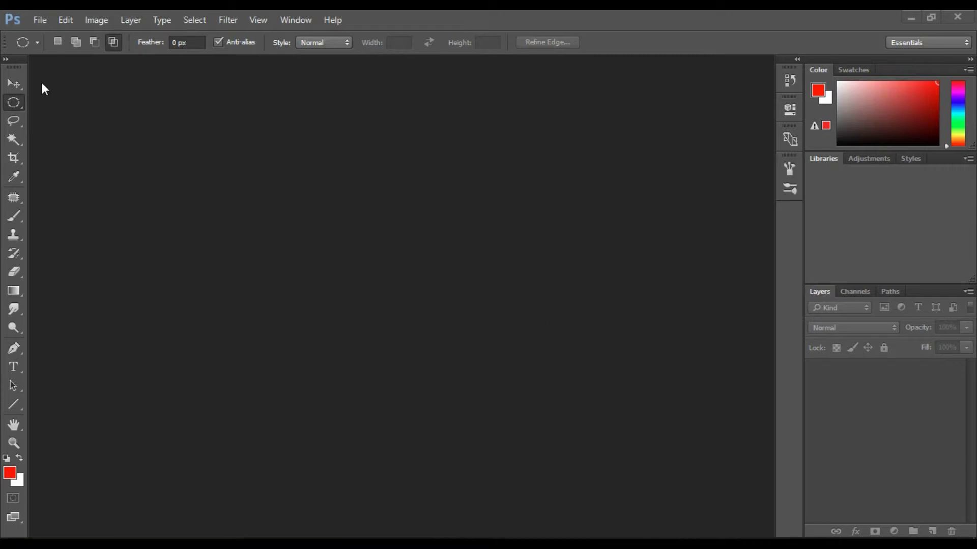
Choose the Single Row Marquee Tool from the marquee tool group
{"action": "left_click_drag", "start_coordinate": [13, 102], "coordinate": [72, 114]}
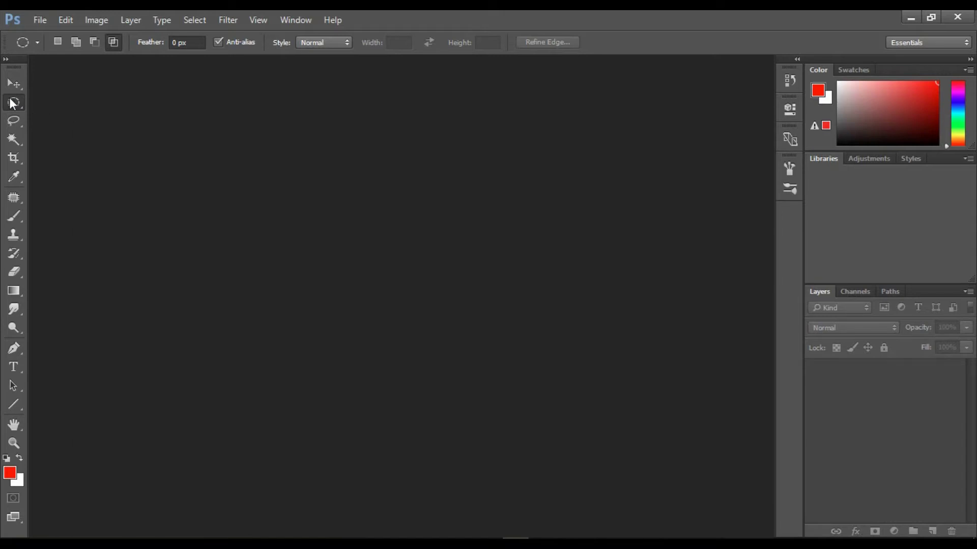
{"action": "left_click_drag", "start_coordinate": [15, 101], "coordinate": [92, 130]}
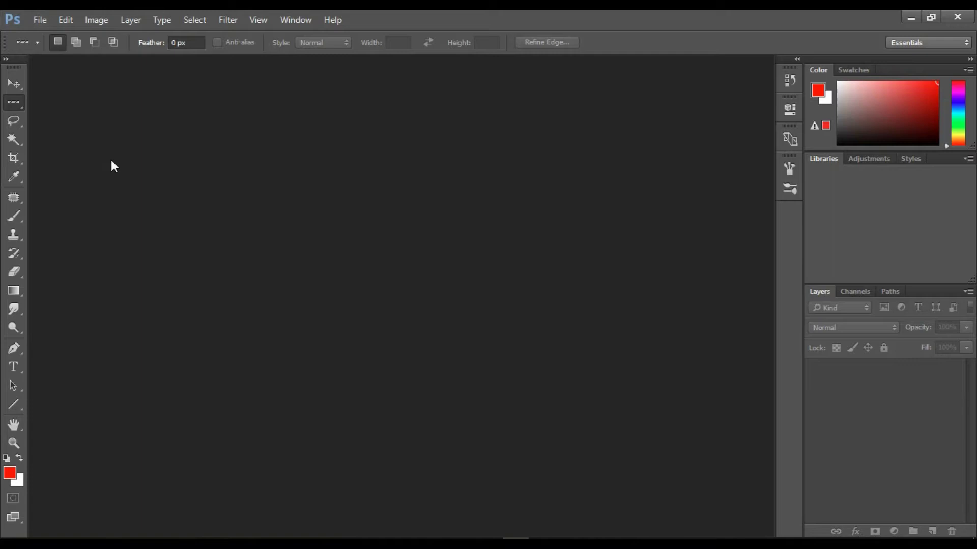
{"action": "left_click_drag", "start_coordinate": [12, 102], "coordinate": [65, 131]}
Create a new 1280 × 720 pixel RGB document at 72 pixels/inch with a white background
{"action": "left_click", "coordinate": [39, 19]}
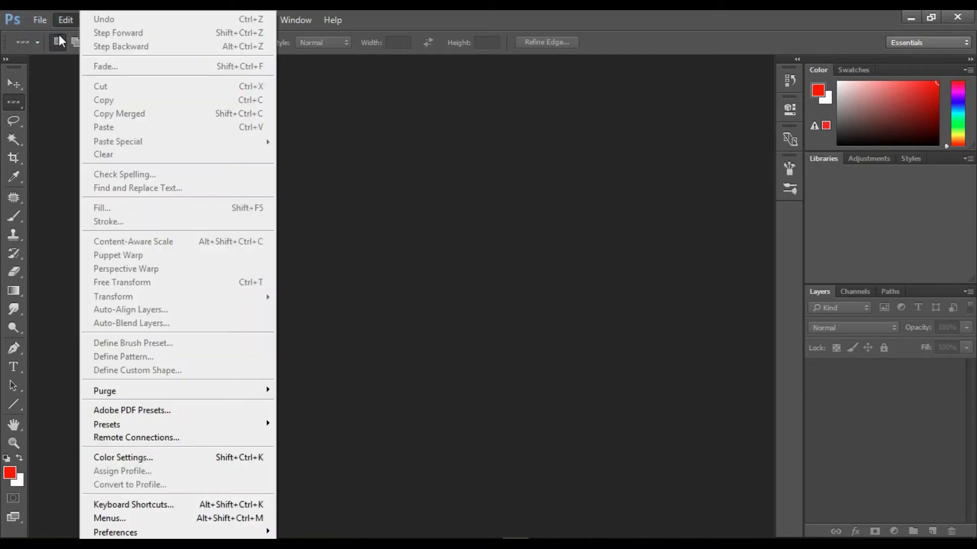
{"action": "left_click", "coordinate": [53, 35]}
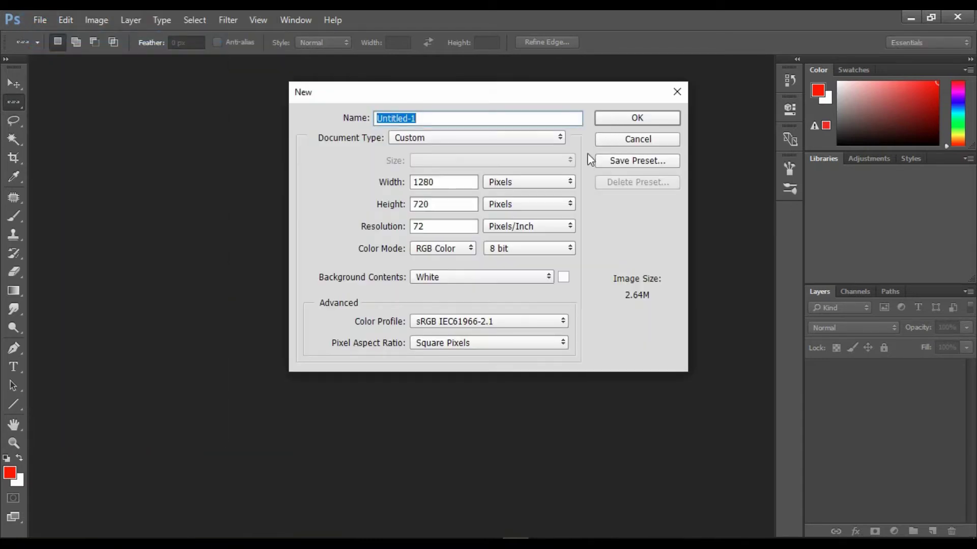
{"action": "left_click", "coordinate": [602, 115]}
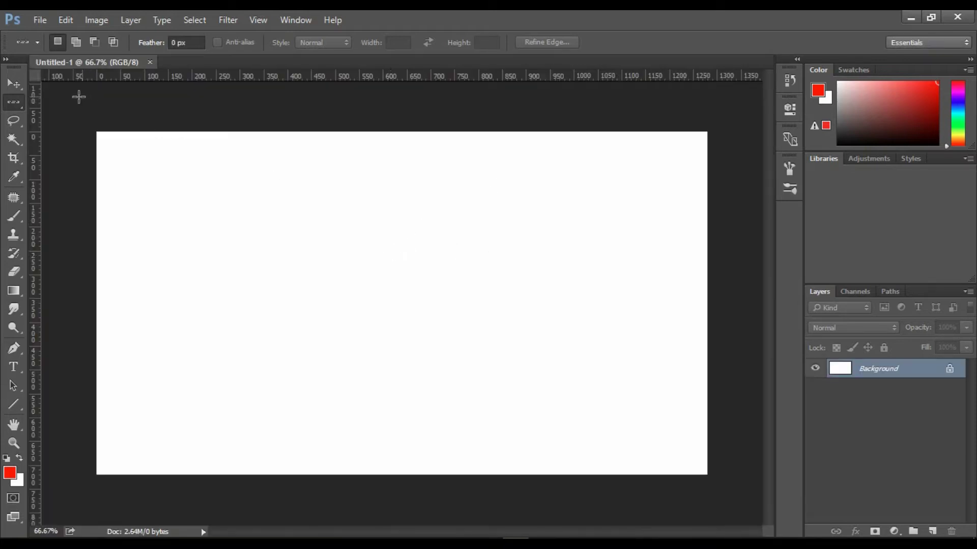
Select a one-pixel row across the canvas, about 240 px below its upper edge, with the Single Row Marquee Tool
{"action": "right_click", "coordinate": [14, 103]}
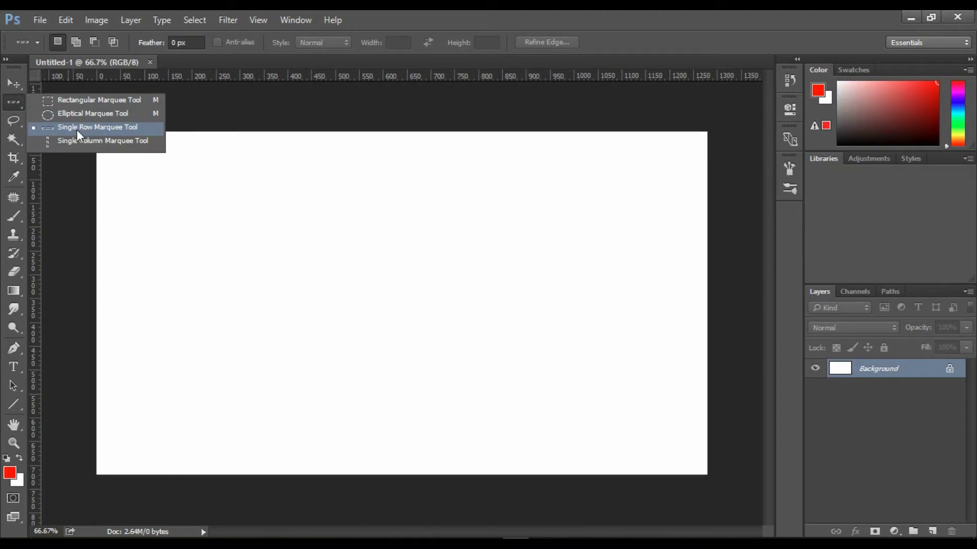
{"action": "left_click", "coordinate": [114, 130]}
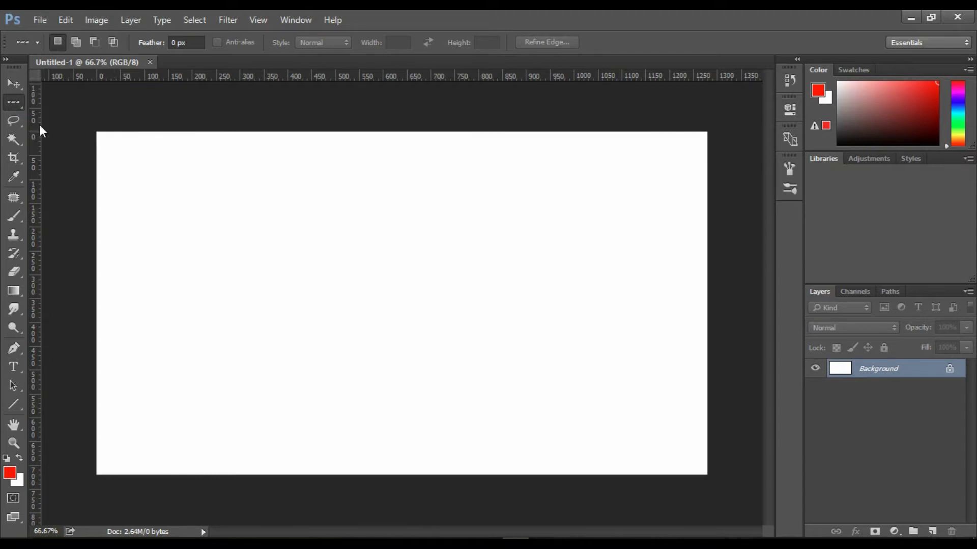
{"action": "left_click", "coordinate": [339, 248]}
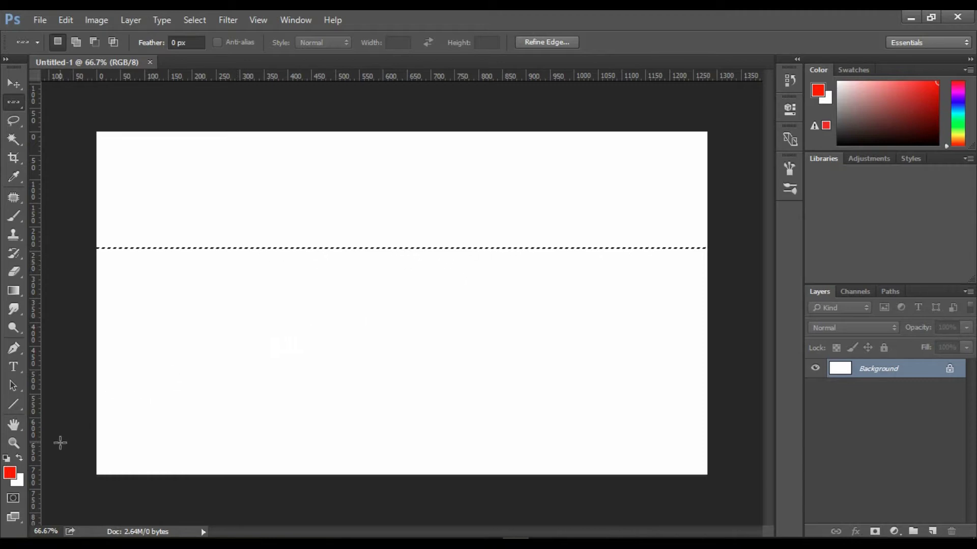
Set the foreground color to dark red, fill the selected row with it and deselect
{"action": "left_click", "coordinate": [9, 473]}
{"action": "left_click", "coordinate": [713, 314]}
{"action": "left_click", "coordinate": [848, 230]}
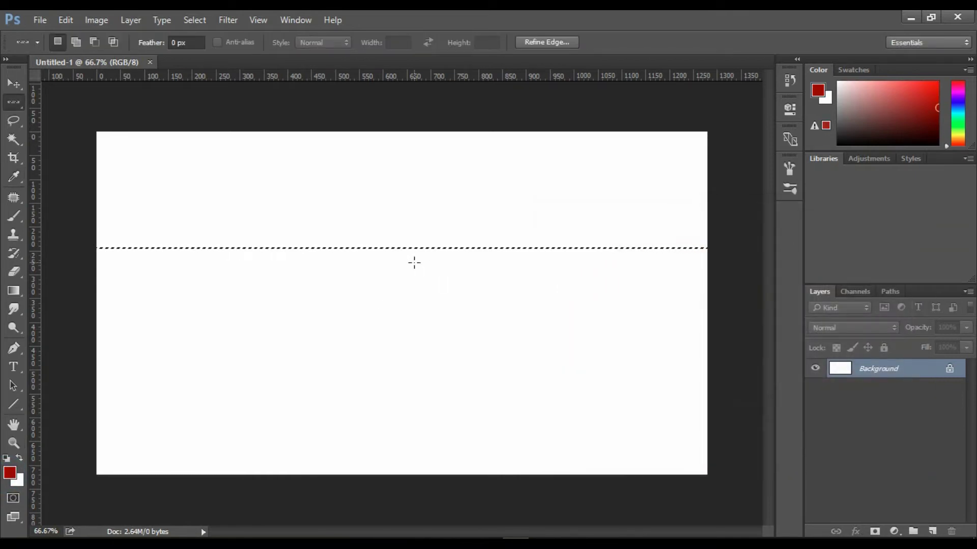
{"action": "key", "text": "alt"}
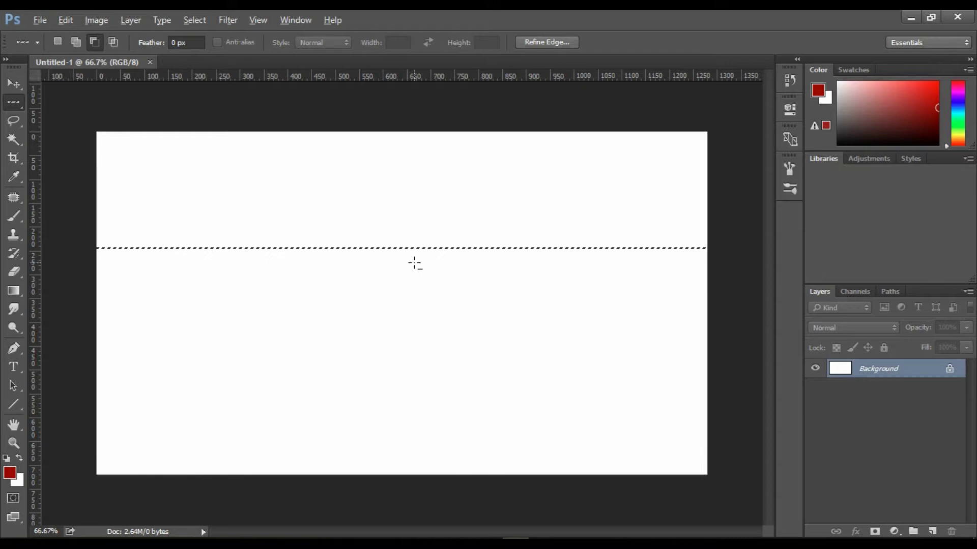
{"action": "key", "text": "alt+Delete"}
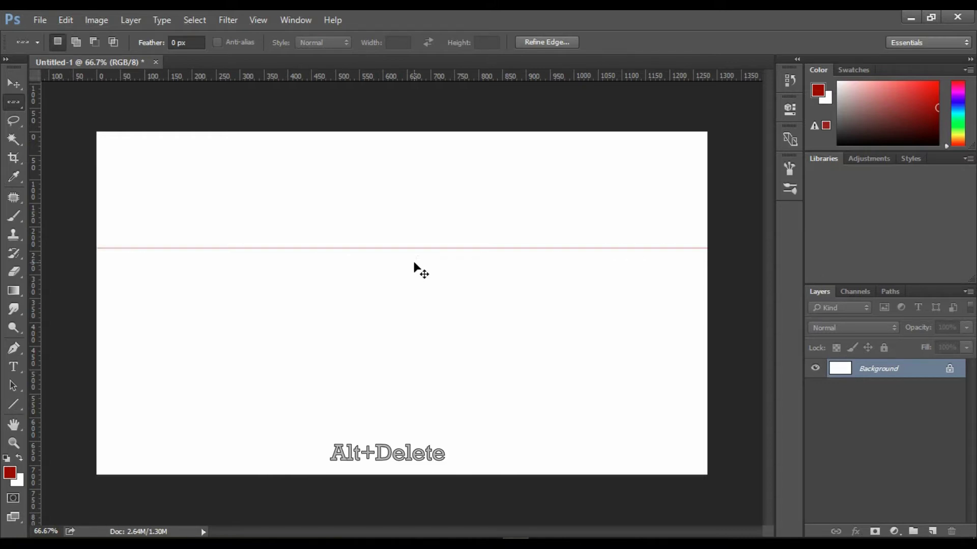
{"action": "key", "text": "ctrl+d"}
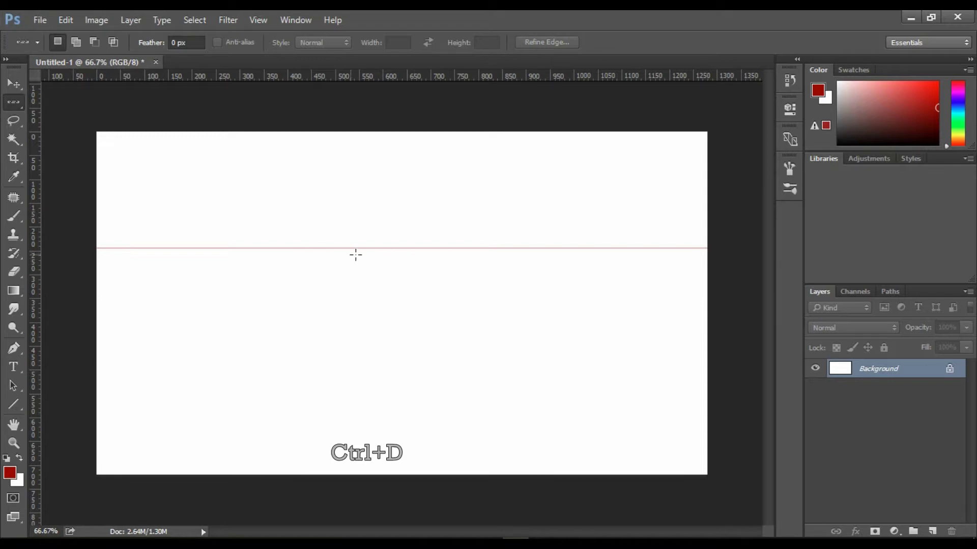
{"action": "scroll", "coordinate": [440, 246], "scroll_direction": "up", "scroll_amount": 5}
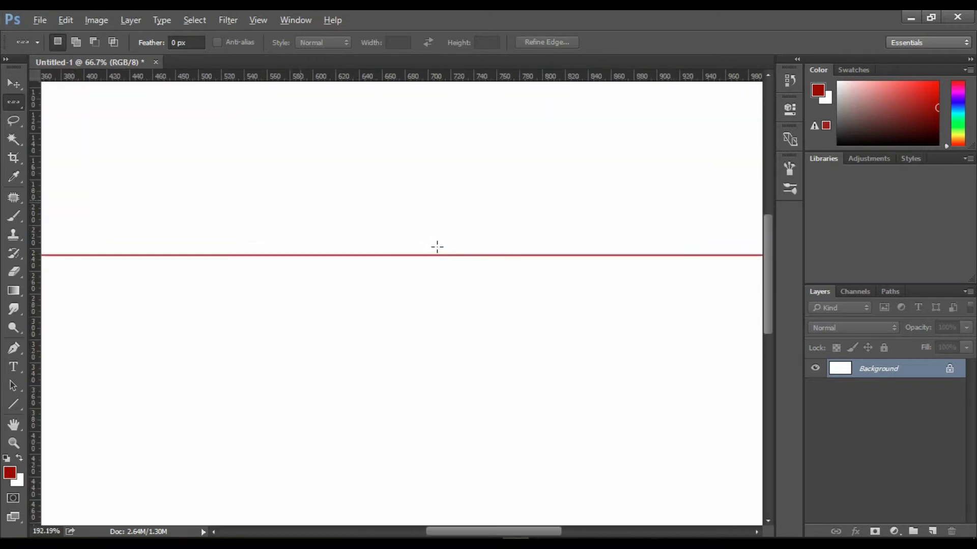
{"action": "scroll", "coordinate": [440, 278], "scroll_direction": "down", "scroll_amount": 5}
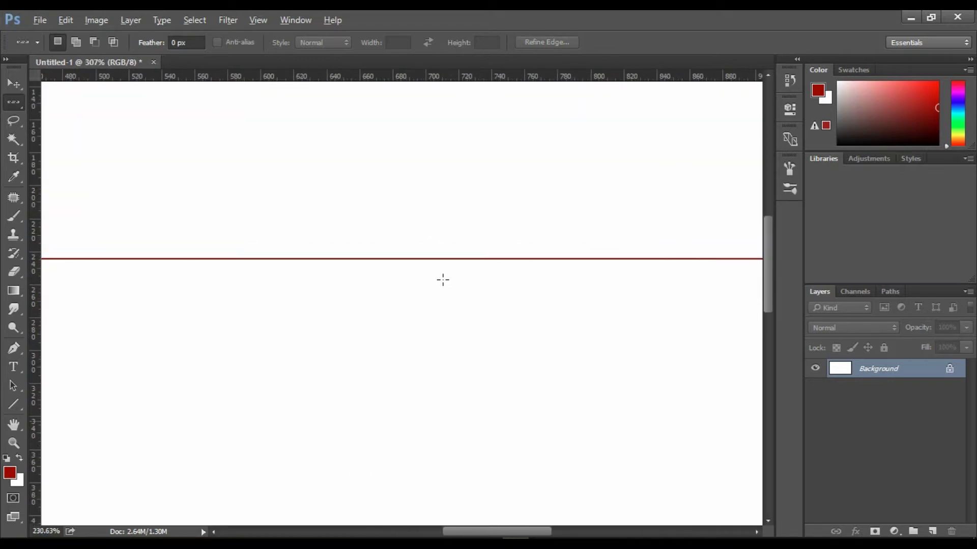
{"action": "scroll", "coordinate": [443, 280], "scroll_direction": "down", "scroll_amount": 4}
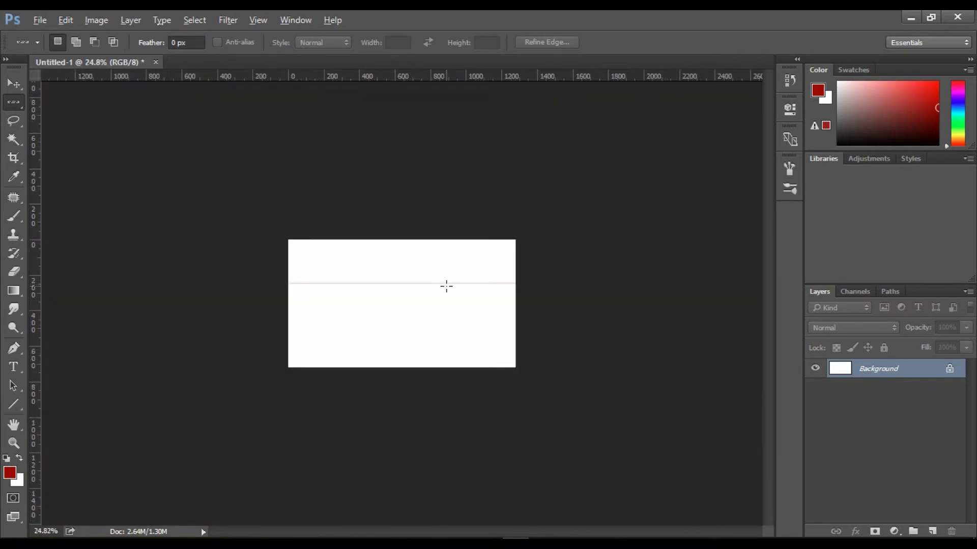
{"action": "scroll", "coordinate": [447, 275], "scroll_direction": "up", "scroll_amount": 2}
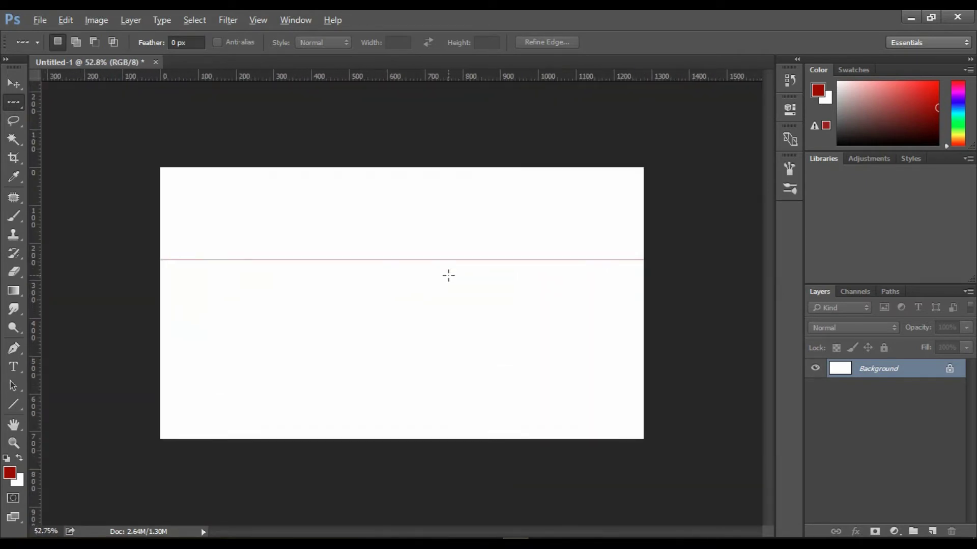
Select a one-pixel column about 865 px from the canvas's left edge with the Single Column Marquee Tool
{"action": "right_click", "coordinate": [13, 102]}
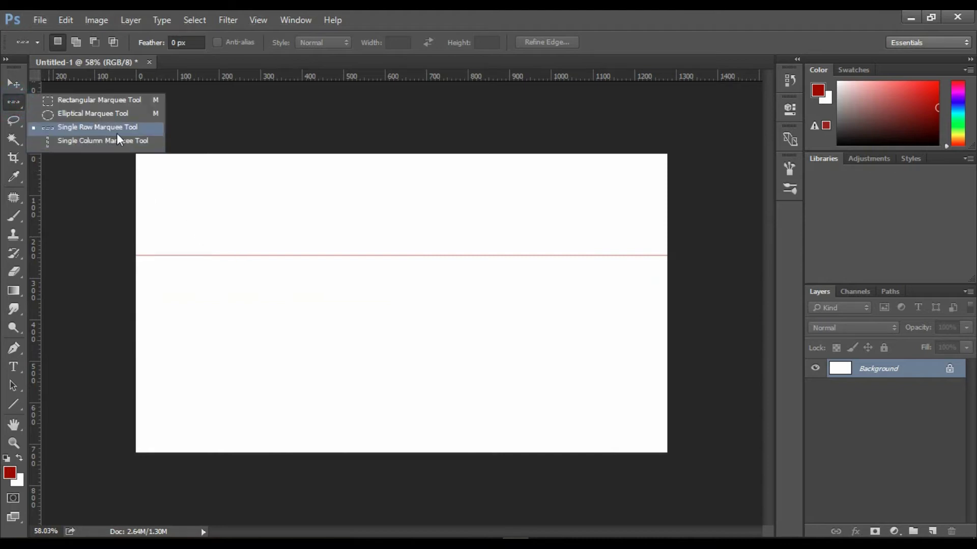
{"action": "left_click", "coordinate": [114, 133]}
{"action": "right_click", "coordinate": [13, 102]}
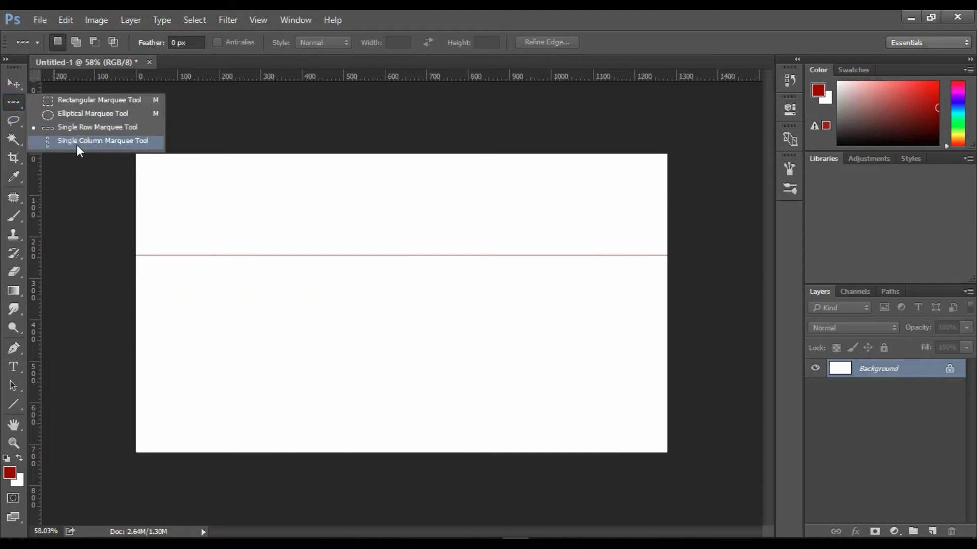
{"action": "left_click", "coordinate": [106, 145]}
{"action": "left_click", "coordinate": [237, 232]}
{"action": "left_click", "coordinate": [391, 231]}
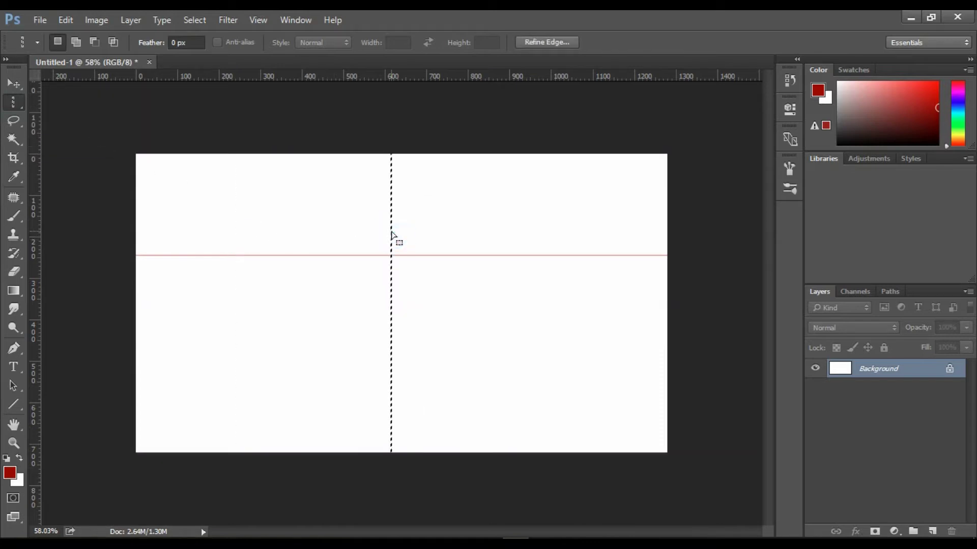
{"action": "left_click", "coordinate": [578, 234]}
{"action": "left_click", "coordinate": [495, 236]}
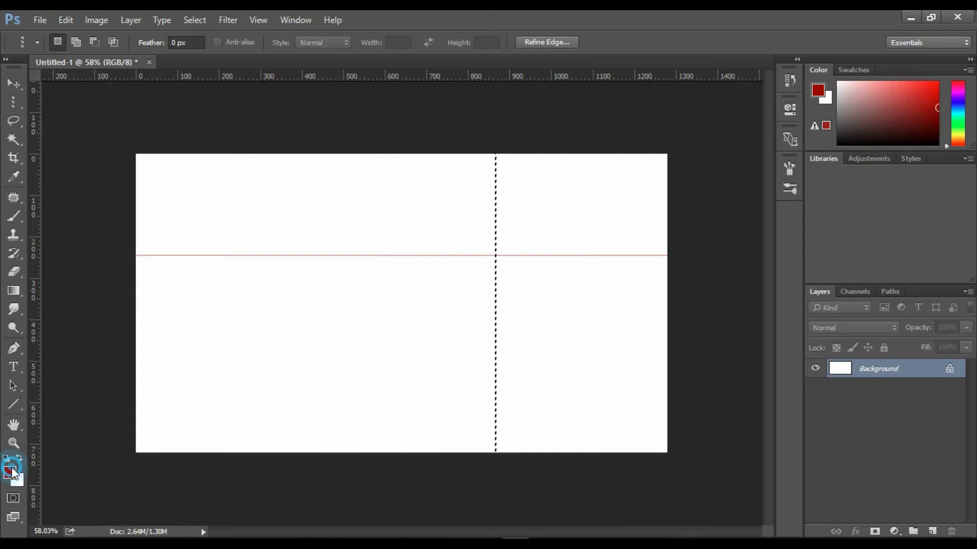
Set the foreground color to bright purple cc00ff, fill the selected column with it and deselect
{"action": "left_click", "coordinate": [9, 472]}
{"action": "left_click", "coordinate": [741, 274]}
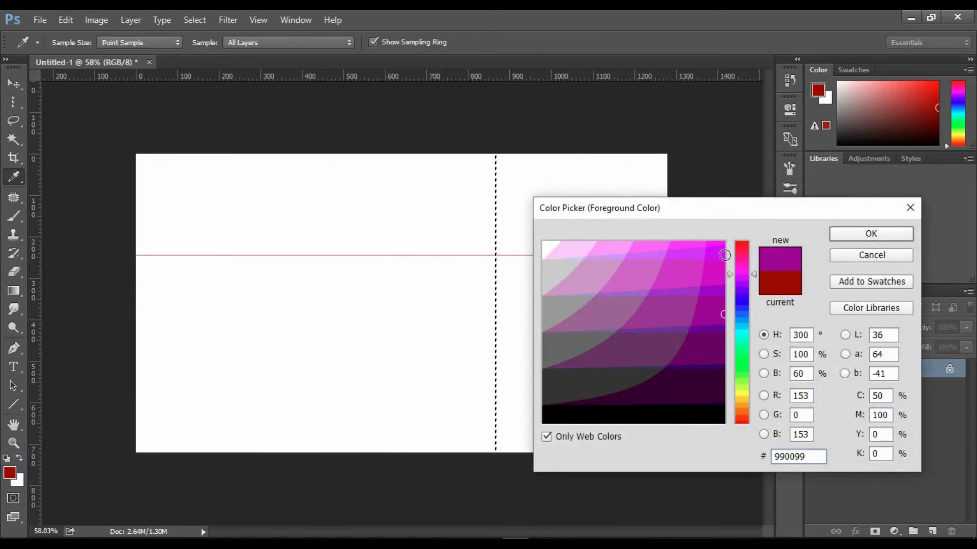
{"action": "left_click", "coordinate": [719, 252]}
{"action": "left_click", "coordinate": [839, 235]}
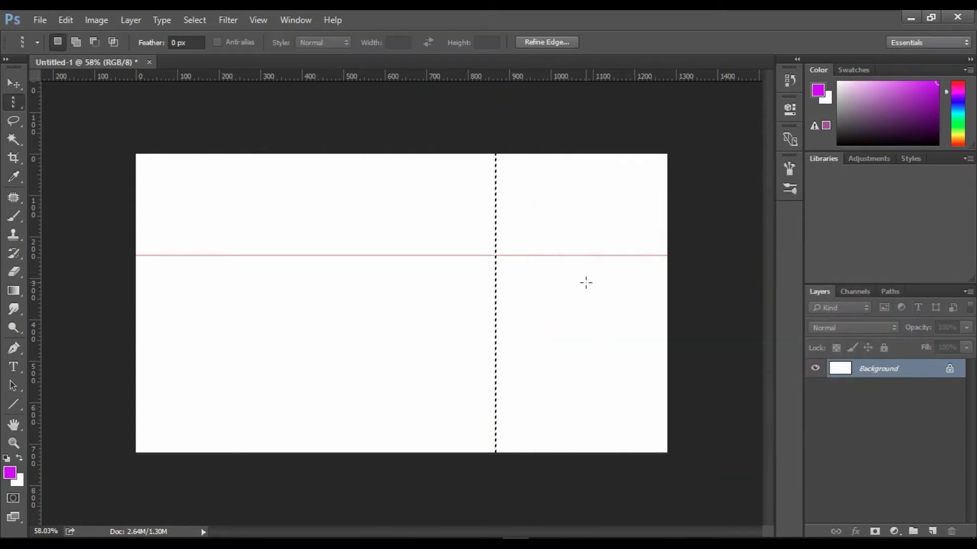
{"action": "key", "text": "alt+BackSpace"}
{"action": "key", "text": "ctrl+d"}
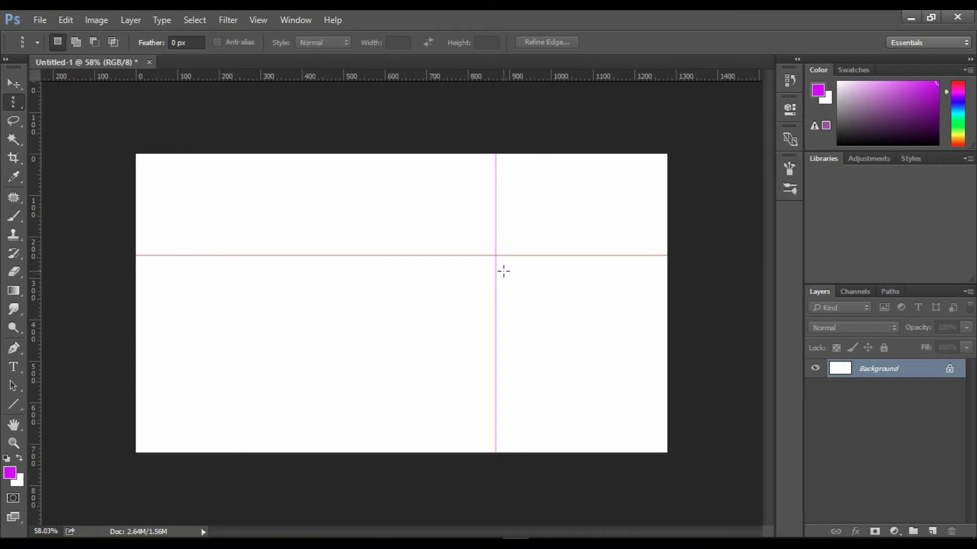
Select a one-pixel column about 310 px from the canvas's left edge and start a Stroke with its location set to Center
{"action": "left_click", "coordinate": [264, 229]}
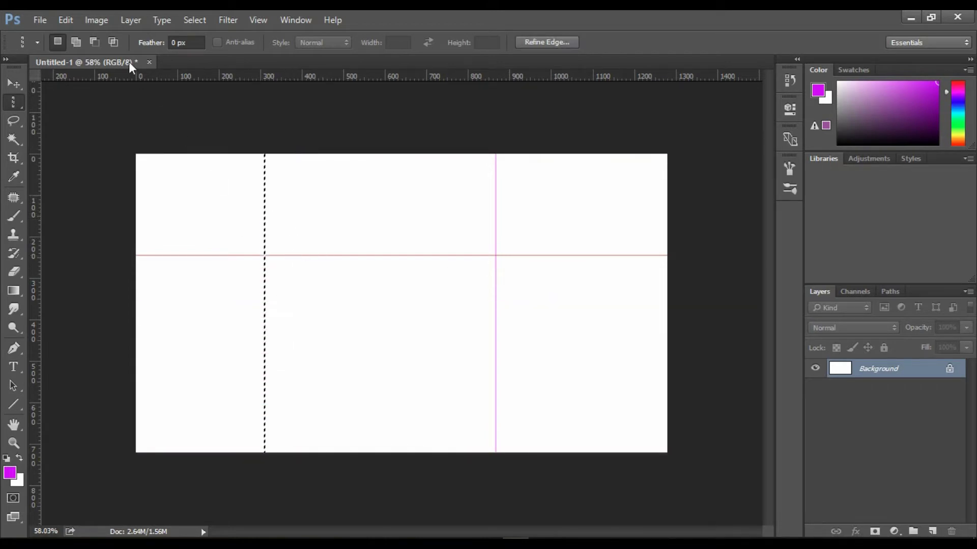
{"action": "left_click", "coordinate": [65, 21]}
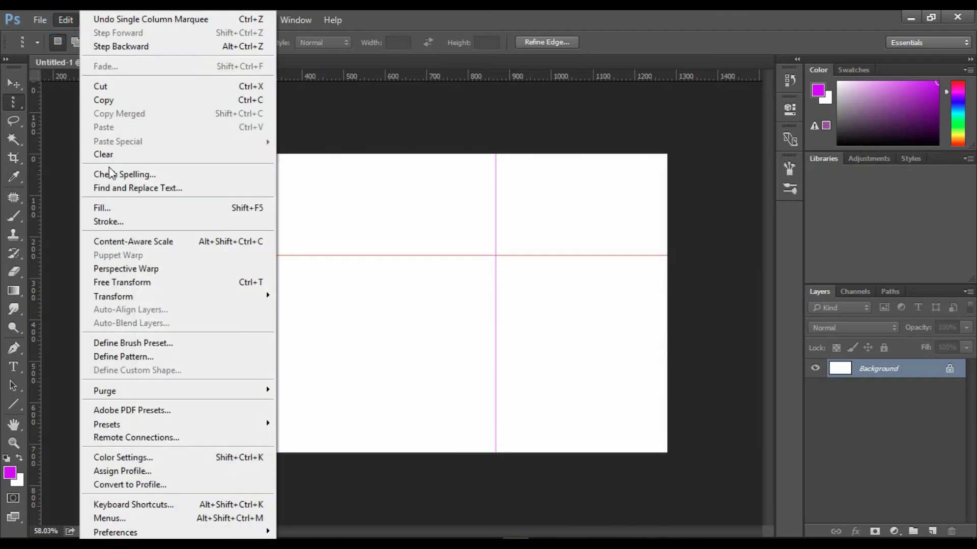
{"action": "left_click", "coordinate": [120, 222]}
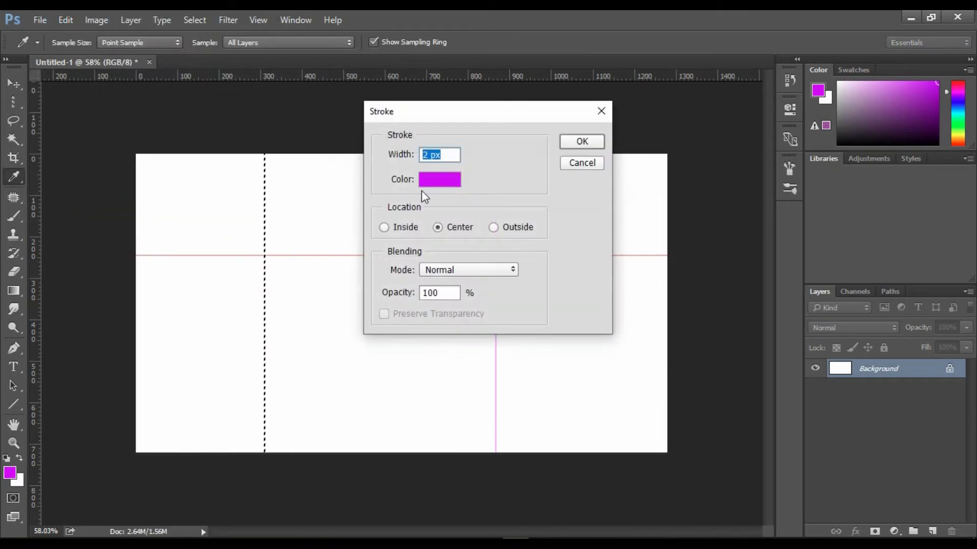
{"action": "left_click", "coordinate": [400, 227]}
{"action": "left_click", "coordinate": [515, 227]}
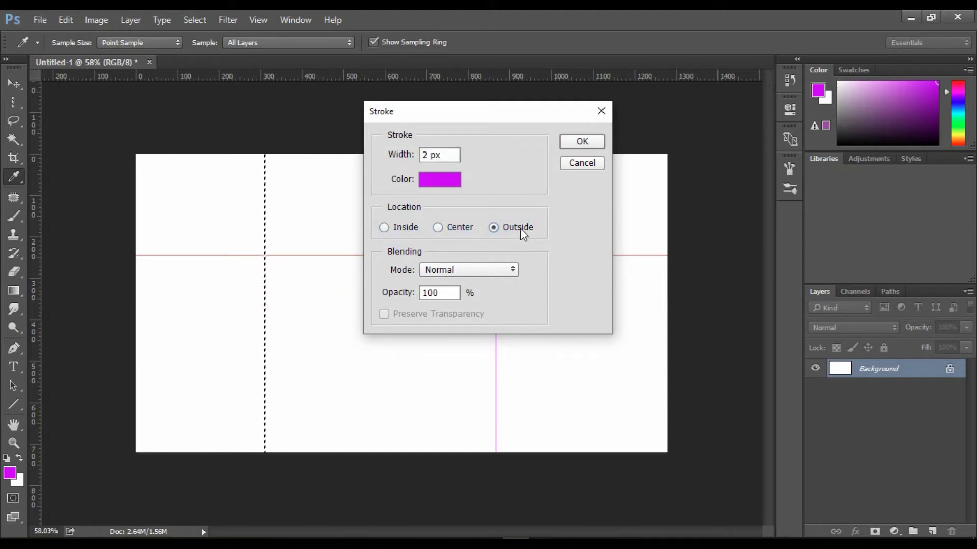
{"action": "left_click", "coordinate": [438, 228]}
Set the stroke color to black 000000, apply the stroke to the column at 2 px width and deselect
{"action": "left_click", "coordinate": [436, 181]}
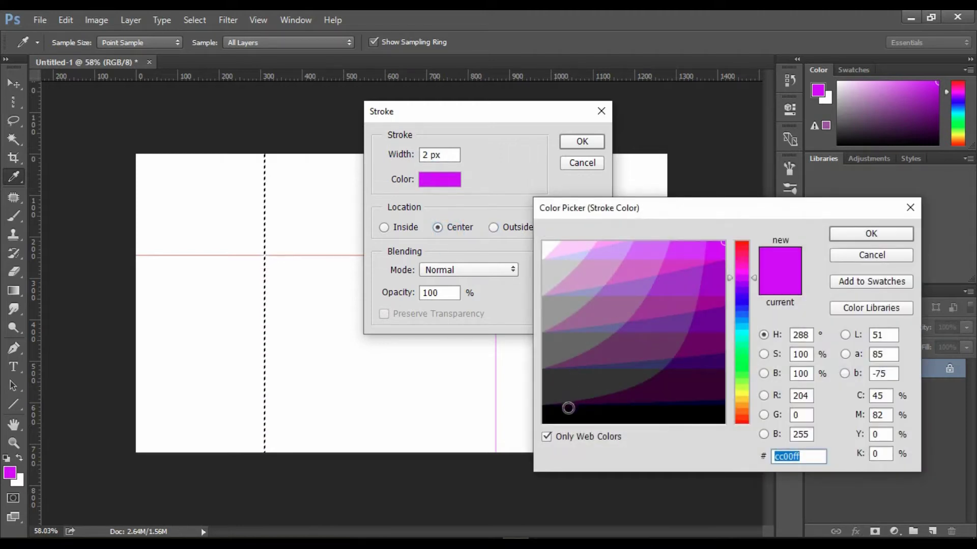
{"action": "left_click_drag", "start_coordinate": [569, 408], "coordinate": [541, 424]}
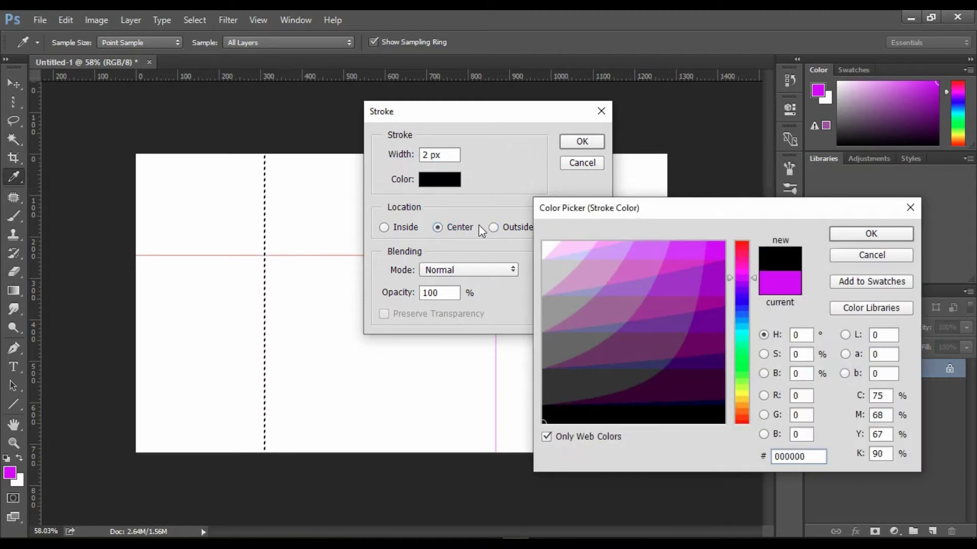
{"action": "left_click", "coordinate": [870, 234]}
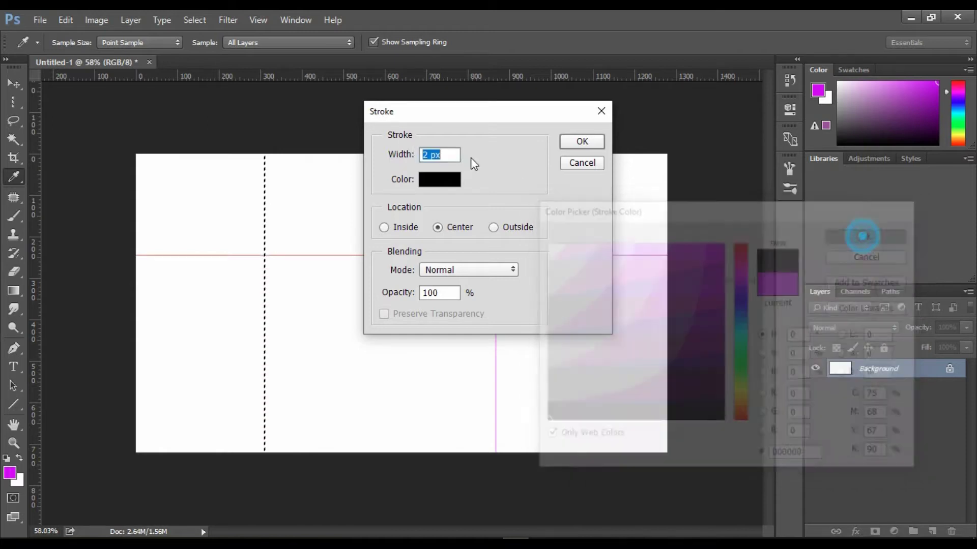
{"action": "left_click", "coordinate": [429, 155]}
{"action": "double_click", "coordinate": [429, 155]}
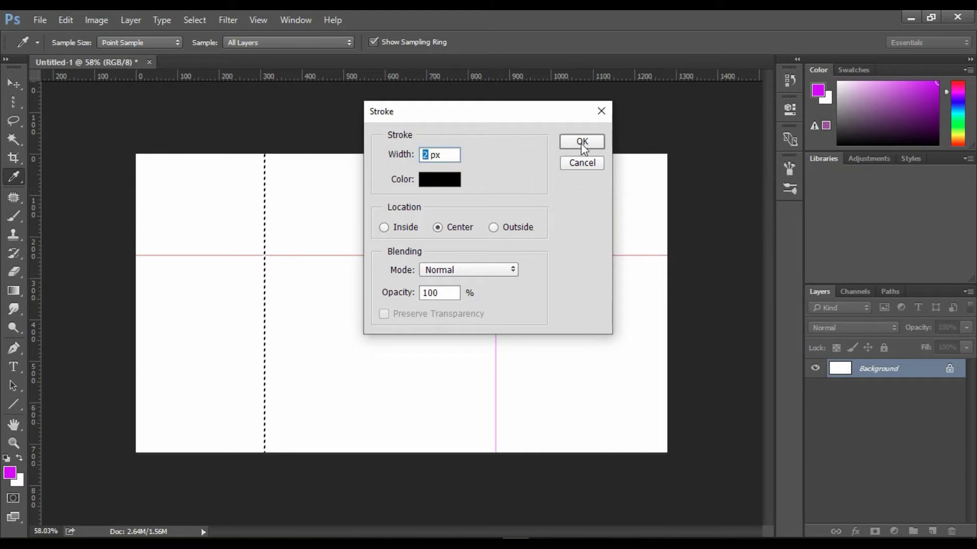
{"action": "left_click", "coordinate": [582, 142]}
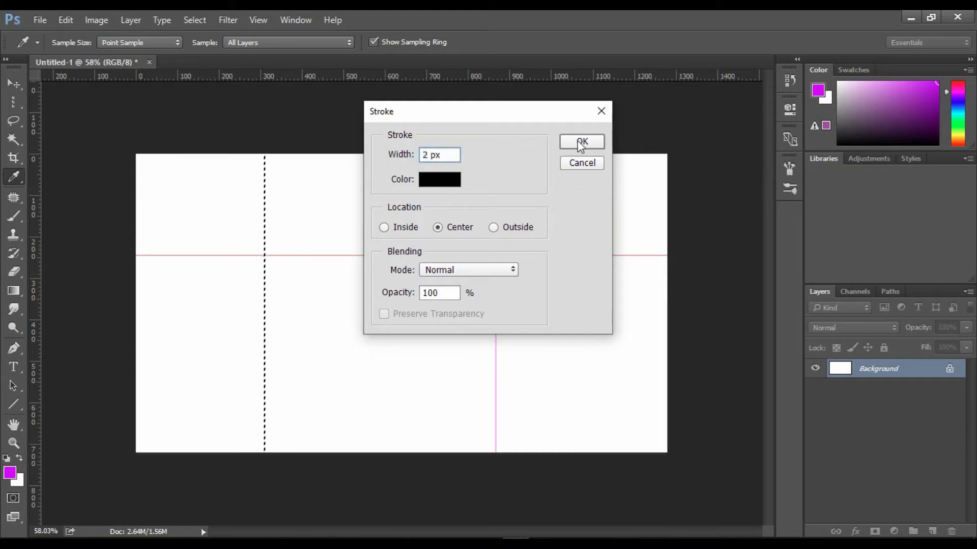
{"action": "left_click", "coordinate": [582, 143]}
{"action": "key", "text": "d"}
{"action": "key", "text": "m"}
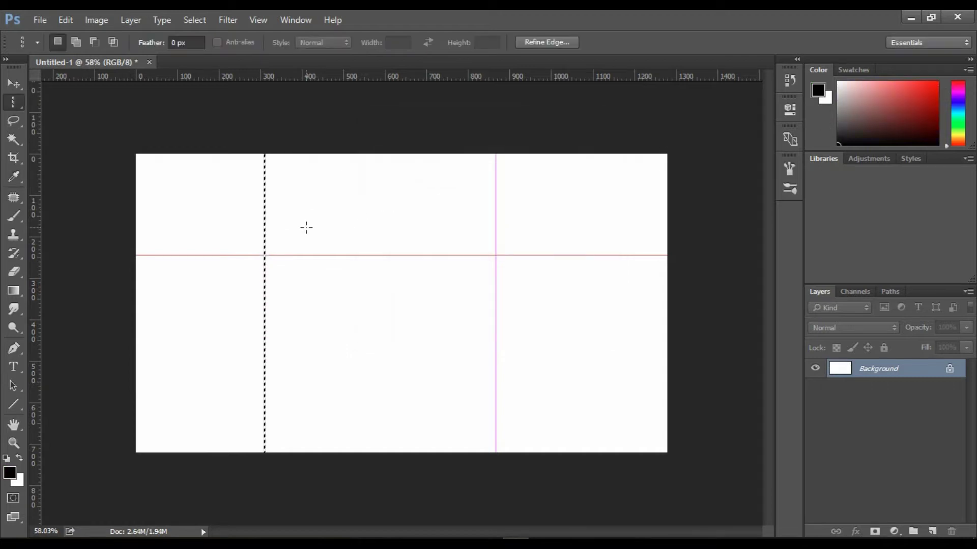
{"action": "key", "text": "ctrl+d"}
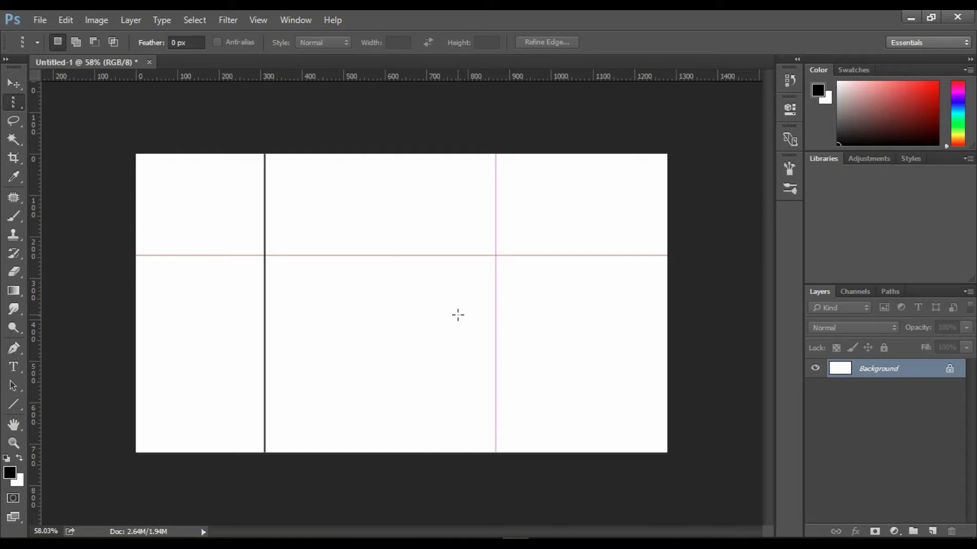
Close the untitled document with the colored lines without saving it and activate the Lasso Tool
{"action": "left_click", "coordinate": [14, 102]}
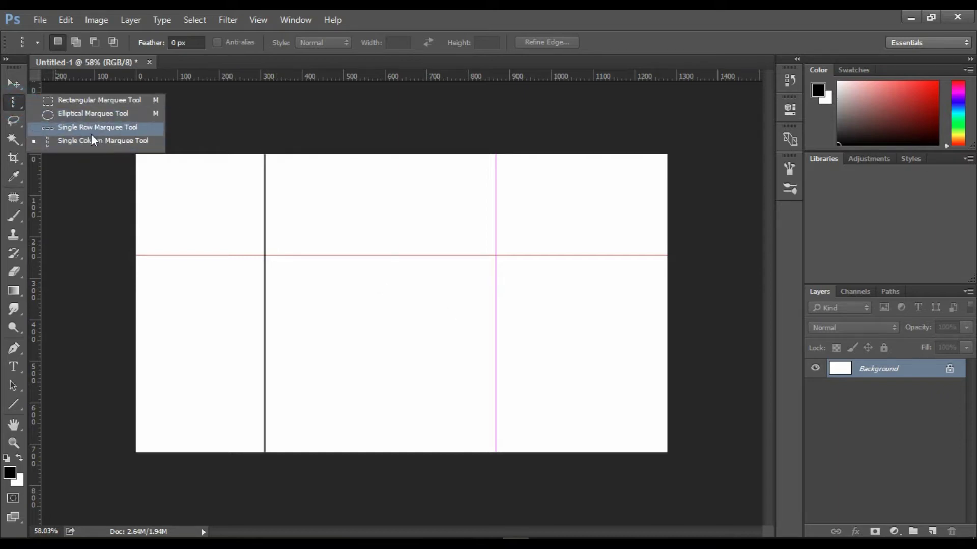
{"action": "left_click", "coordinate": [99, 141]}
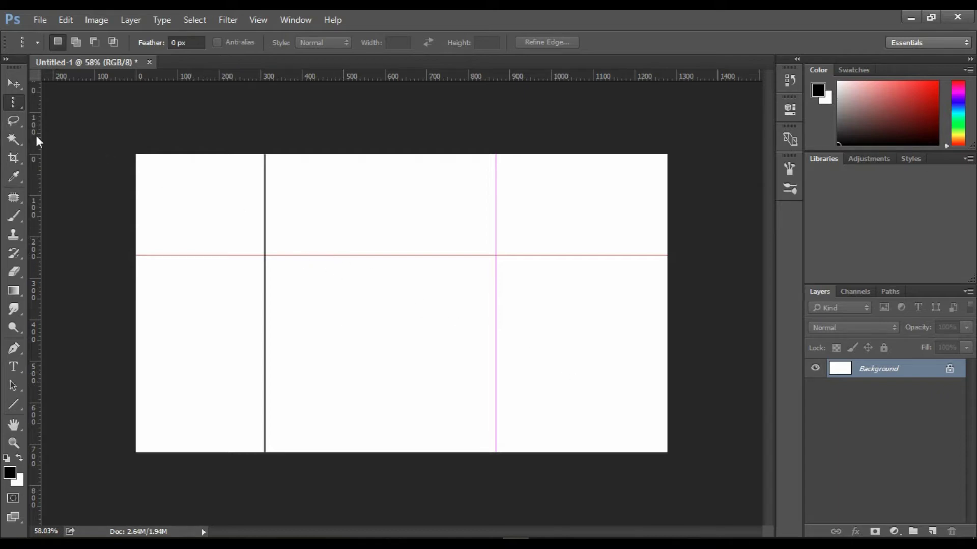
{"action": "left_click", "coordinate": [149, 62]}
{"action": "left_click", "coordinate": [499, 227]}
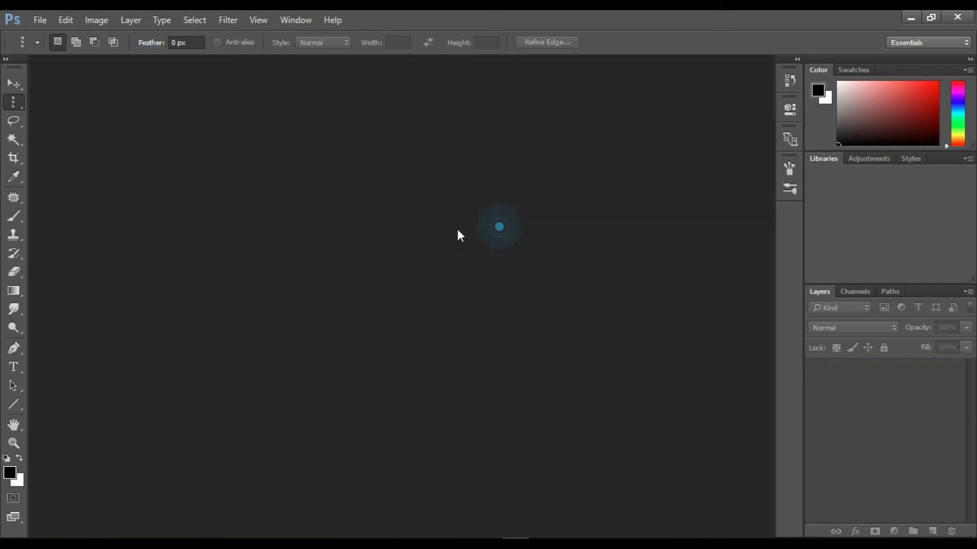
{"action": "right_click", "coordinate": [10, 122]}
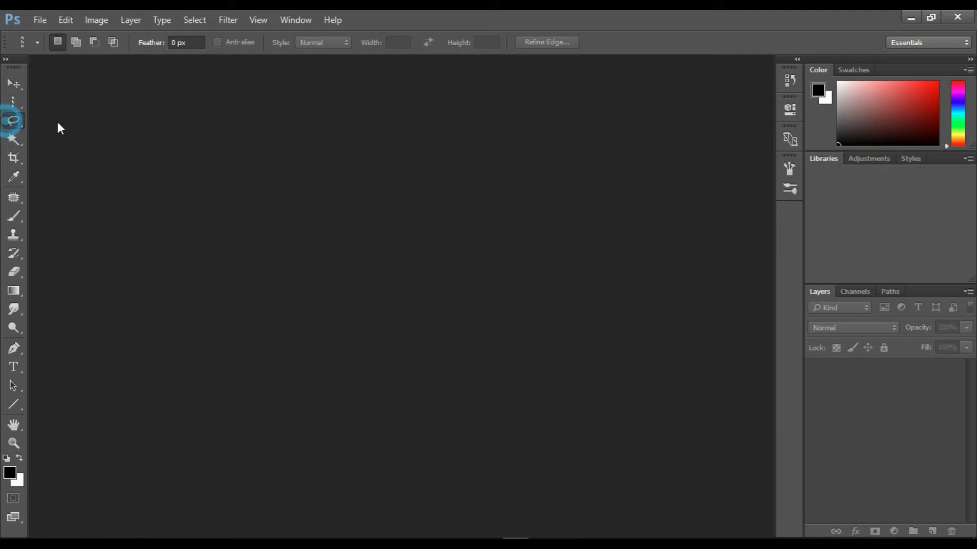
{"action": "left_click", "coordinate": [85, 125]}
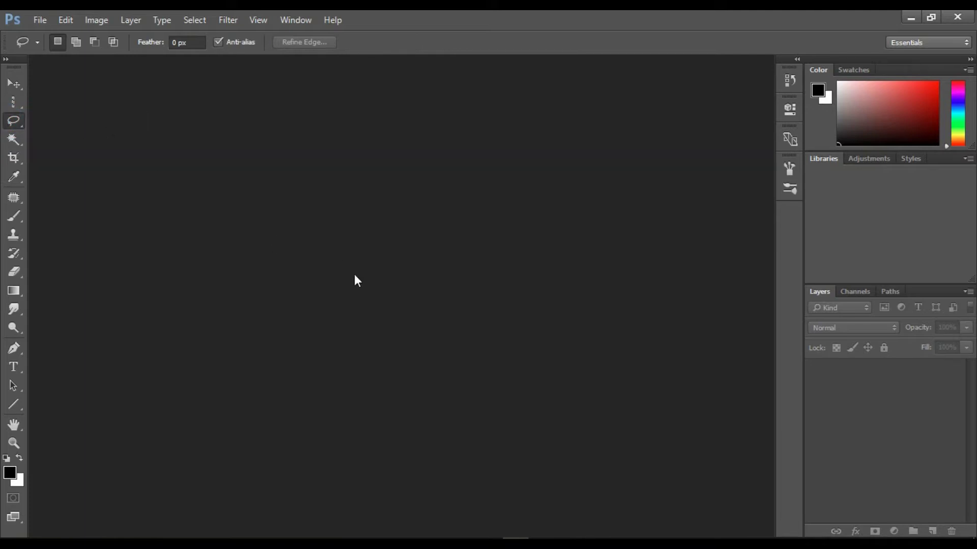
Switch to File Explorer, load 1.jpg from New folder into Photoshop and close the image again
{"action": "left_click", "coordinate": [386, 535]}
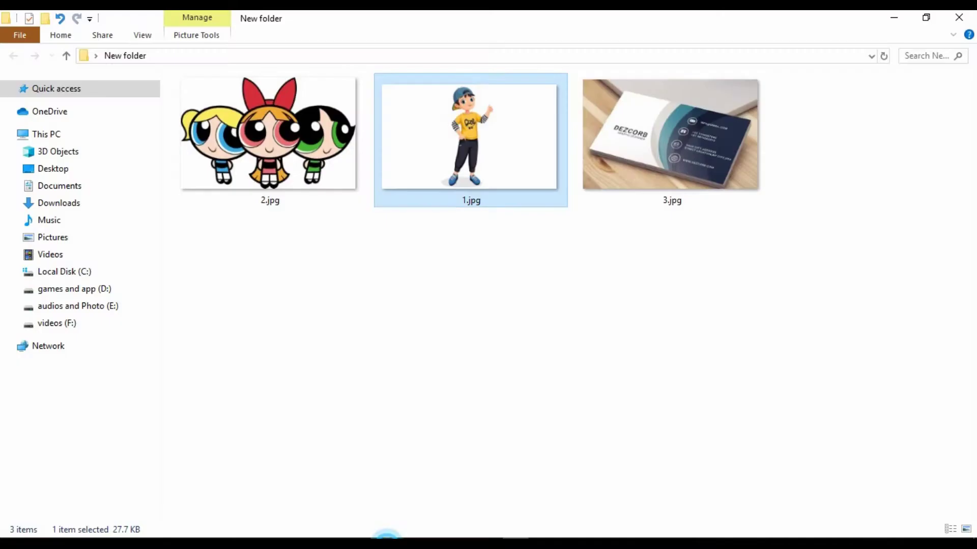
{"action": "left_click", "coordinate": [525, 311]}
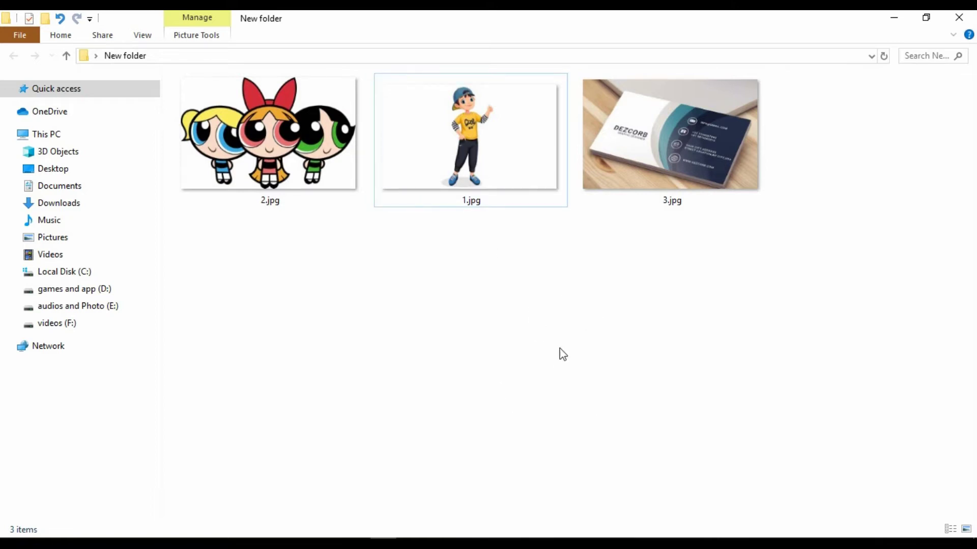
{"action": "left_click_drag", "start_coordinate": [457, 162], "coordinate": [473, 345]}
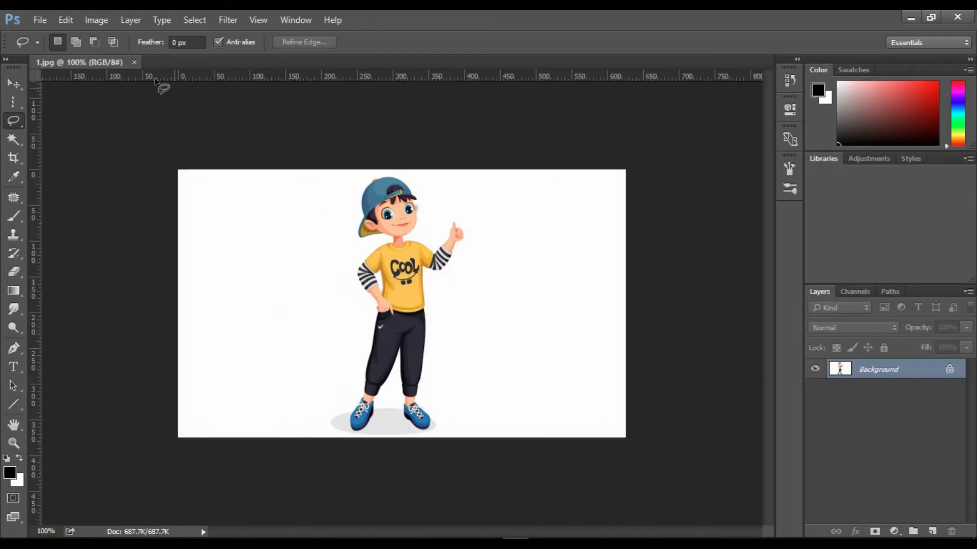
{"action": "left_click", "coordinate": [134, 62]}
Open the image 1.jpg from New folder on the Desktop
{"action": "left_click", "coordinate": [38, 21]}
{"action": "left_click", "coordinate": [48, 51]}
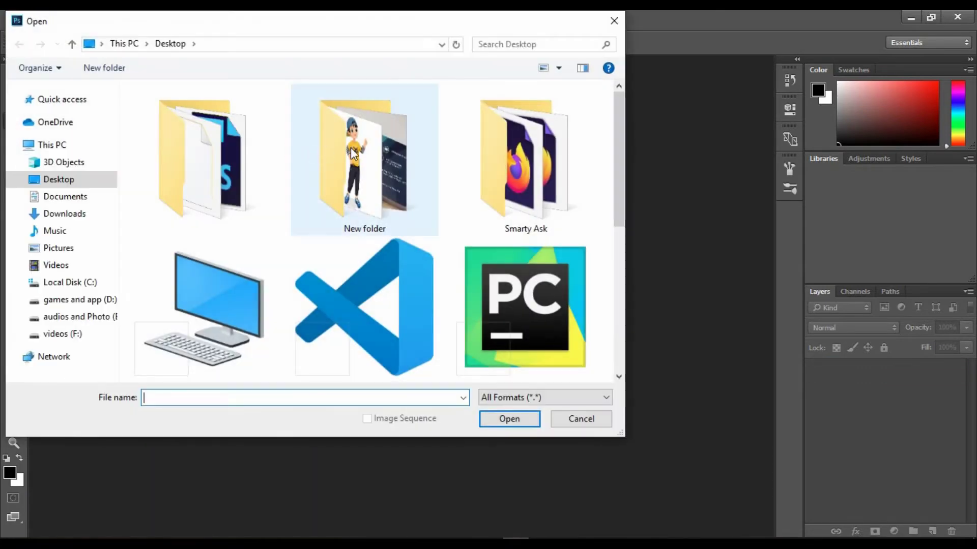
{"action": "double_click", "coordinate": [351, 148]}
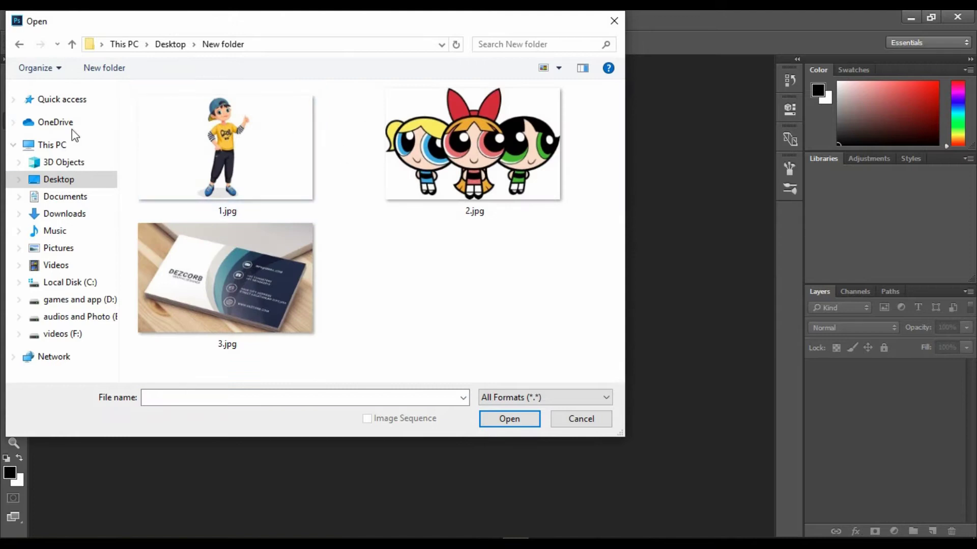
{"action": "left_click", "coordinate": [226, 151]}
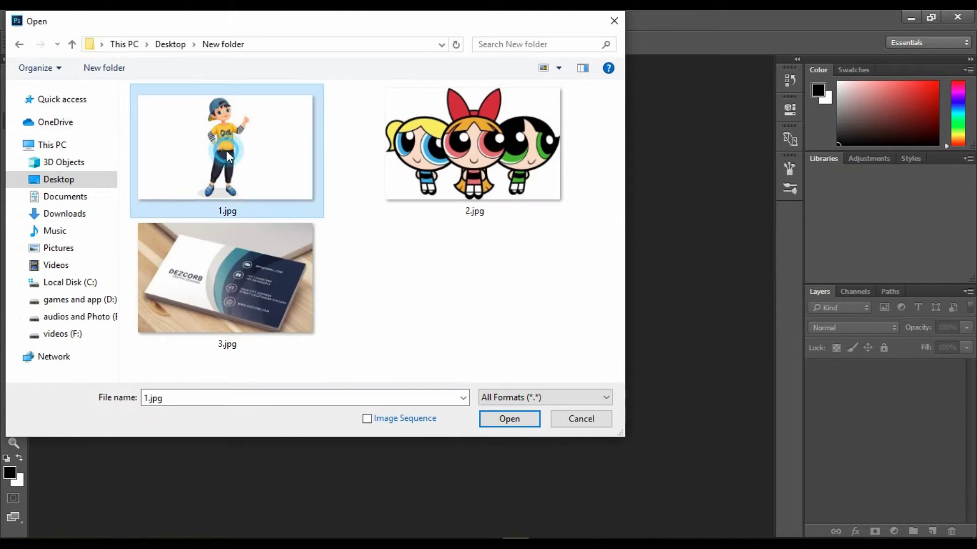
{"action": "left_click", "coordinate": [506, 420]}
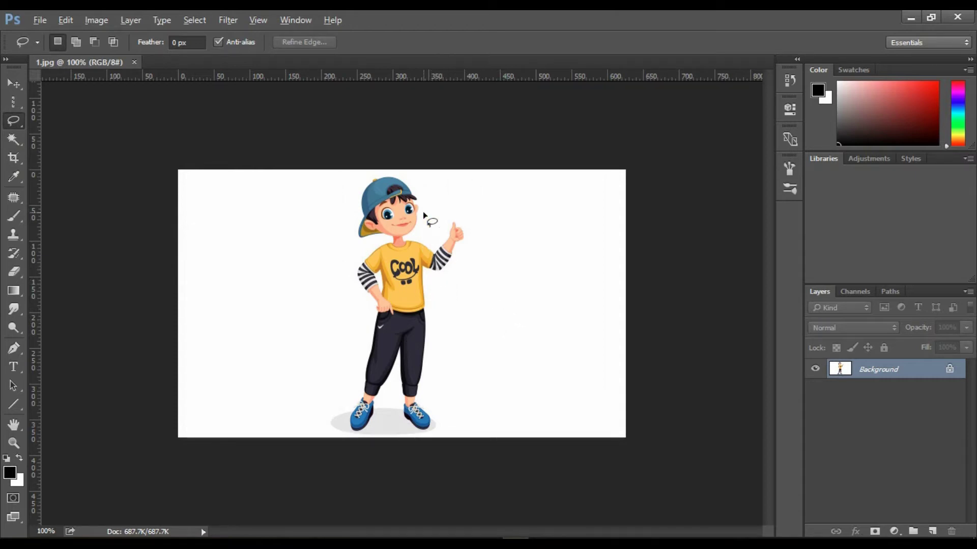
Examine the boy's face and shirt closely at several magnifications while keeping the Lasso Tool active
{"action": "scroll", "coordinate": [423, 211], "scroll_direction": "up", "scroll_amount": 4}
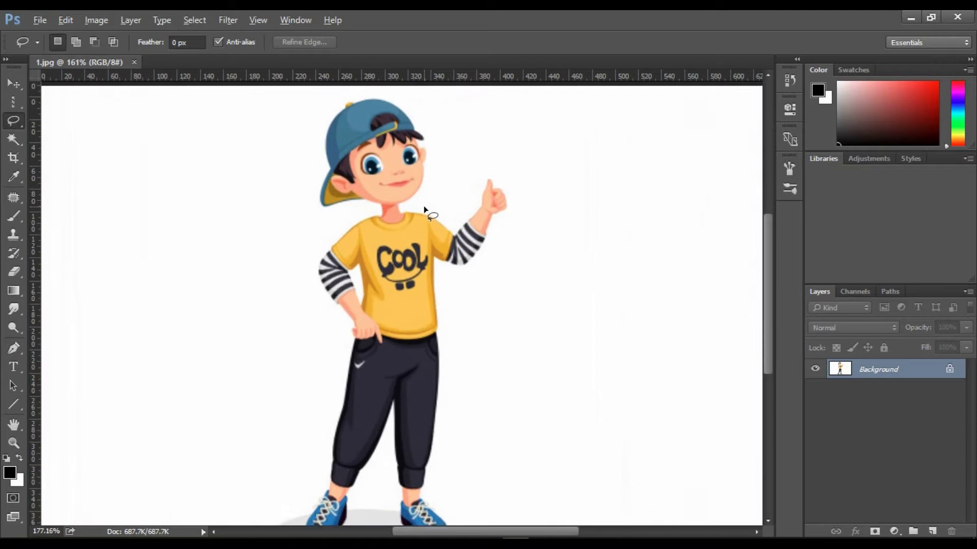
{"action": "scroll", "coordinate": [407, 283], "scroll_direction": "up", "scroll_amount": 2}
{"action": "left_click_drag", "start_coordinate": [8, 128], "coordinate": [68, 124]}
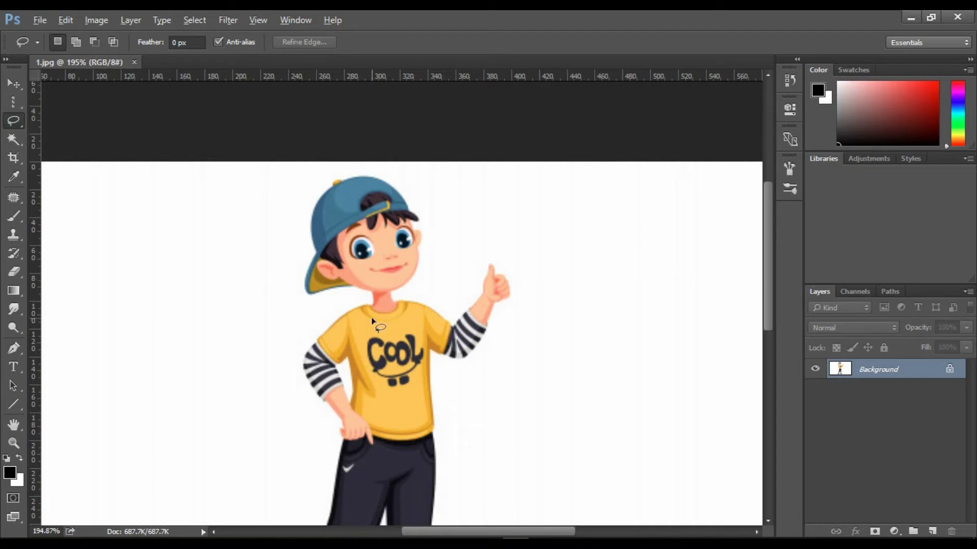
{"action": "key", "text": "alt"}
{"action": "key", "text": "alt"}
{"action": "scroll", "coordinate": [375, 275], "scroll_direction": "up", "scroll_amount": 2, "text": "alt"}
{"action": "scroll", "coordinate": [376, 279], "scroll_direction": "up", "scroll_amount": 4}
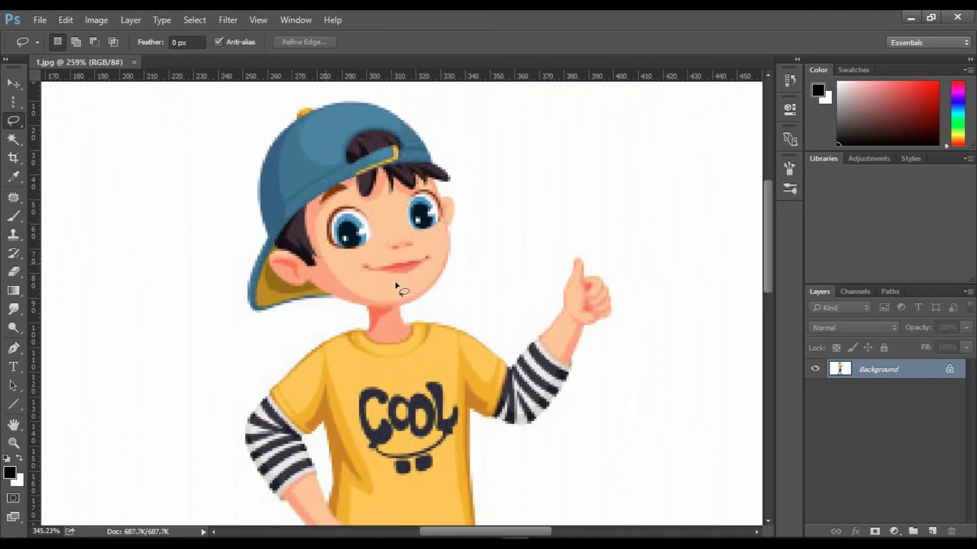
{"action": "scroll", "coordinate": [396, 283], "scroll_direction": "down", "scroll_amount": 4}
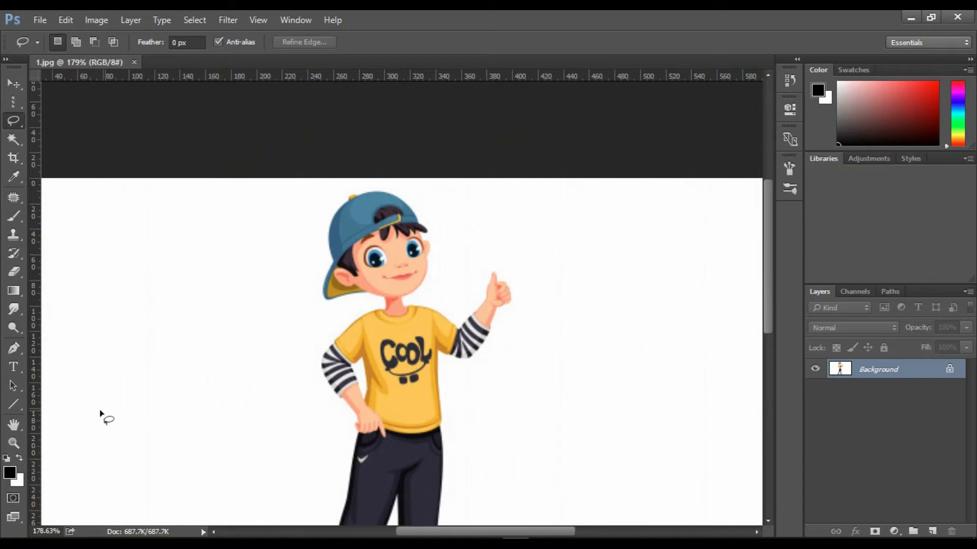
Use the Zoom Tool's zoom-in and zoom-out modes on the boy, ending with his upper body at 300%
{"action": "left_click", "coordinate": [15, 443]}
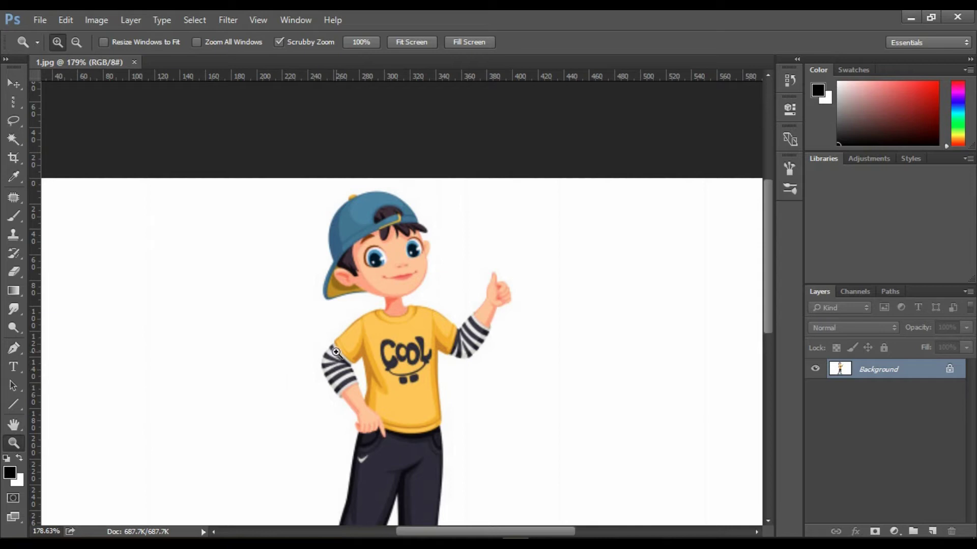
{"action": "left_click_drag", "start_coordinate": [323, 334], "coordinate": [327, 339]}
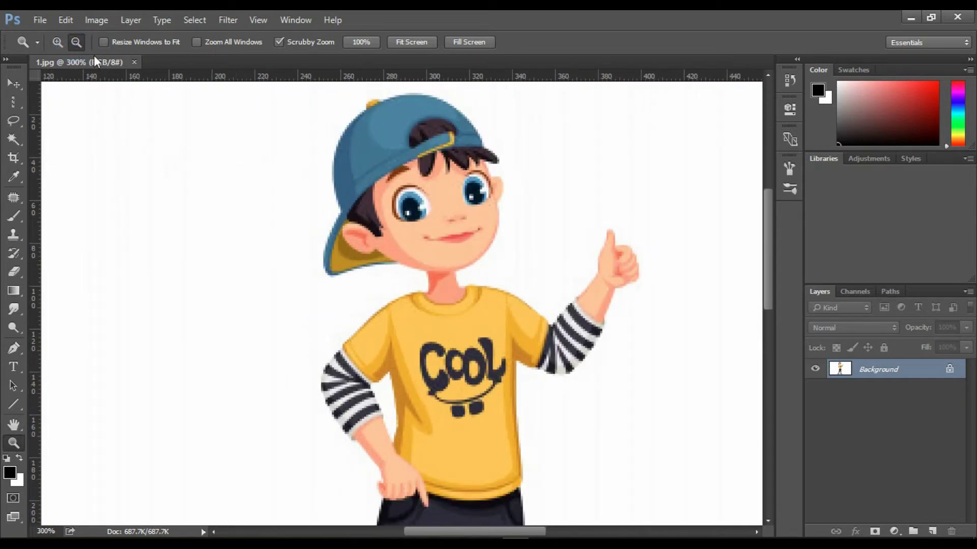
{"action": "left_click", "coordinate": [340, 279]}
{"action": "left_click", "coordinate": [347, 280]}
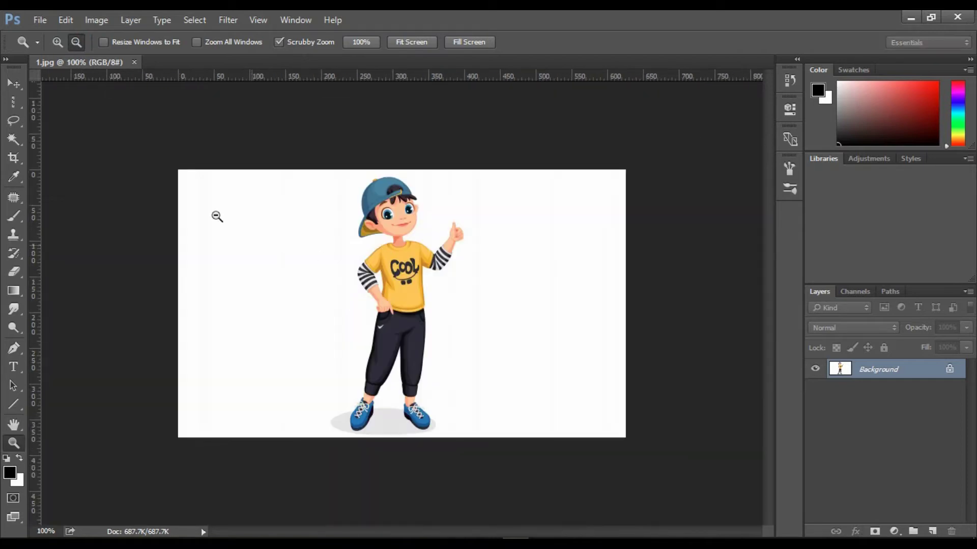
{"action": "left_click", "coordinate": [60, 47]}
{"action": "left_click", "coordinate": [385, 213]}
{"action": "left_click", "coordinate": [377, 275]}
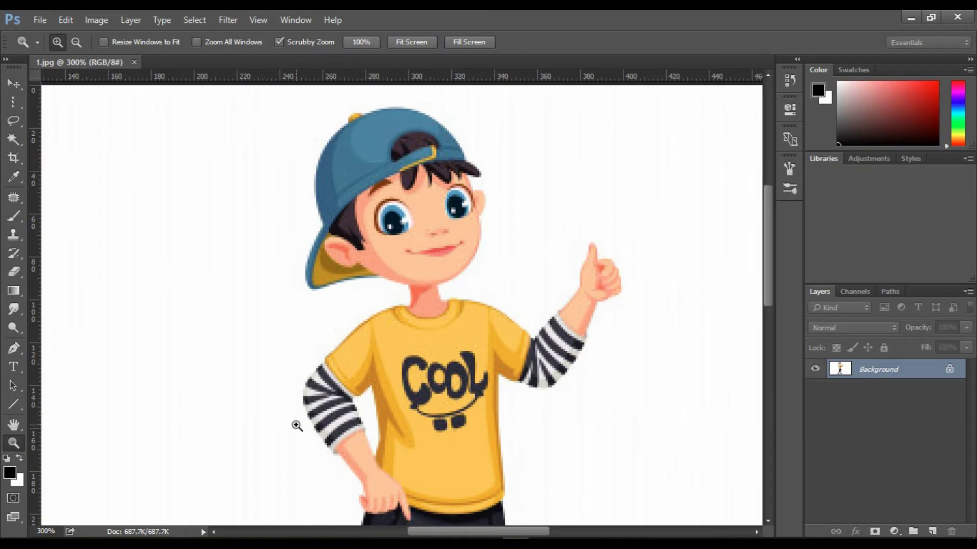
Reactivate the Lasso Tool and convert the locked Background into a regular layer with the default name
{"action": "left_click_drag", "start_coordinate": [16, 122], "coordinate": [71, 120]}
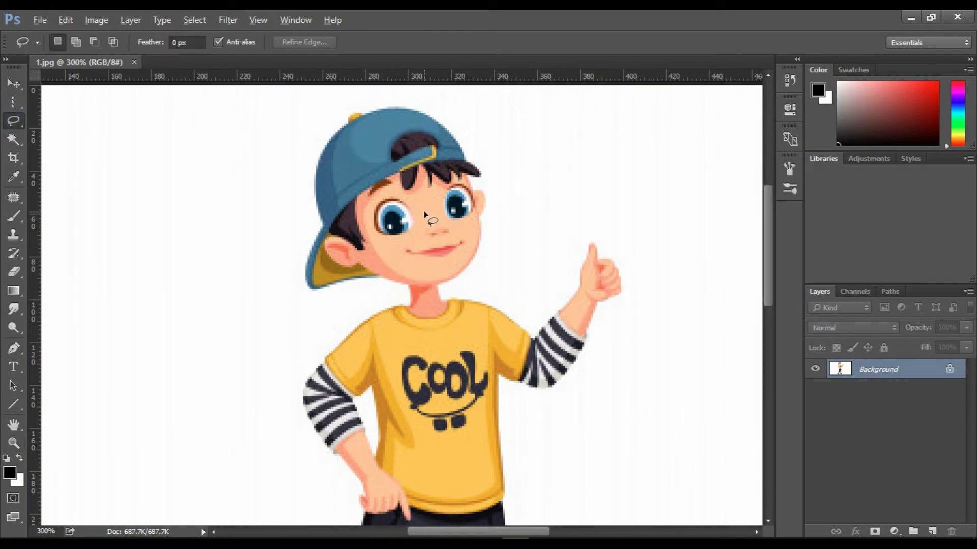
{"action": "left_click_drag", "start_coordinate": [439, 212], "coordinate": [398, 264]}
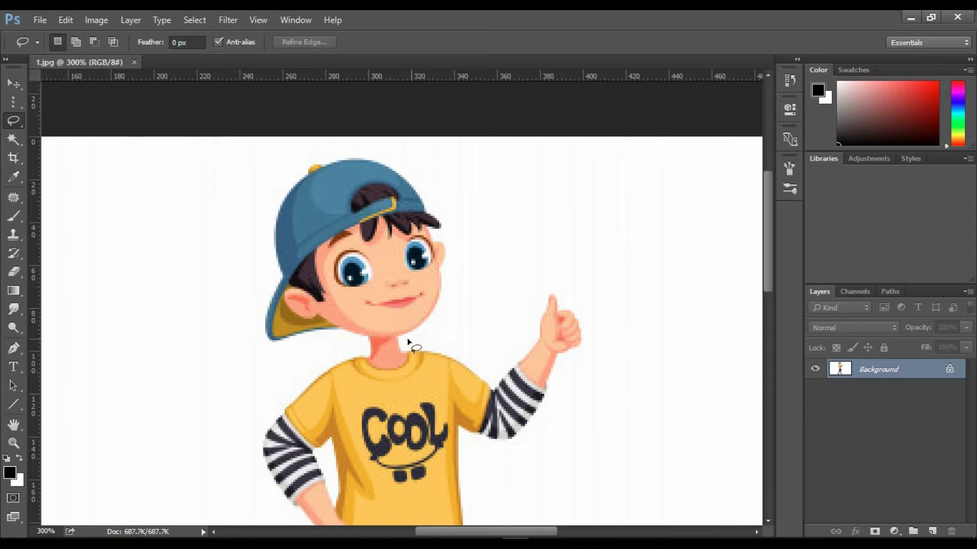
{"action": "double_click", "coordinate": [910, 370]}
{"action": "left_click", "coordinate": [612, 178]}
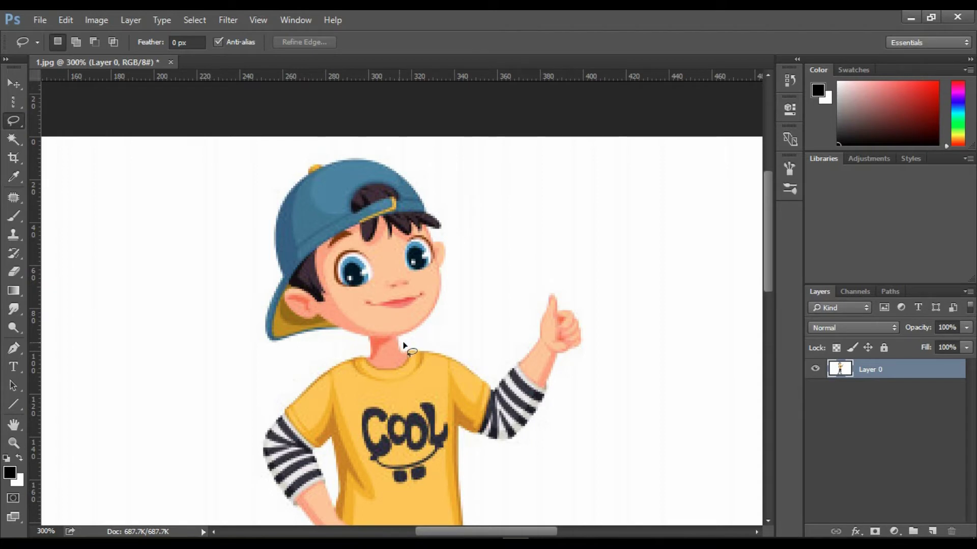
Outline the boy's head and cap with a freehand lasso selection, copy it to a new layer and hide the original layer
{"action": "mouse_move", "coordinate": [433, 332]}
{"action": "left_mouse_down"}
{"action": "mouse_move", "coordinate": [460, 269]}
{"action": "mouse_move", "coordinate": [440, 185]}
{"action": "mouse_move", "coordinate": [358, 148]}
{"action": "mouse_move", "coordinate": [292, 156]}
{"action": "mouse_move", "coordinate": [272, 174]}
{"action": "mouse_move", "coordinate": [254, 202]}
{"action": "mouse_move", "coordinate": [237, 278]}
{"action": "mouse_move", "coordinate": [254, 343]}
{"action": "mouse_move", "coordinate": [400, 346]}
{"action": "mouse_move", "coordinate": [449, 317]}
{"action": "left_mouse_up"}
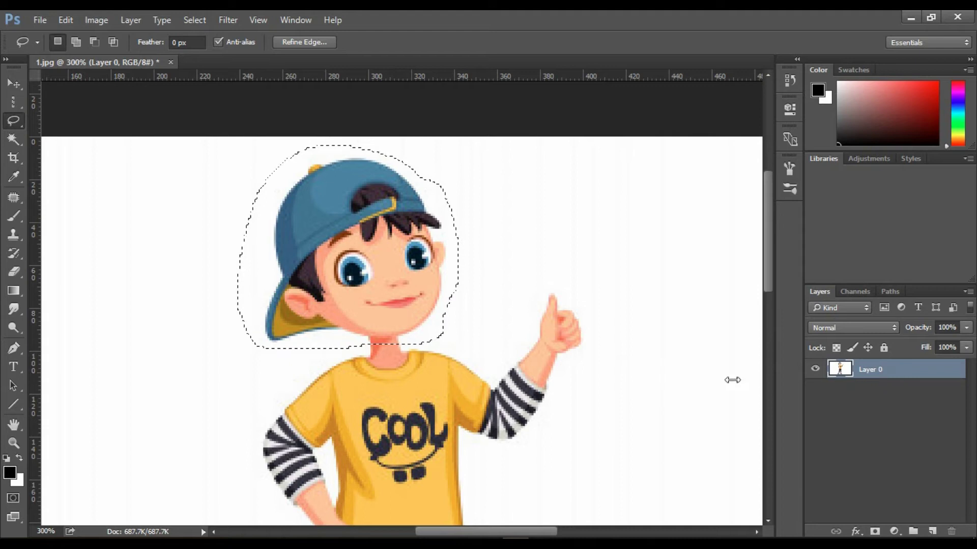
{"action": "key", "text": "ctrl+j"}
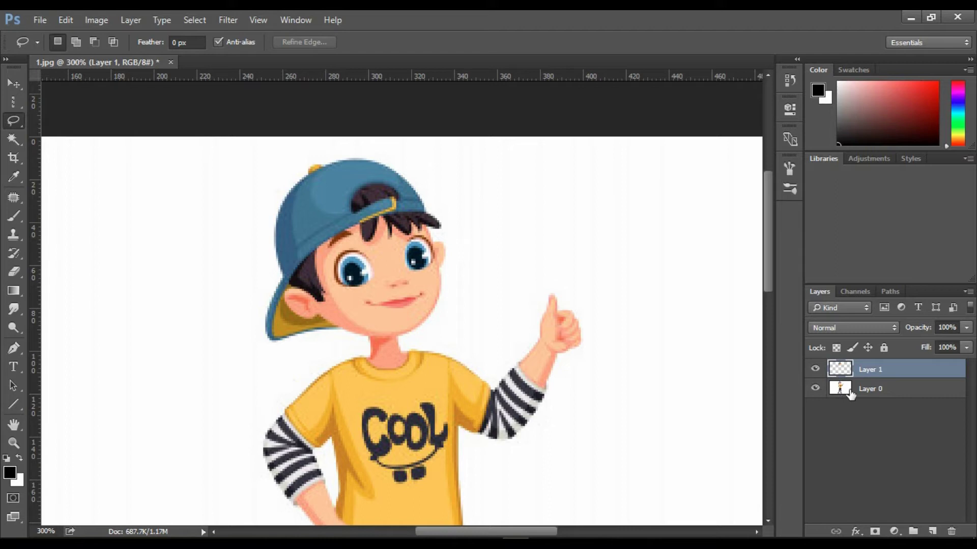
{"action": "left_click", "coordinate": [815, 389]}
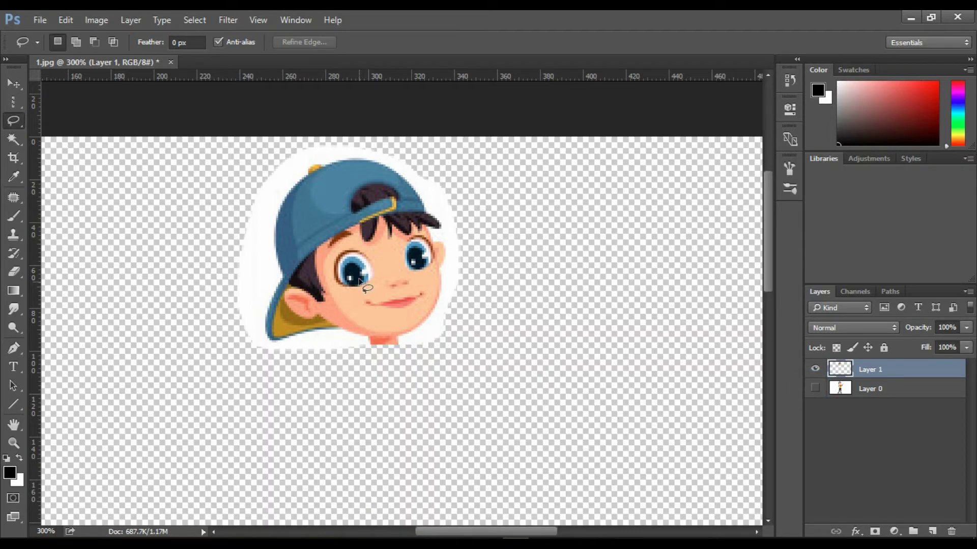
{"action": "key", "text": "ctrl+0"}
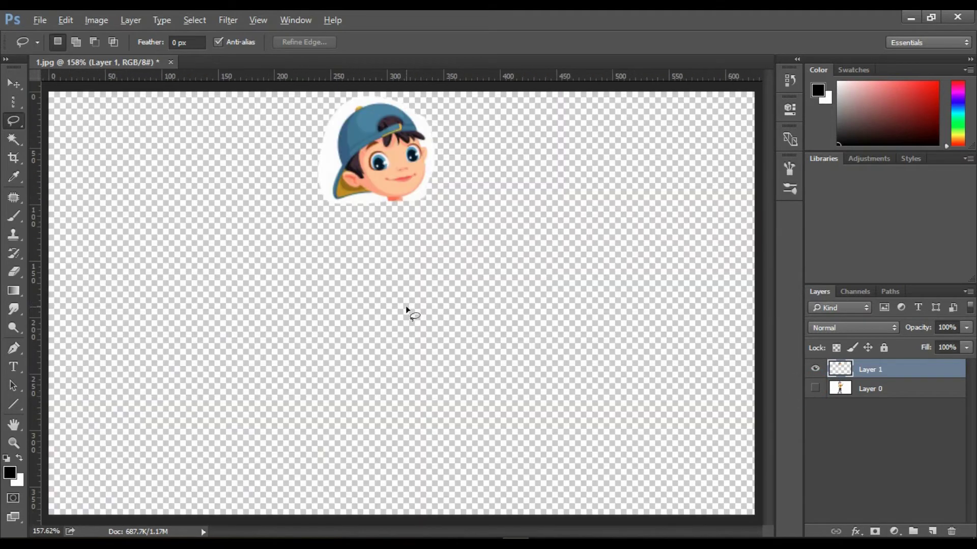
Show the original image layer again and delete the layer holding the copied head
{"action": "key", "text": "alt"}
{"action": "left_click", "coordinate": [815, 390]}
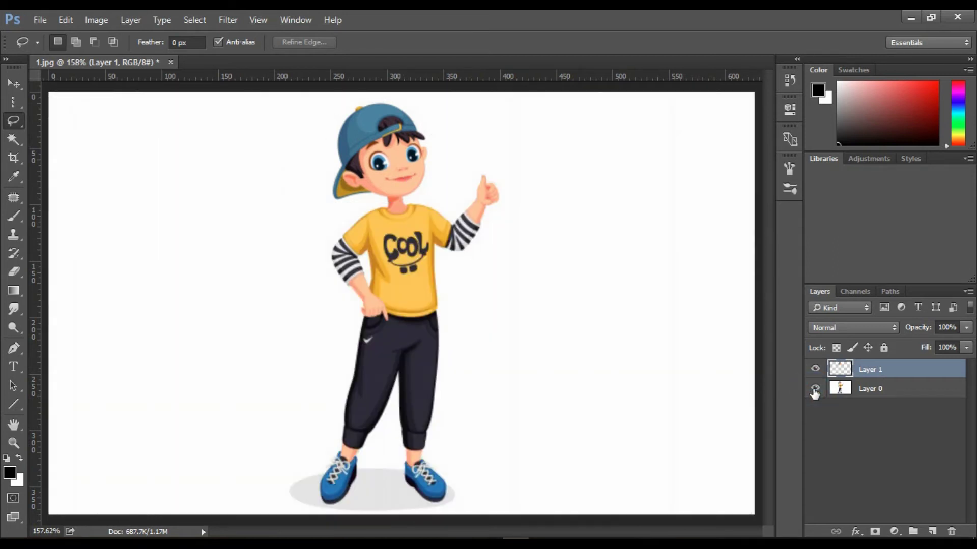
{"action": "left_click_drag", "start_coordinate": [890, 373], "coordinate": [951, 531]}
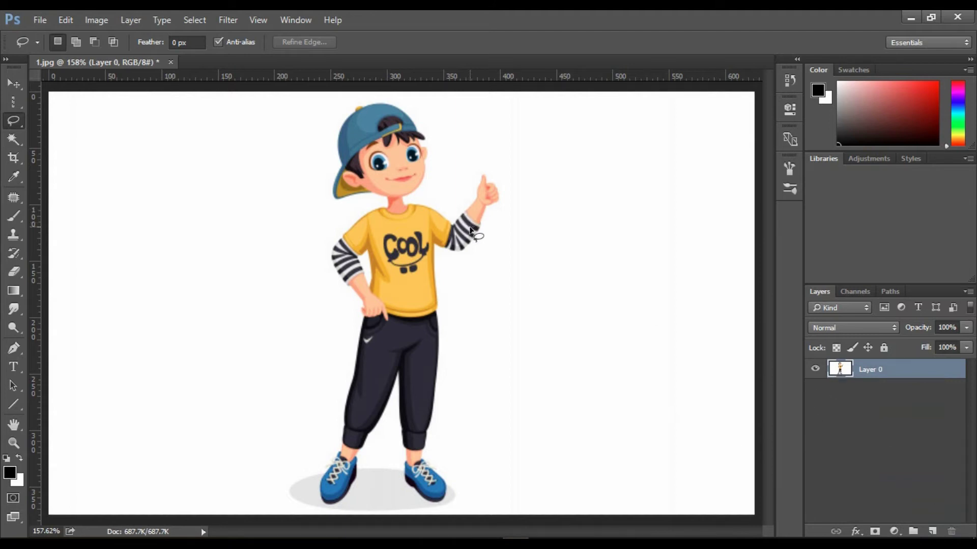
Outline the boy's head and cap with a closed Polygonal Lasso selection, leaving a loose margin around them
{"action": "scroll", "coordinate": [476, 234], "scroll_direction": "up", "scroll_amount": 3}
{"action": "left_click_drag", "start_coordinate": [417, 179], "coordinate": [413, 266]}
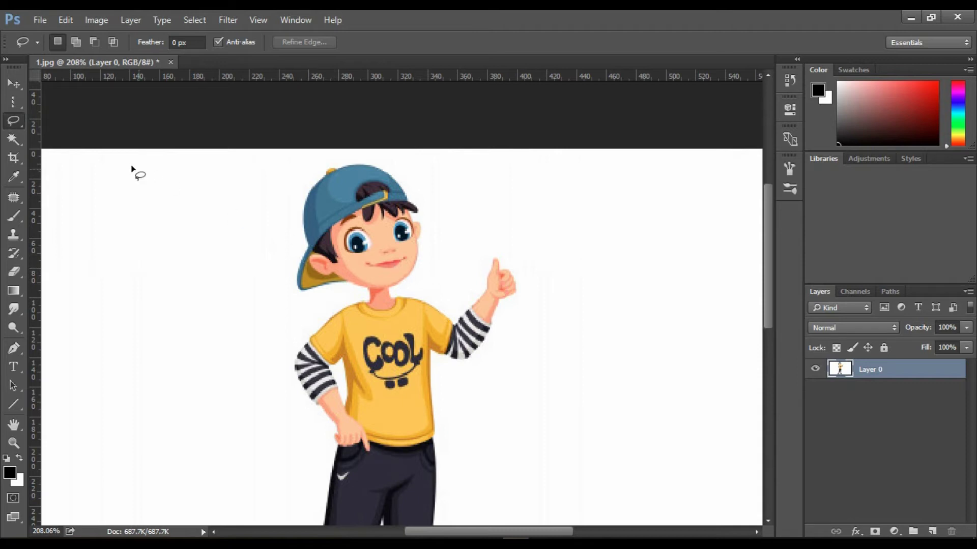
{"action": "right_click", "coordinate": [14, 120]}
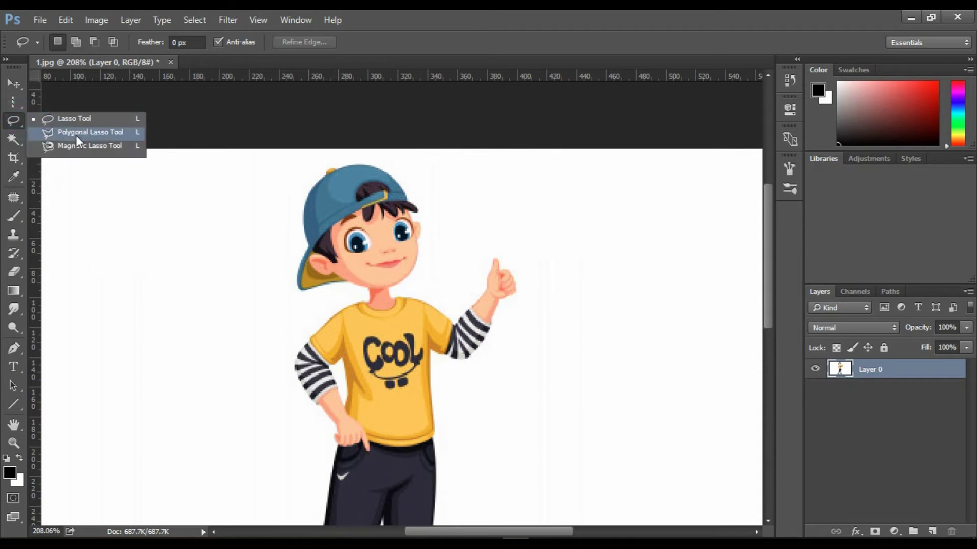
{"action": "left_click", "coordinate": [109, 134]}
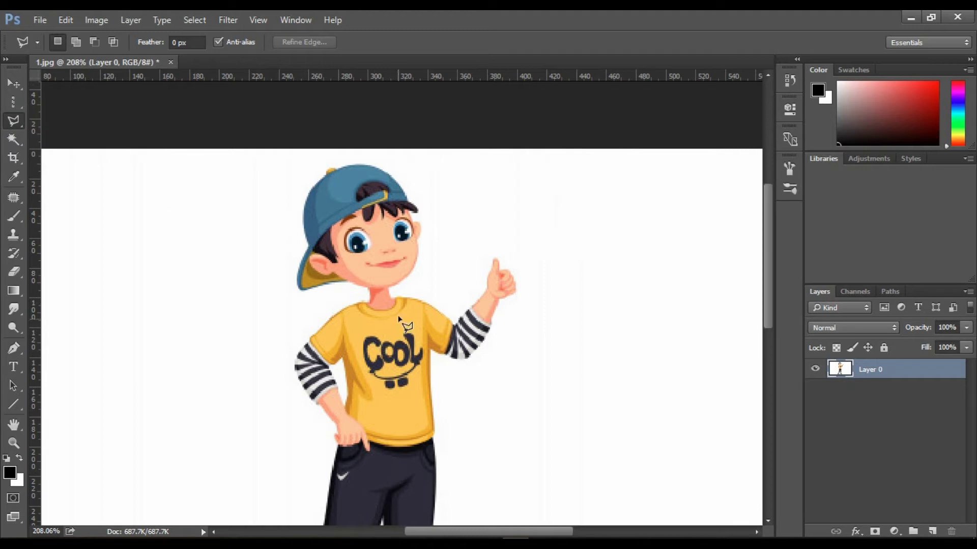
{"action": "scroll", "coordinate": [410, 288], "scroll_direction": "up", "scroll_amount": 3}
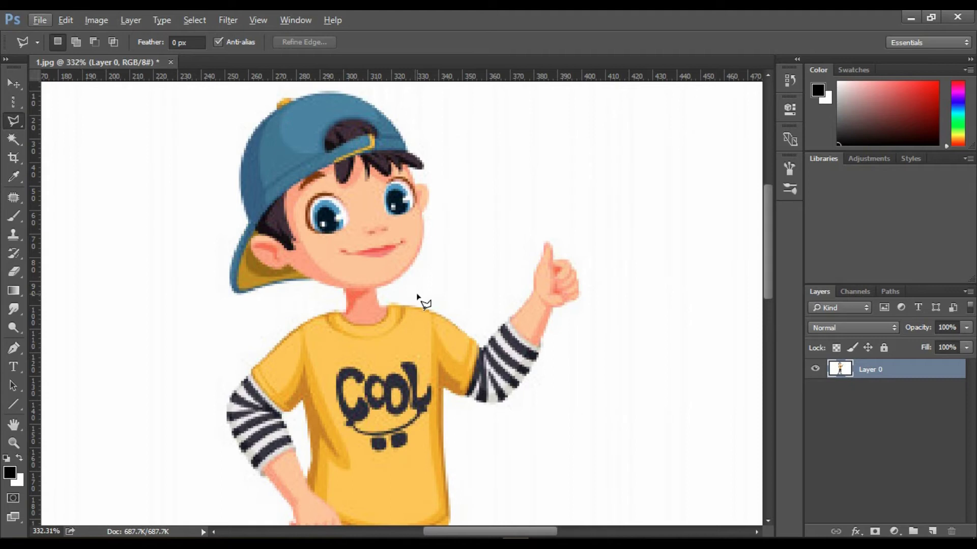
{"action": "scroll", "coordinate": [400, 287], "scroll_direction": "up", "scroll_amount": 3}
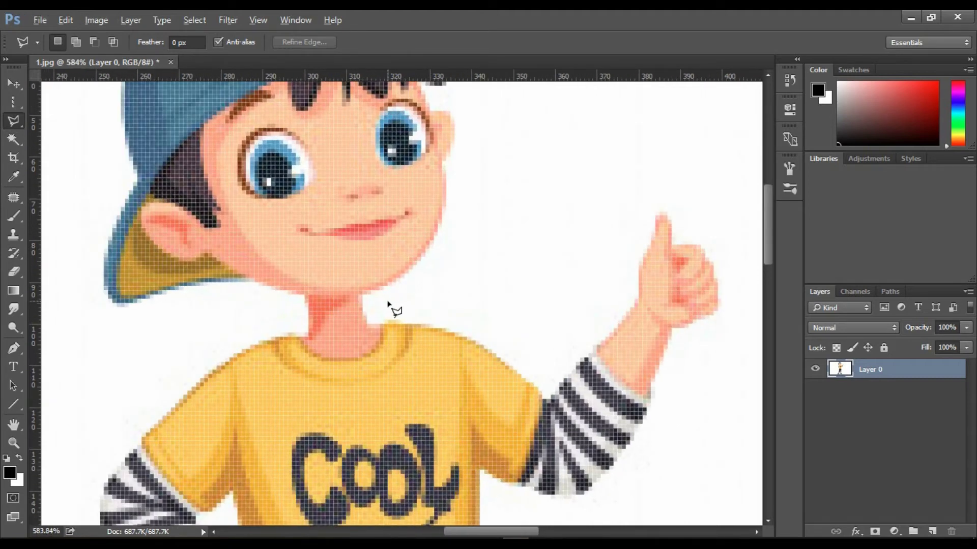
{"action": "scroll", "coordinate": [388, 302], "scroll_direction": "down", "scroll_amount": 2}
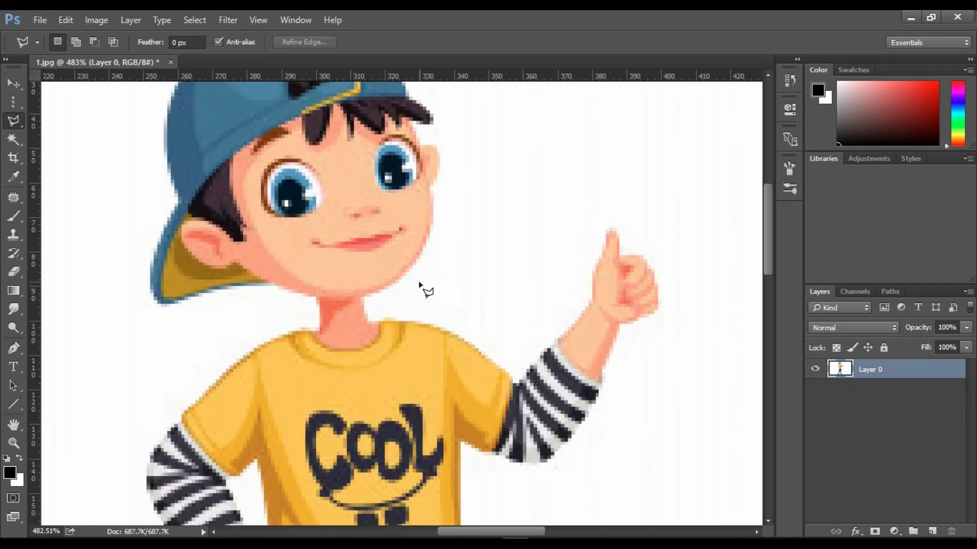
{"action": "left_click", "coordinate": [370, 295]}
{"action": "left_click", "coordinate": [312, 299]}
{"action": "left_click", "coordinate": [237, 304]}
{"action": "left_click", "coordinate": [193, 316]}
{"action": "left_click", "coordinate": [159, 324]}
{"action": "left_click", "coordinate": [133, 297]}
{"action": "left_click", "coordinate": [123, 249]}
{"action": "left_click", "coordinate": [126, 212]}
{"action": "left_click_drag", "start_coordinate": [192, 201], "coordinate": [177, 392]}
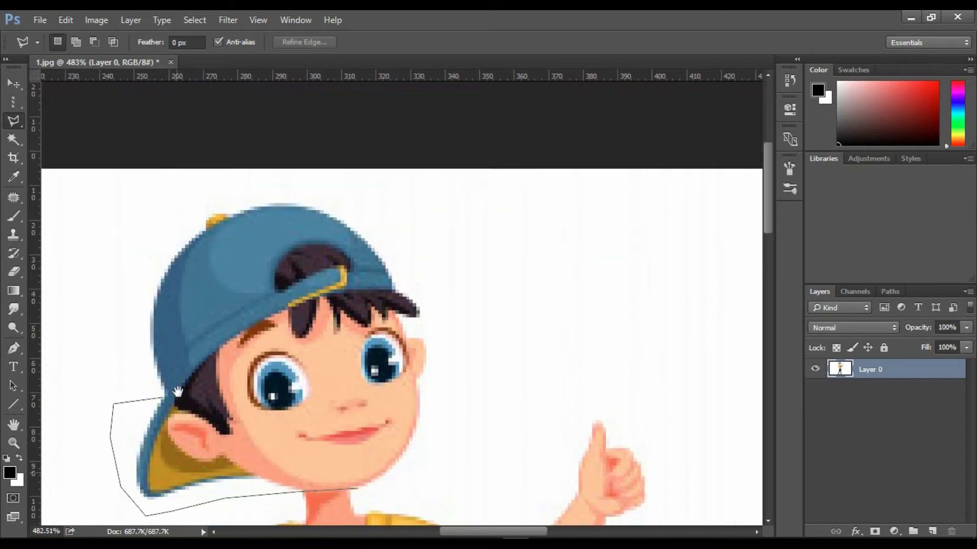
{"action": "left_click", "coordinate": [128, 282]}
{"action": "left_click", "coordinate": [162, 208]}
{"action": "left_click", "coordinate": [186, 195]}
{"action": "left_click", "coordinate": [255, 182]}
{"action": "left_click", "coordinate": [304, 187]}
{"action": "left_click", "coordinate": [363, 202]}
{"action": "left_click", "coordinate": [402, 239]}
{"action": "left_click", "coordinate": [403, 282]}
{"action": "left_click", "coordinate": [418, 295]}
{"action": "left_click", "coordinate": [432, 307]}
{"action": "left_click", "coordinate": [436, 337]}
{"action": "left_click", "coordinate": [438, 388]}
{"action": "left_click", "coordinate": [433, 423]}
{"action": "left_click", "coordinate": [414, 461]}
{"action": "left_click", "coordinate": [392, 488]}
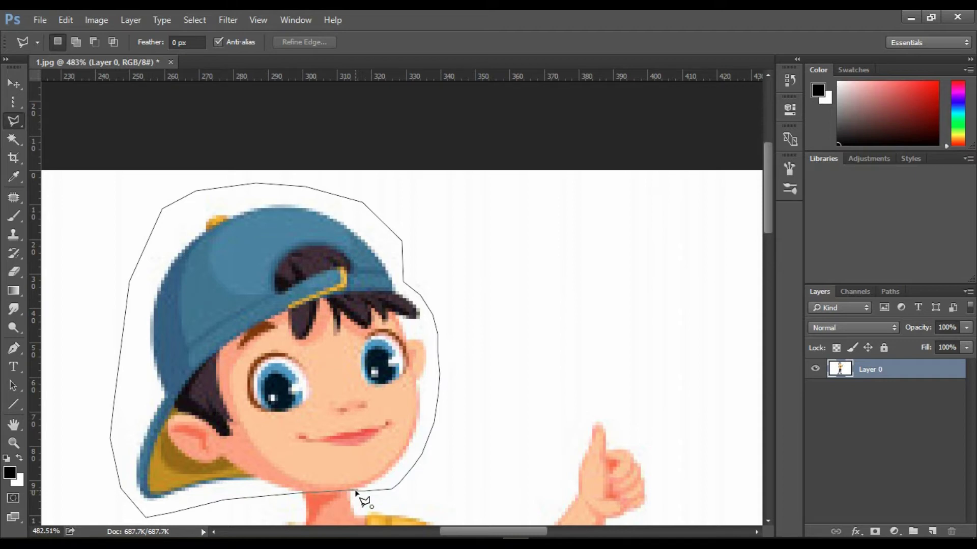
{"action": "left_click", "coordinate": [356, 491]}
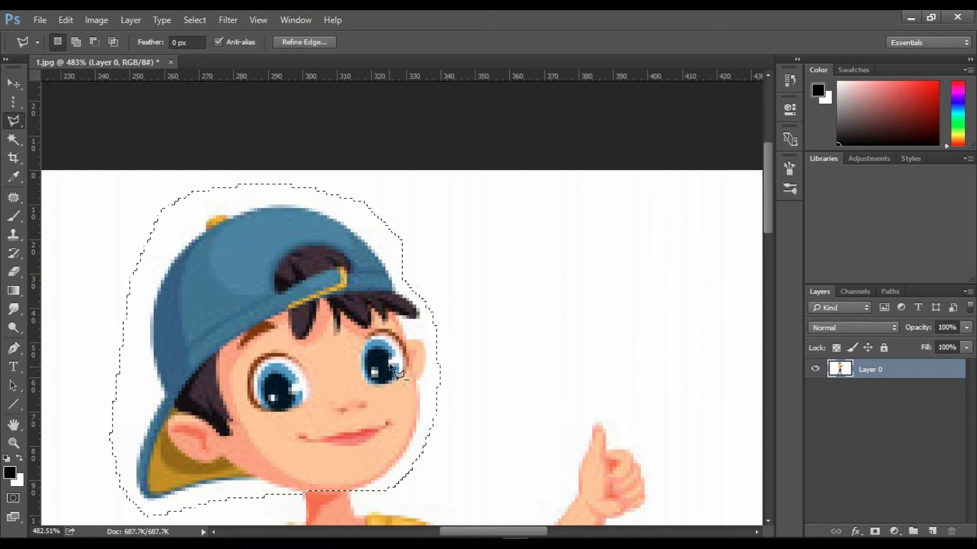
Copy the polygonal head selection to a new layer and hide the original image layer
{"action": "scroll", "coordinate": [402, 377], "scroll_direction": "down", "scroll_amount": 3}
{"action": "left_click_drag", "start_coordinate": [360, 377], "coordinate": [397, 271]}
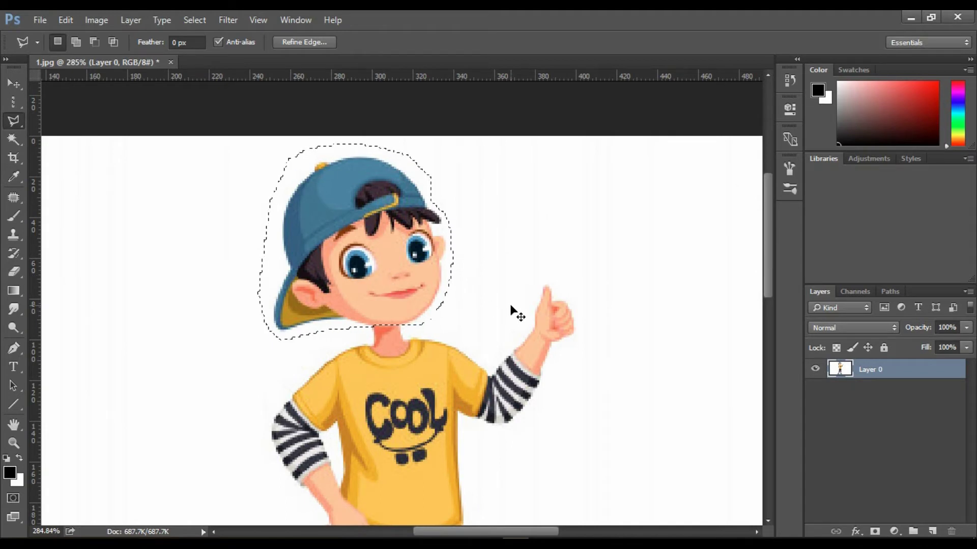
{"action": "key", "text": "ctrl+j"}
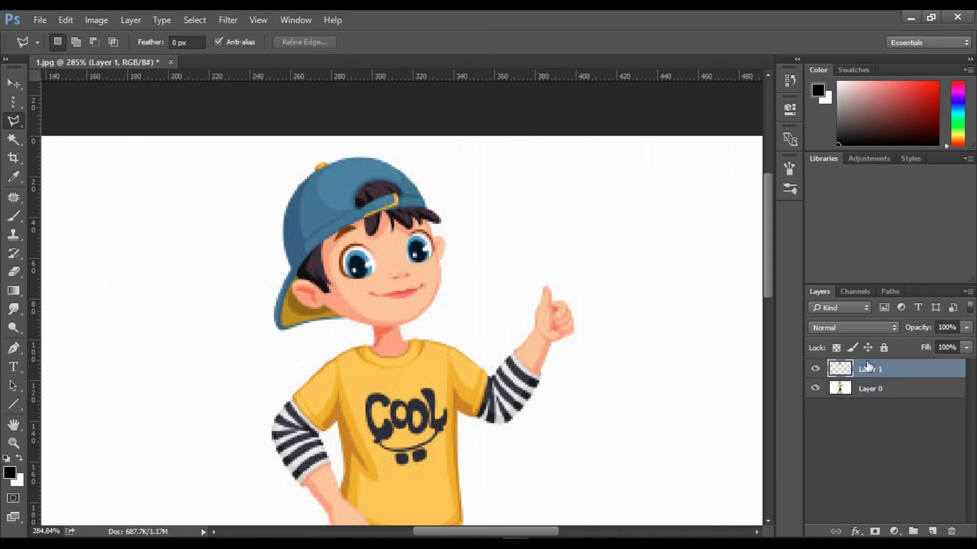
{"action": "left_click", "coordinate": [815, 389]}
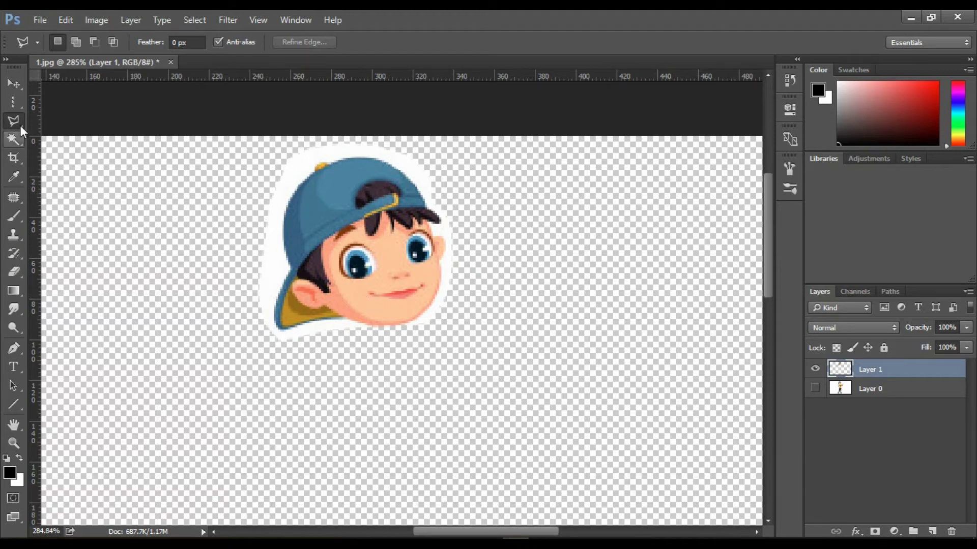
Delete the layer with the loosely cut head and show the original image layer
{"action": "left_click", "coordinate": [77, 127]}
{"action": "left_click_drag", "start_coordinate": [890, 372], "coordinate": [950, 531]}
{"action": "left_click", "coordinate": [815, 369]}
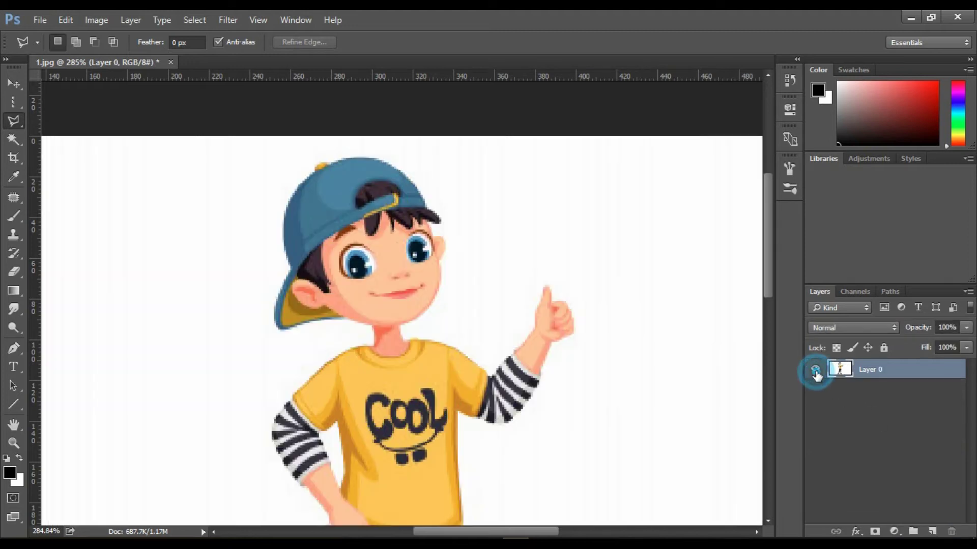
Trace the boy's head and cap along their edges with the Magnetic Lasso Tool and close the selection
{"action": "scroll", "coordinate": [425, 351], "scroll_direction": "down", "scroll_amount": 2}
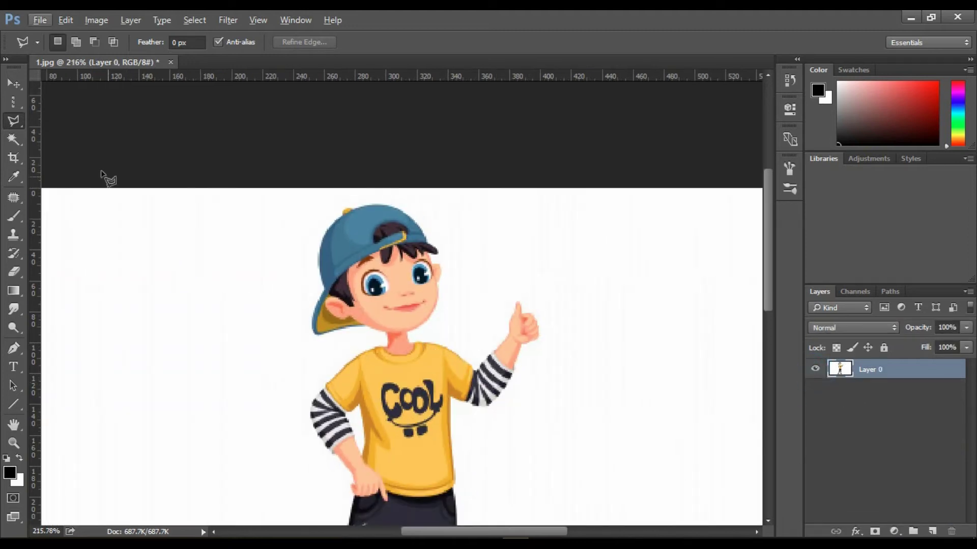
{"action": "right_click", "coordinate": [11, 124]}
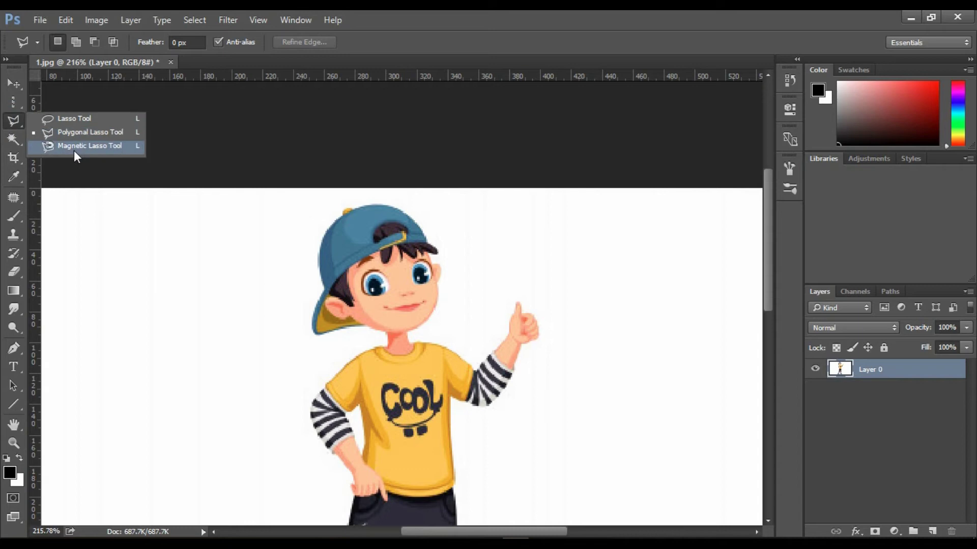
{"action": "left_click", "coordinate": [113, 148]}
{"action": "scroll", "coordinate": [431, 317], "scroll_direction": "up", "scroll_amount": 3}
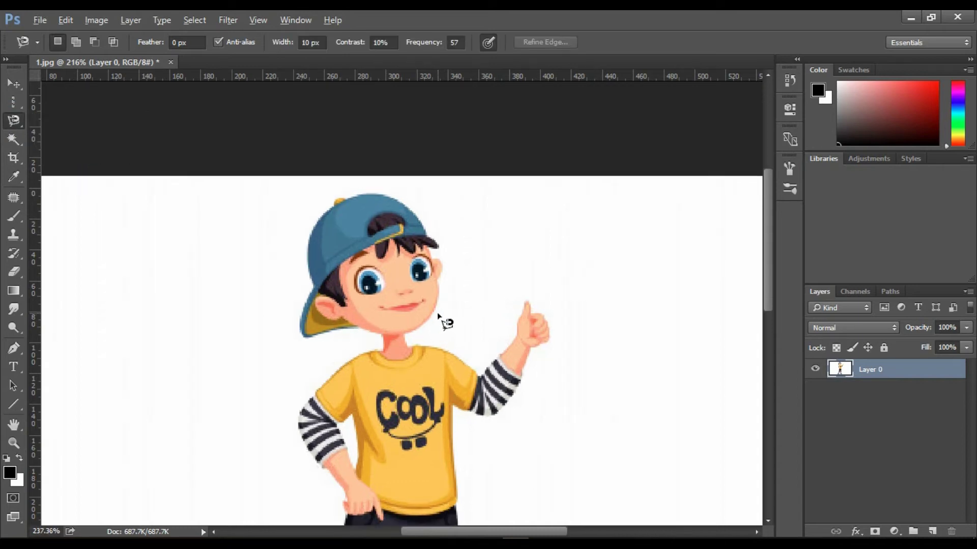
{"action": "scroll", "coordinate": [432, 318], "scroll_direction": "up", "scroll_amount": 1}
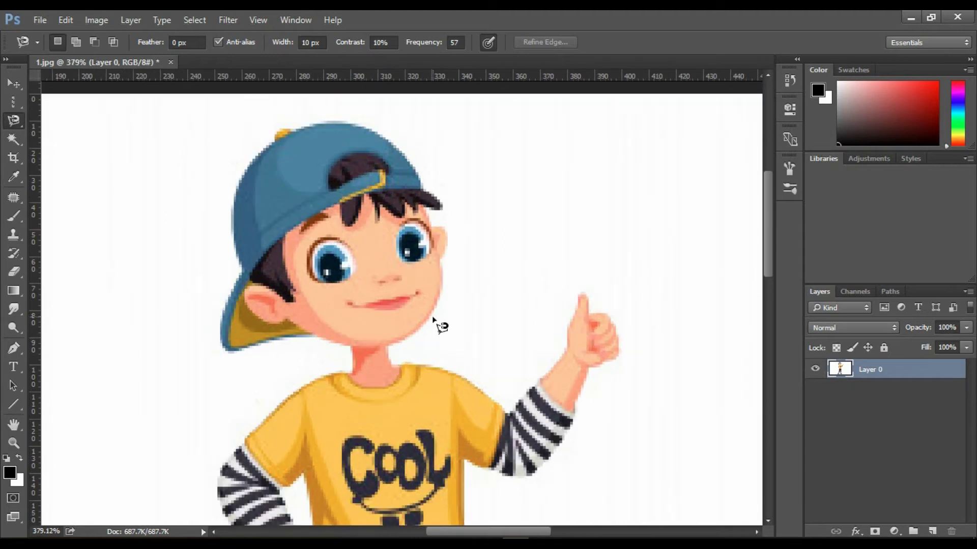
{"action": "left_click", "coordinate": [386, 348]}
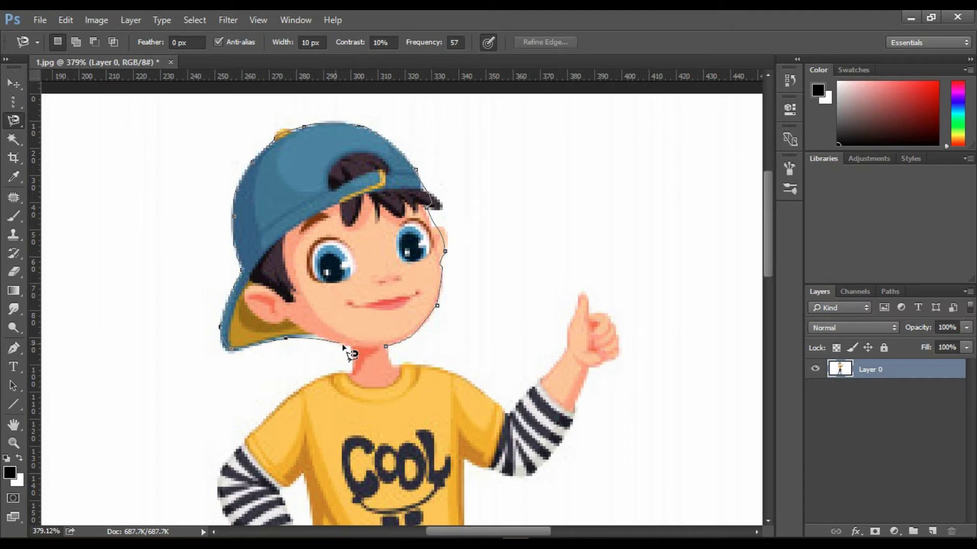
{"action": "left_click", "coordinate": [396, 346]}
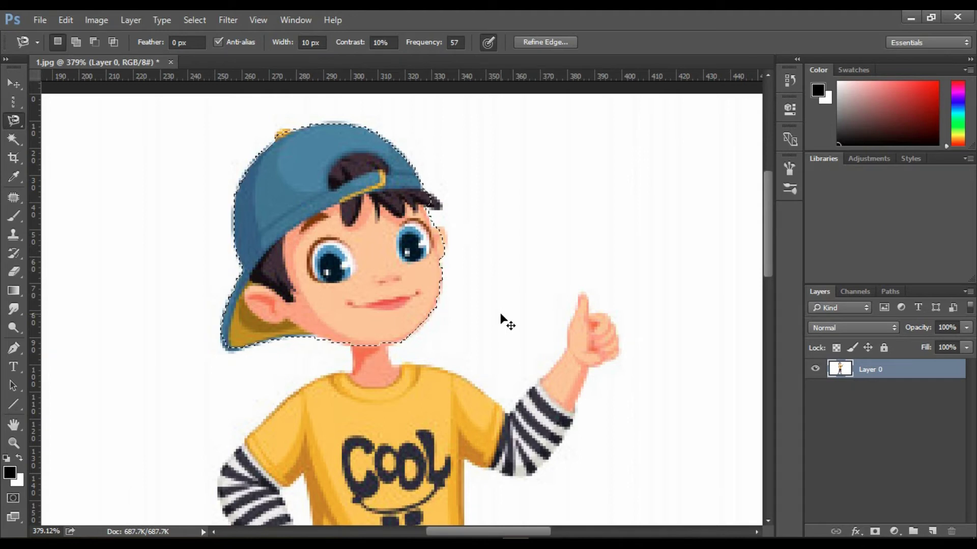
Copy the magnetic lasso selection to a new layer and hide Layer 0 to isolate the head
{"action": "key", "text": "ctrl+j"}
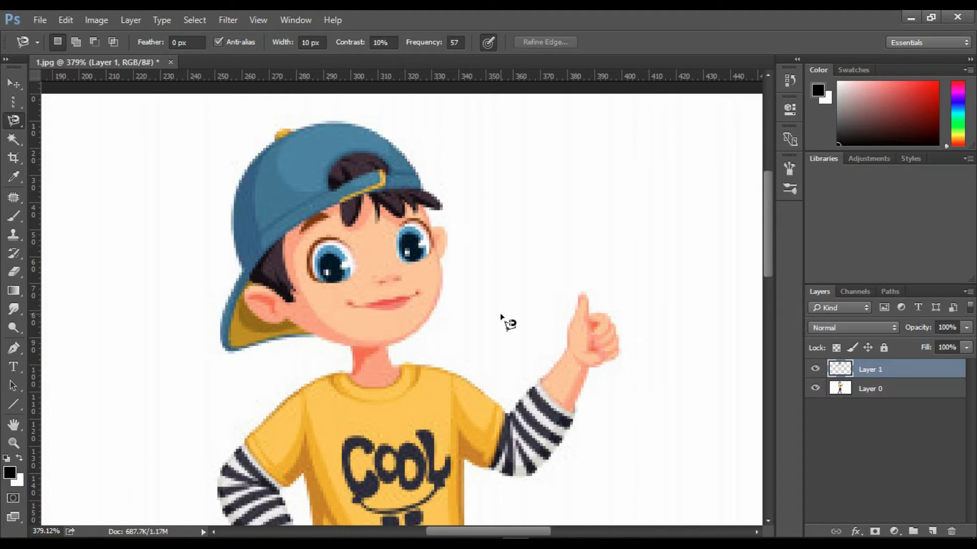
{"action": "left_click", "coordinate": [815, 388]}
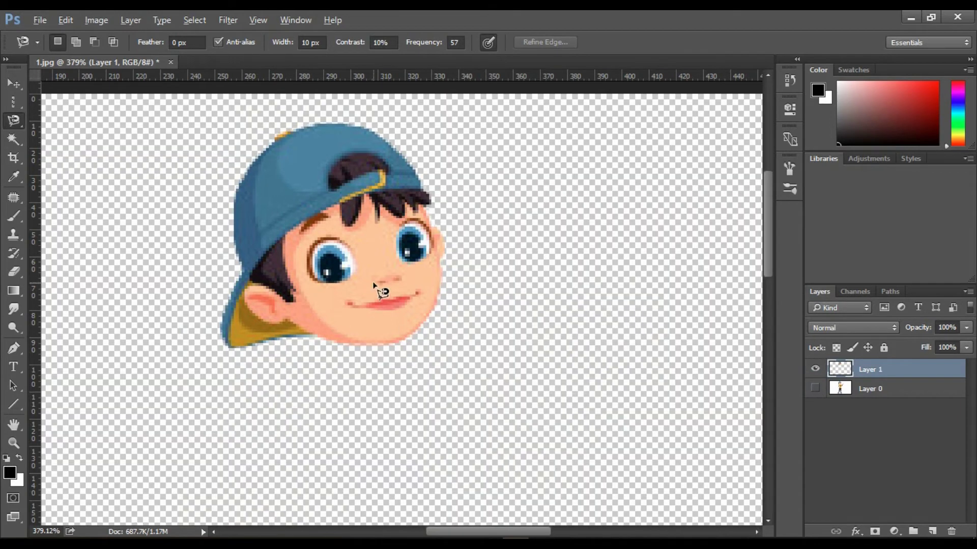
{"action": "scroll", "coordinate": [380, 289], "scroll_direction": "down", "scroll_amount": 5}
{"action": "scroll", "coordinate": [395, 223], "scroll_direction": "up", "scroll_amount": 3}
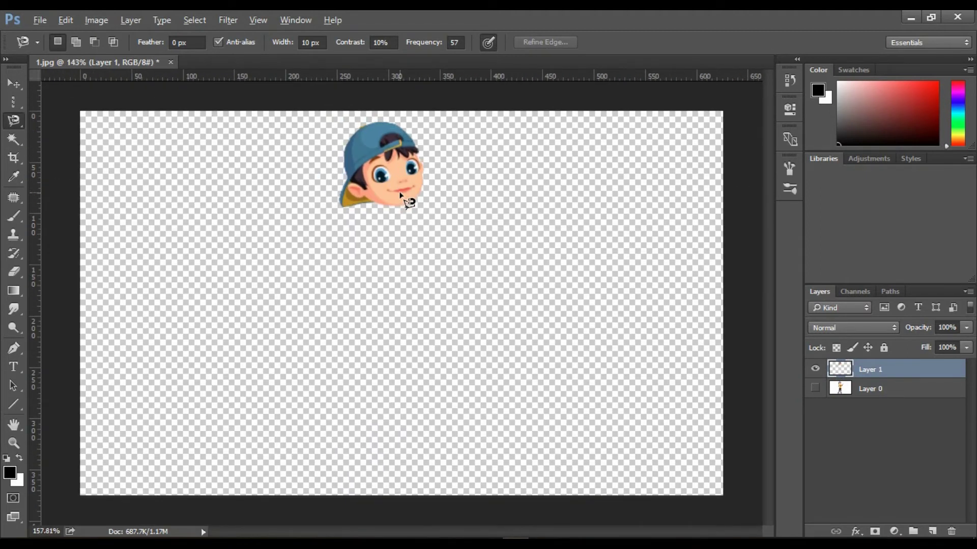
{"action": "left_click_drag", "start_coordinate": [388, 192], "coordinate": [381, 261]}
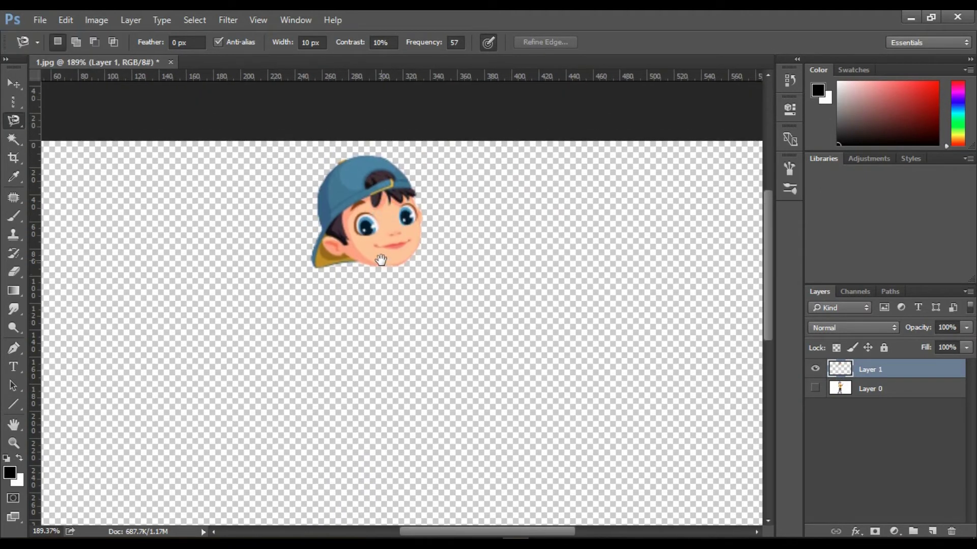
Reselect the Magnetic Lasso Tool and switch back to the freehand Lasso Tool
{"action": "right_click", "coordinate": [13, 121]}
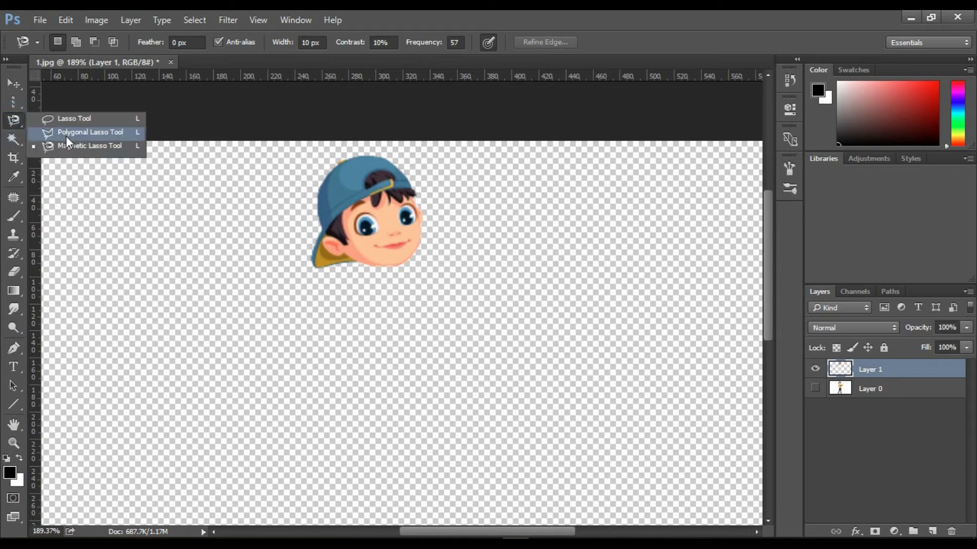
{"action": "left_click", "coordinate": [68, 145]}
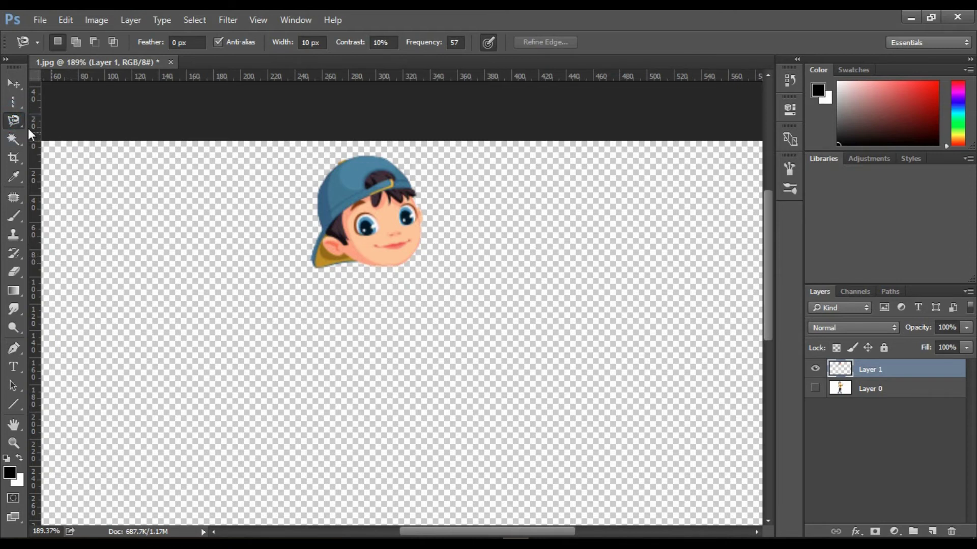
{"action": "right_click", "coordinate": [13, 121]}
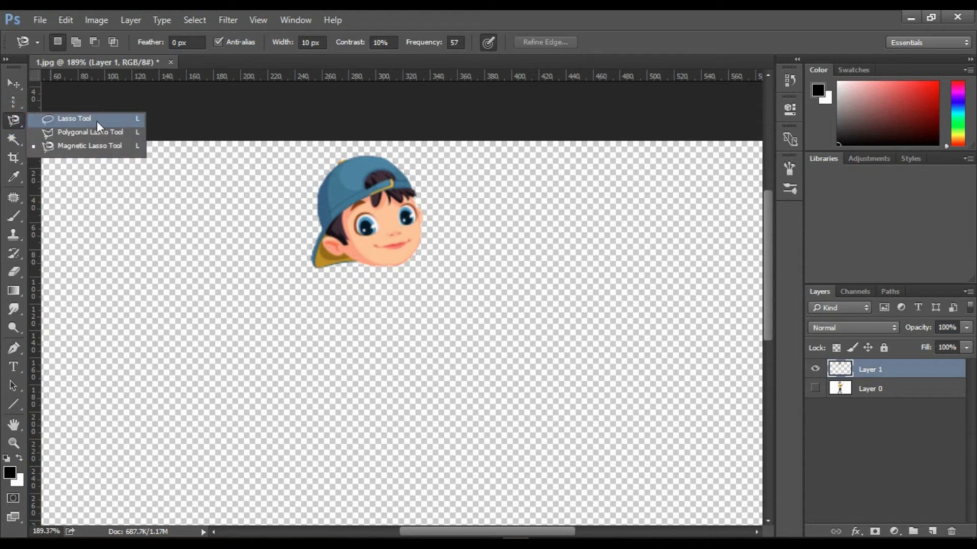
{"action": "left_click", "coordinate": [136, 123]}
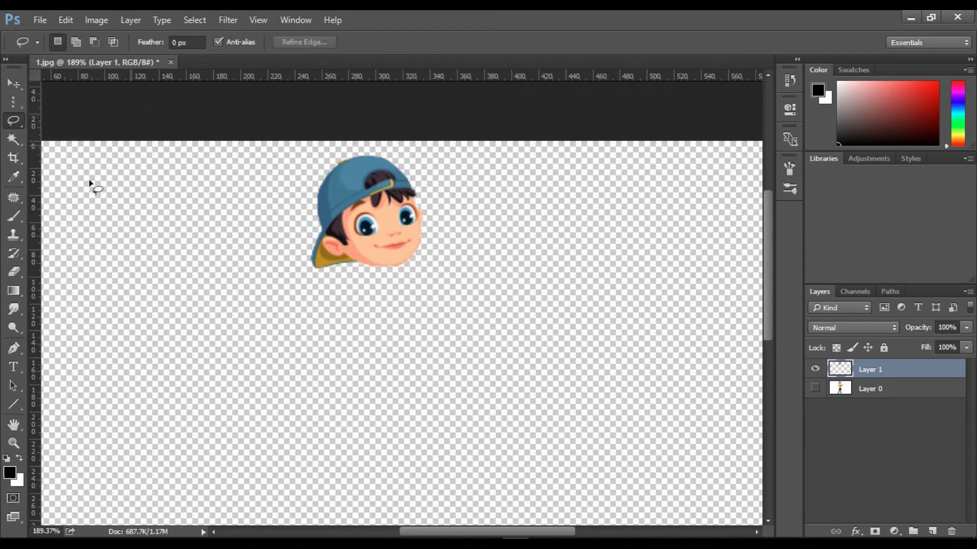
Activate the Quick Selection Tool, delete the isolated head layer and make Layer 0 visible again
{"action": "left_click", "coordinate": [14, 140]}
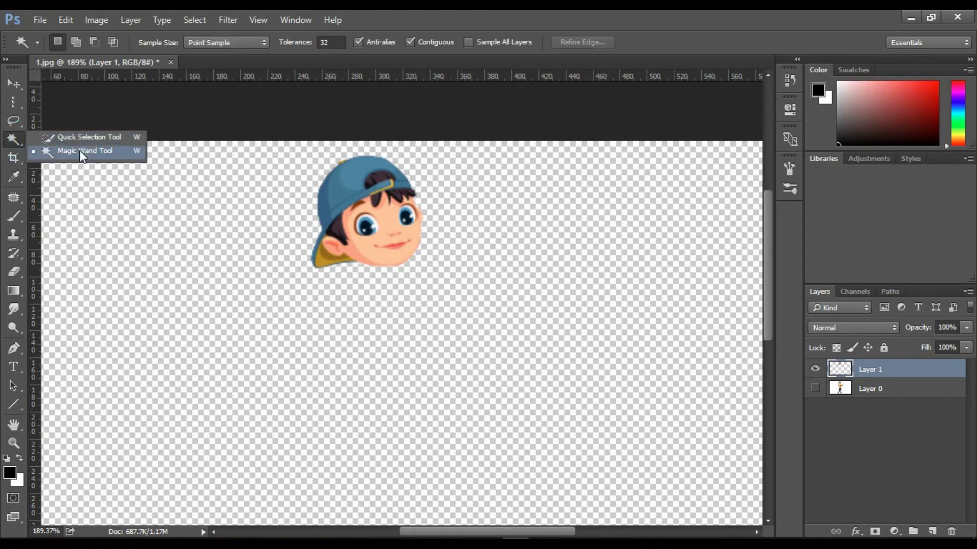
{"action": "left_click", "coordinate": [81, 137]}
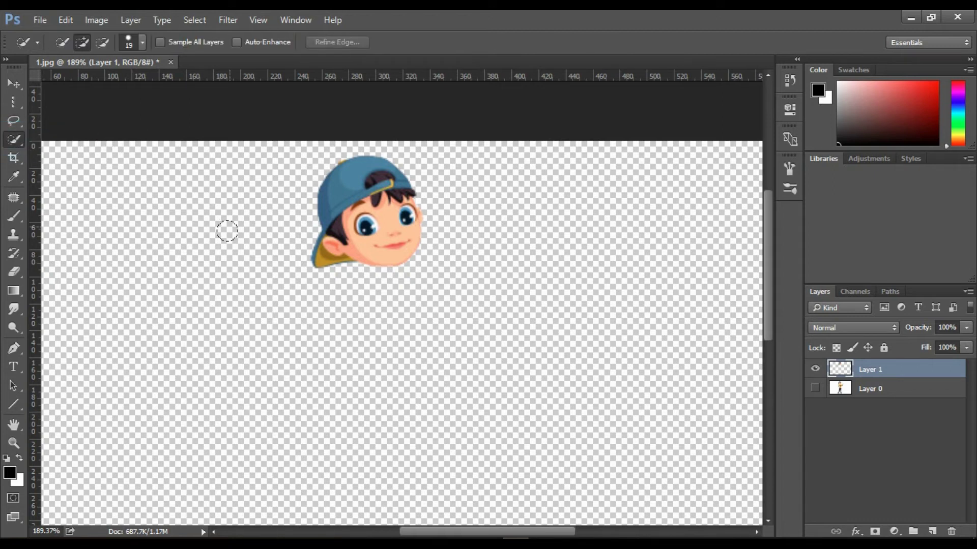
{"action": "left_click_drag", "start_coordinate": [898, 377], "coordinate": [953, 532]}
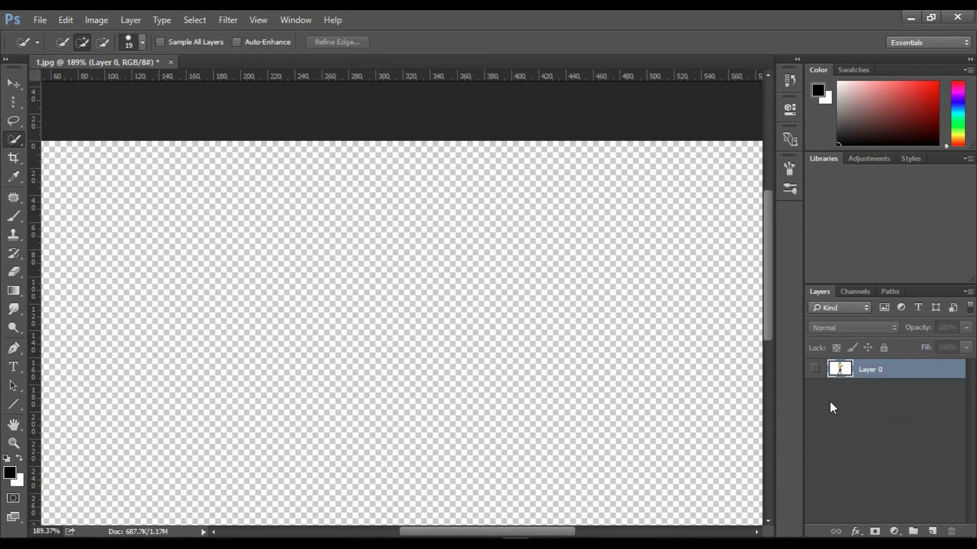
{"action": "left_click", "coordinate": [815, 370]}
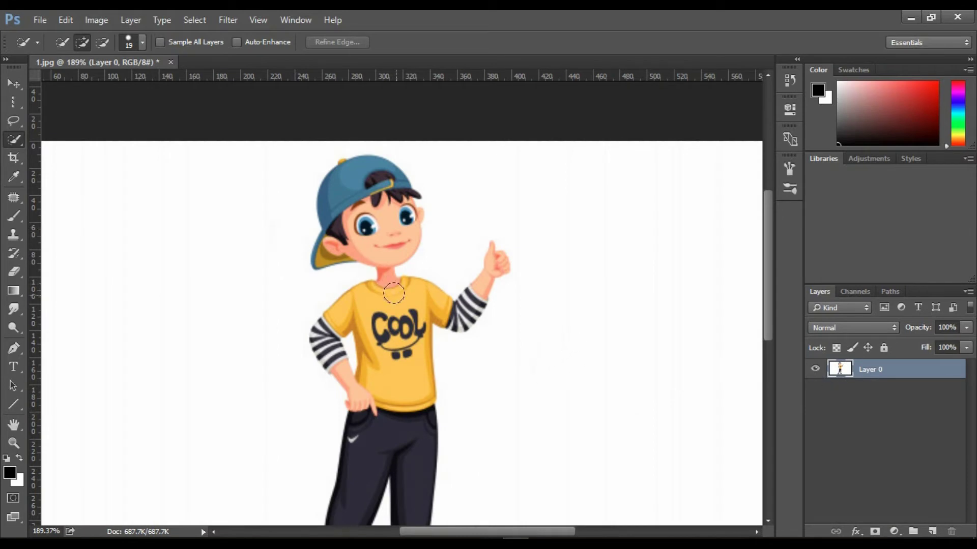
Activate the Quick Selection Tool and brush over the upper part of the boy's yellow T-shirt to select it
{"action": "right_click", "coordinate": [17, 137]}
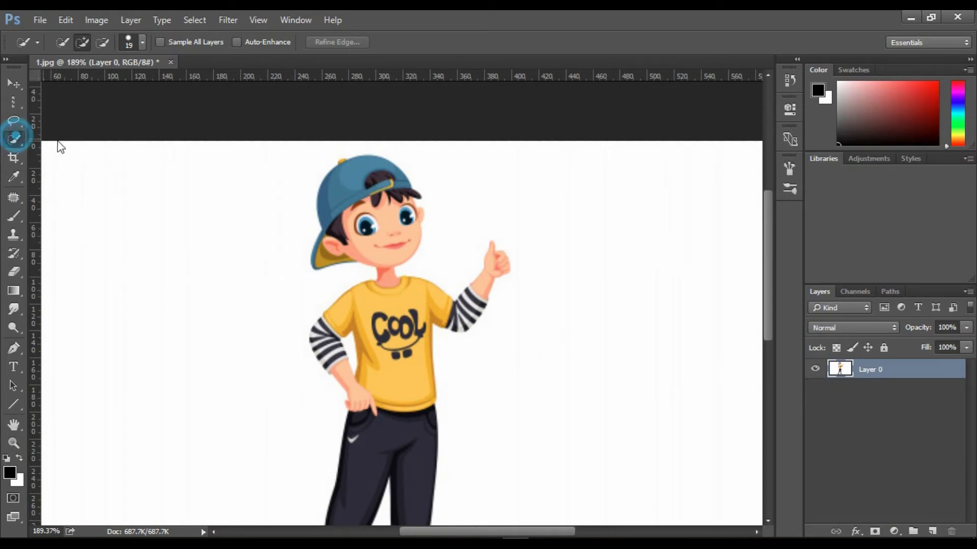
{"action": "left_click", "coordinate": [63, 142]}
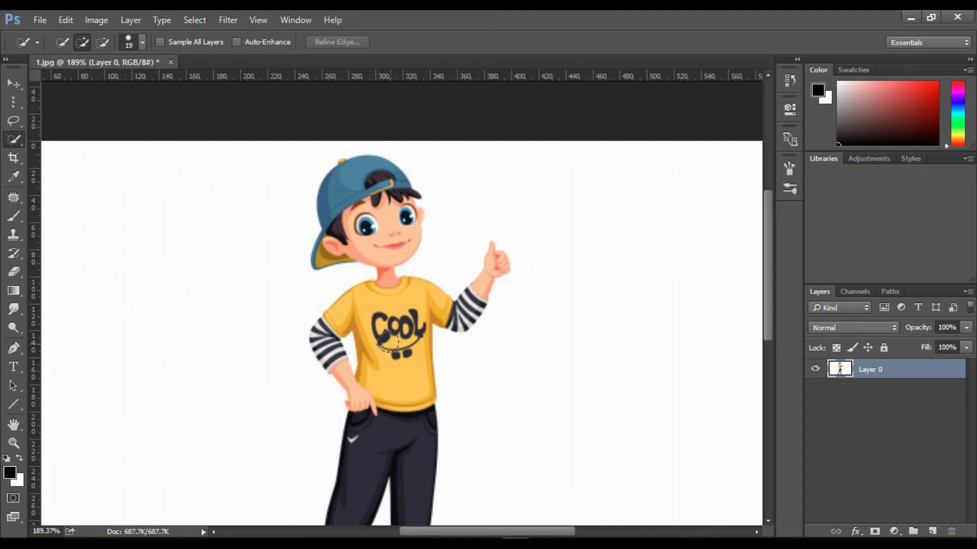
{"action": "scroll", "coordinate": [401, 312], "scroll_direction": "up", "scroll_amount": 5}
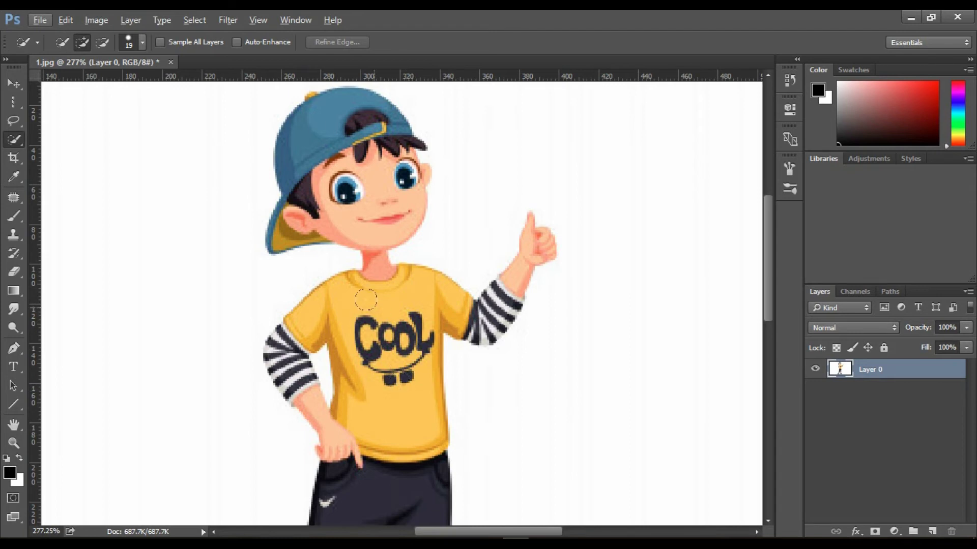
{"action": "right_click", "coordinate": [13, 142]}
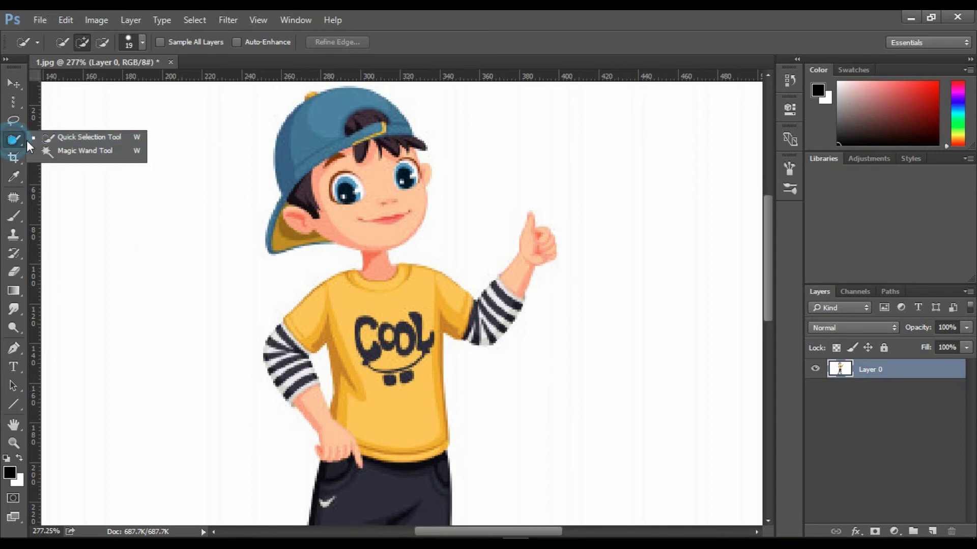
{"action": "left_click", "coordinate": [78, 138]}
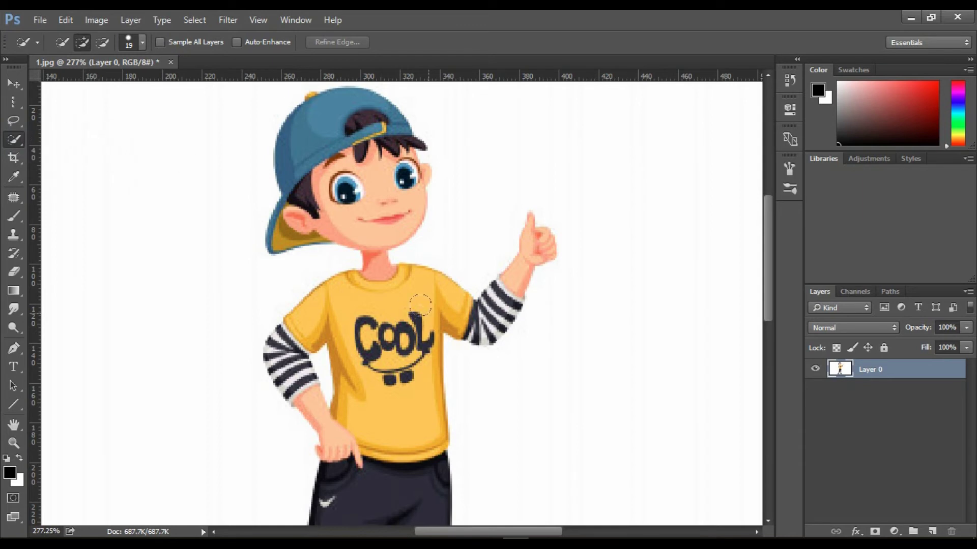
{"action": "left_click_drag", "start_coordinate": [431, 300], "coordinate": [399, 310]}
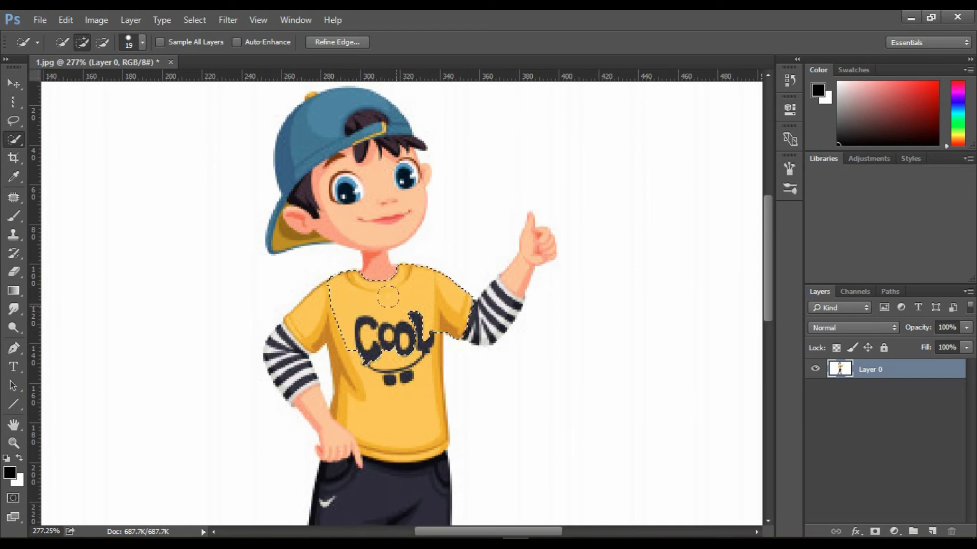
Try Quick Selection brush sizes of 7, 155 and 16 px, and undo a trial stroke beside the cap
{"action": "left_click", "coordinate": [143, 44]}
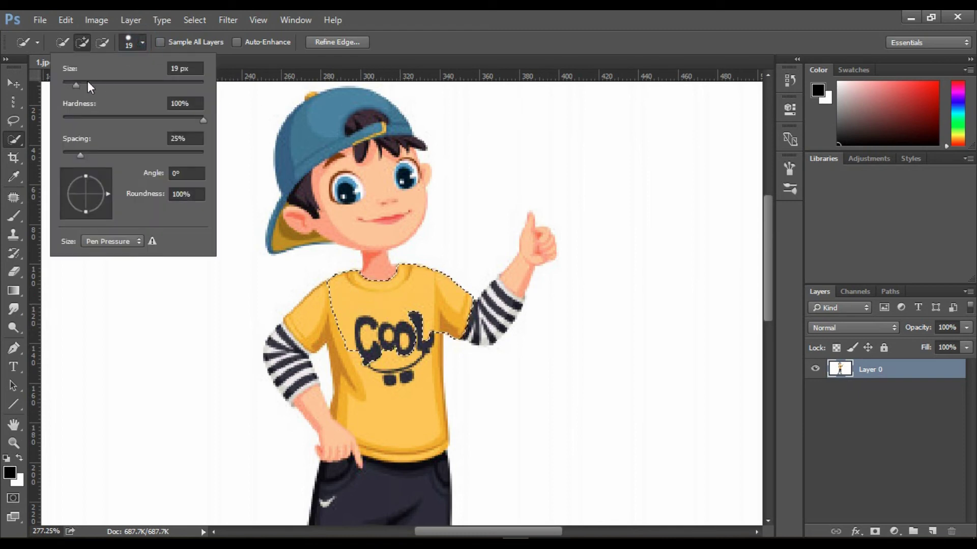
{"action": "left_click_drag", "start_coordinate": [77, 84], "coordinate": [67, 85]}
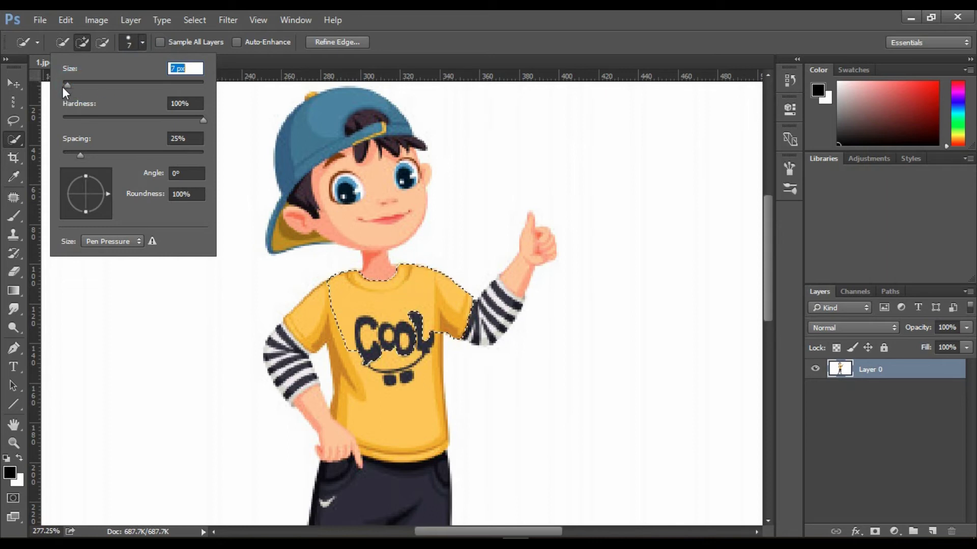
{"action": "left_click_drag", "start_coordinate": [69, 85], "coordinate": [153, 89]}
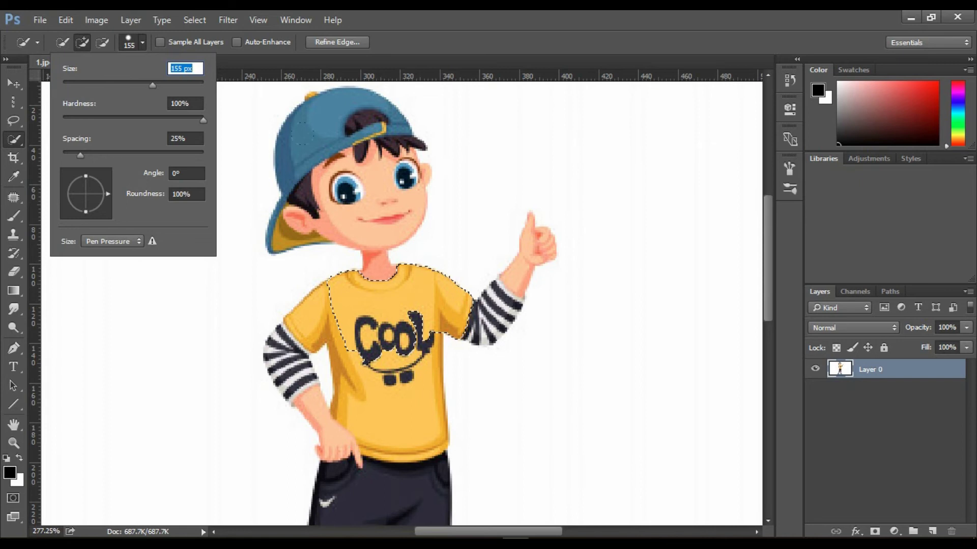
{"action": "left_click_drag", "start_coordinate": [154, 84], "coordinate": [74, 87]}
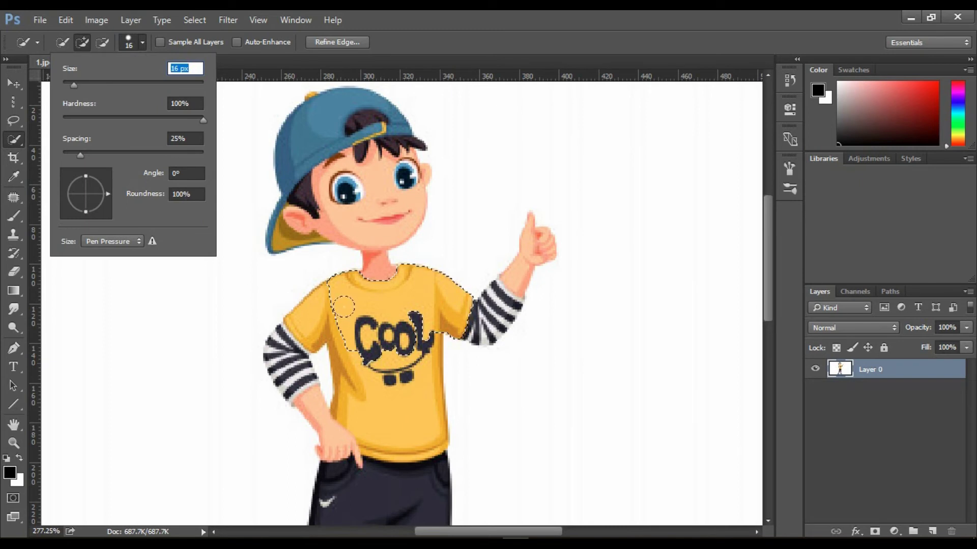
{"action": "left_click_drag", "start_coordinate": [257, 166], "coordinate": [264, 176]}
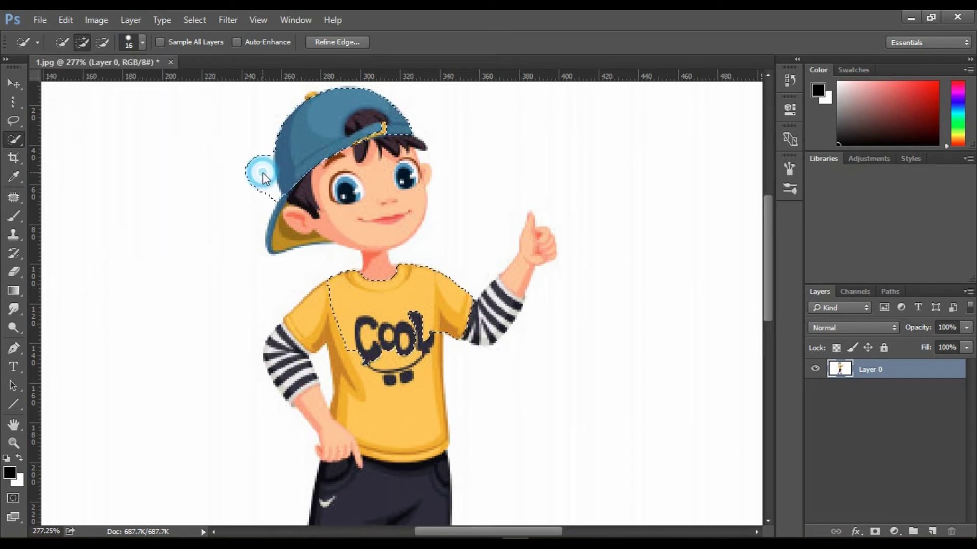
{"action": "key", "text": "ctrl+z"}
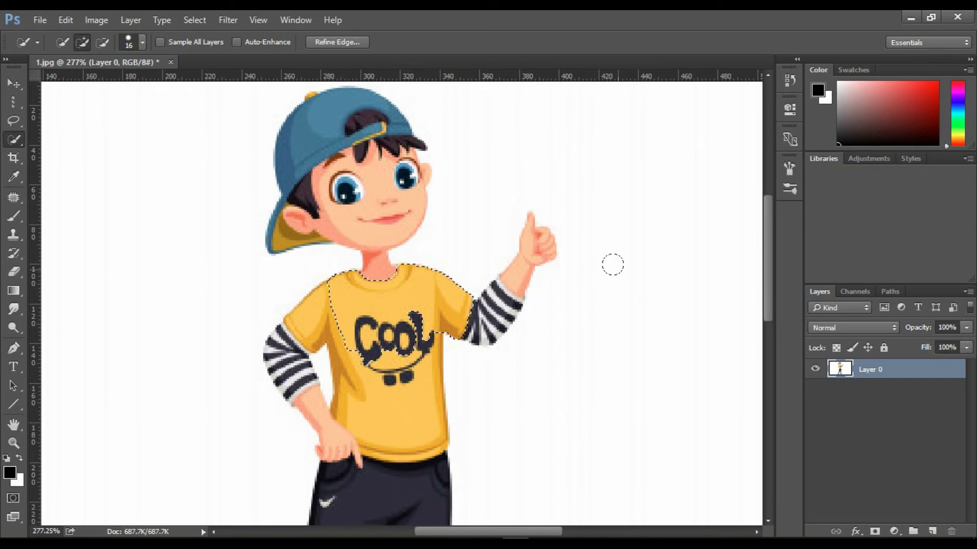
Enlarge the Quick Selection brush to 40 px and reduce it again to 10 px
{"action": "key", "text": "bracketright"}
{"action": "key", "text": "bracketright"}
{"action": "key", "text": "bracketright"}
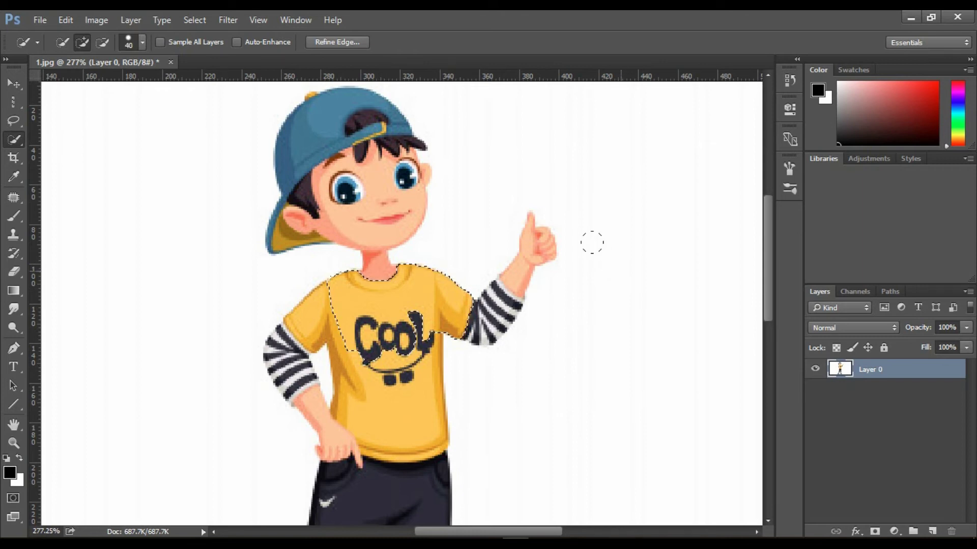
{"action": "key", "text": "bracketleft"}
{"action": "key", "text": "bracketleft"}
{"action": "key", "text": "bracketleft"}
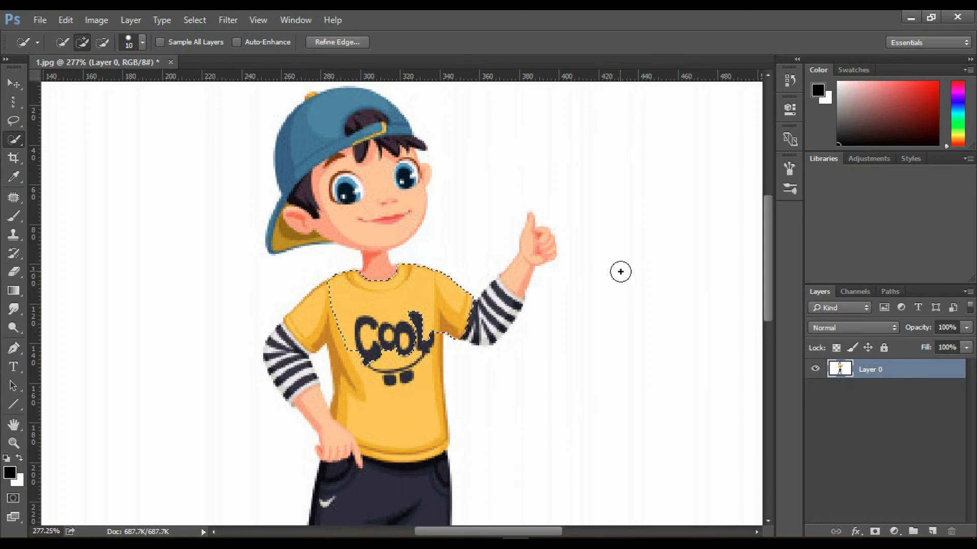
Extend the selection over the whole yellow T-shirt, subtract the spill above the shoulder, and return to add mode
{"action": "mouse_move", "coordinate": [361, 303]}
{"action": "left_mouse_down"}
{"action": "mouse_move", "coordinate": [322, 311]}
{"action": "mouse_move", "coordinate": [353, 314]}
{"action": "mouse_move", "coordinate": [360, 386]}
{"action": "mouse_move", "coordinate": [436, 350]}
{"action": "left_mouse_up"}
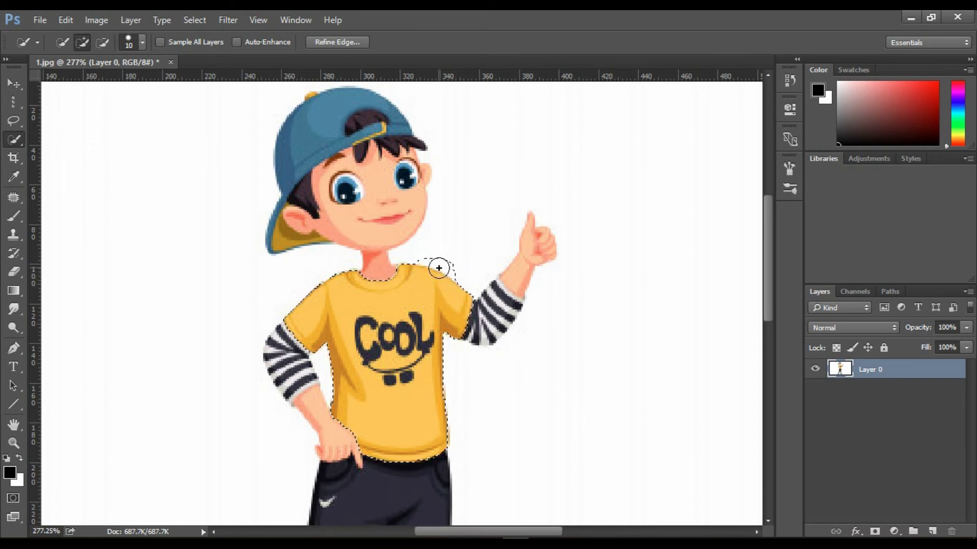
{"action": "left_click", "coordinate": [102, 43]}
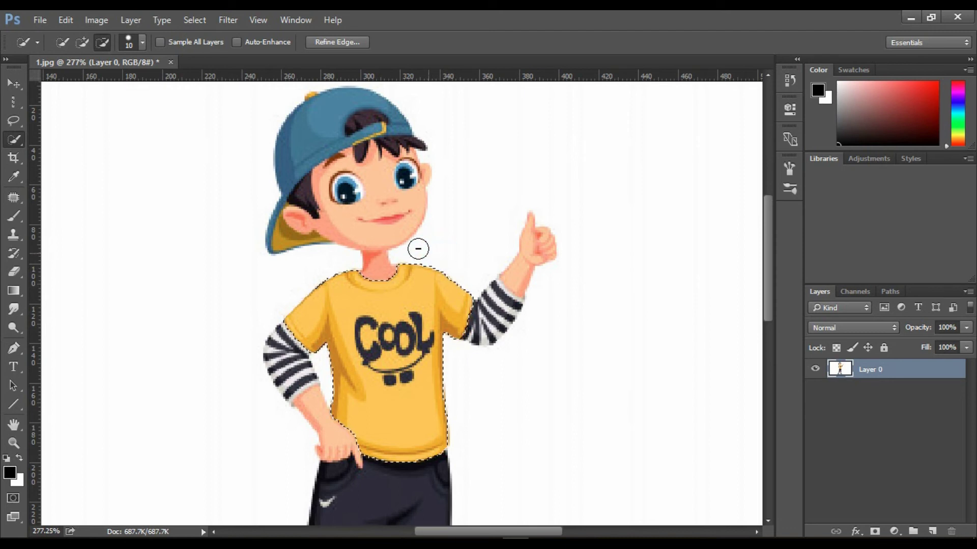
{"action": "left_click", "coordinate": [80, 40]}
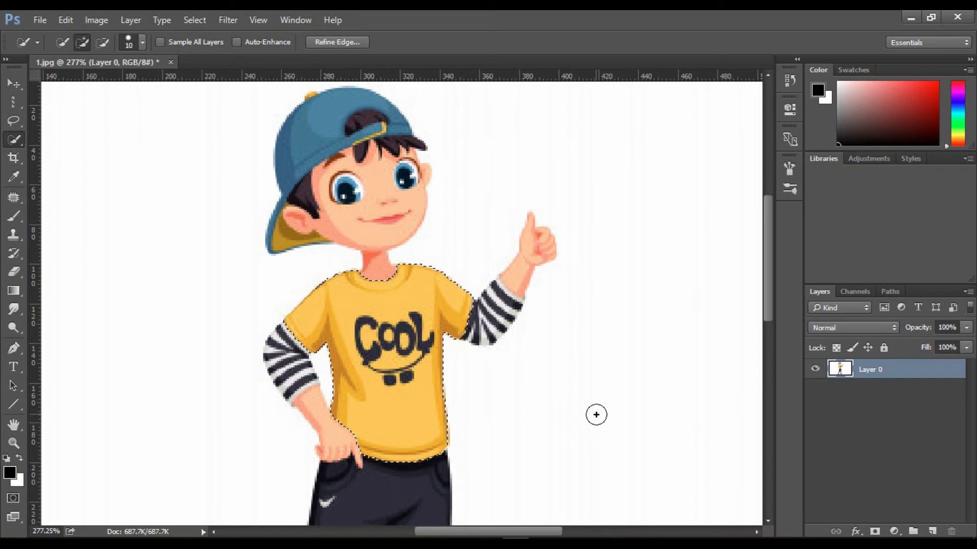
Copy the T-shirt selection to a new layer, hide Layer 0 to isolate the shirt, and undo both changes
{"action": "key", "text": "ctrl+j"}
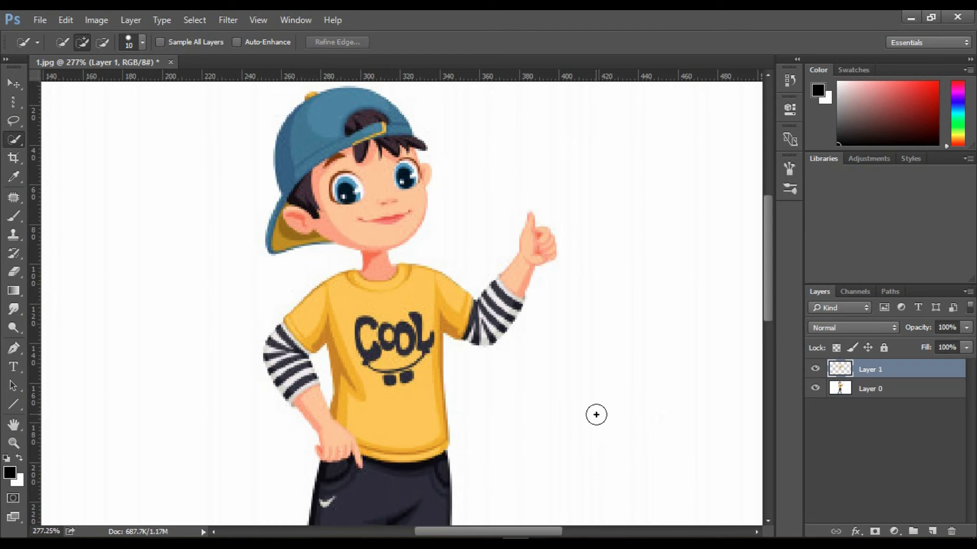
{"action": "left_click", "coordinate": [814, 389]}
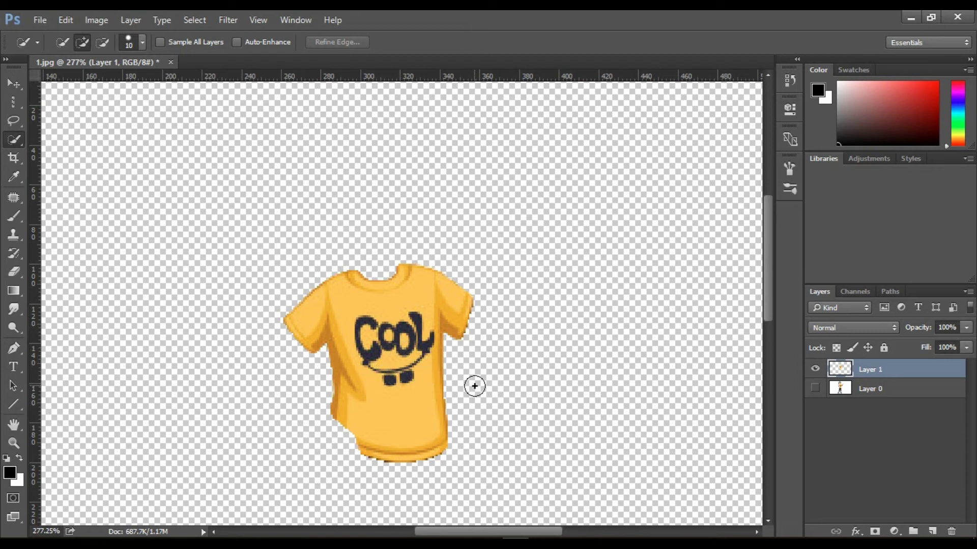
{"action": "key", "text": "ctrl+z"}
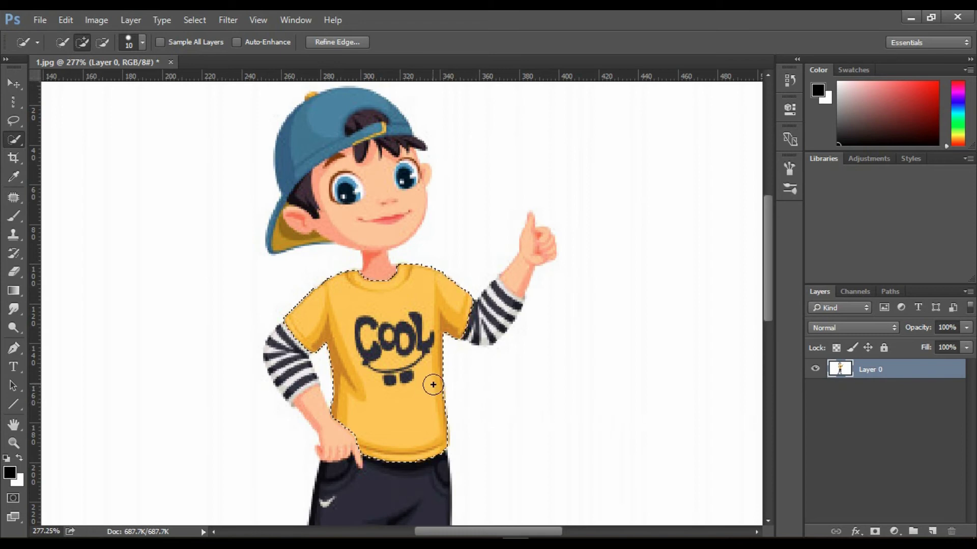
Refine the T-shirt selection's edge with Smooth 39, Feather 0.2 px and Shift Edge -44%, output to Selection
{"action": "left_click", "coordinate": [332, 42]}
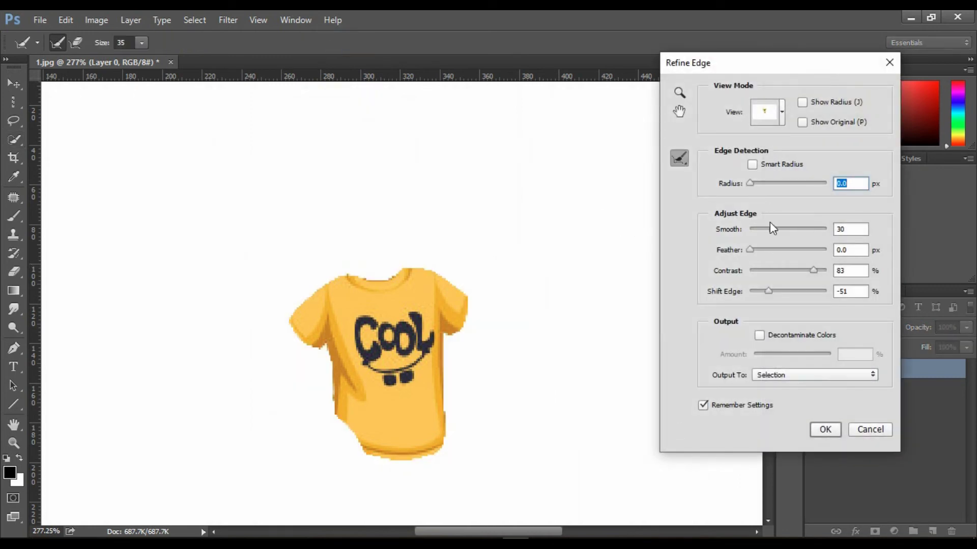
{"action": "left_click_drag", "start_coordinate": [773, 230], "coordinate": [749, 252]}
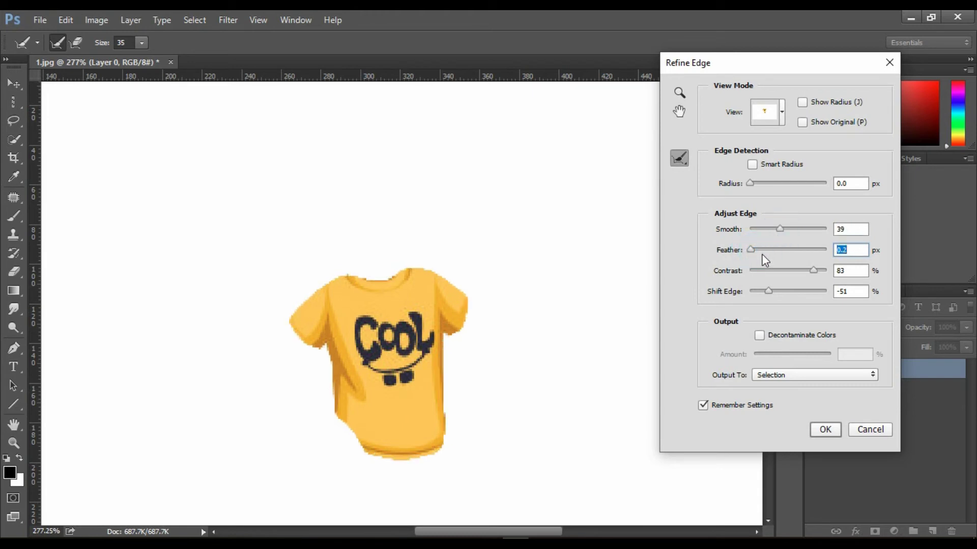
{"action": "mouse_move", "coordinate": [770, 292]}
{"action": "left_mouse_down"}
{"action": "mouse_move", "coordinate": [781, 292]}
{"action": "mouse_move", "coordinate": [772, 293]}
{"action": "left_mouse_up"}
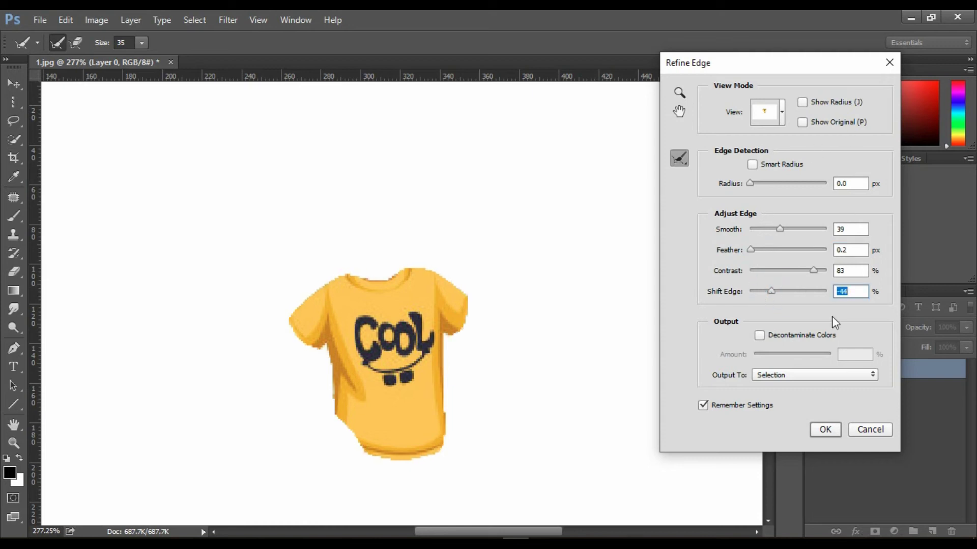
{"action": "left_click", "coordinate": [825, 429]}
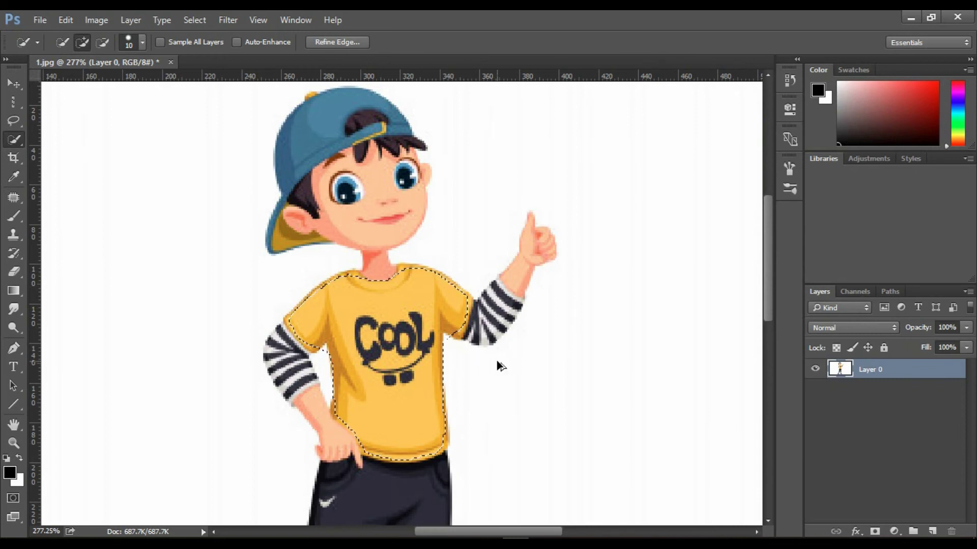
Deselect the T-shirt and activate the Magic Wand Tool
{"action": "key", "text": "ctrl+d"}
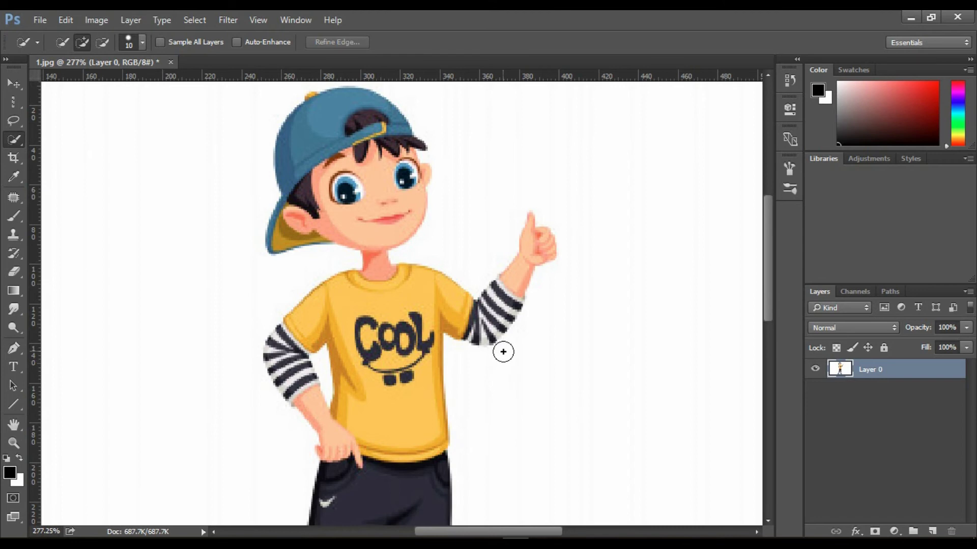
{"action": "right_click", "coordinate": [17, 140]}
{"action": "left_click", "coordinate": [84, 151]}
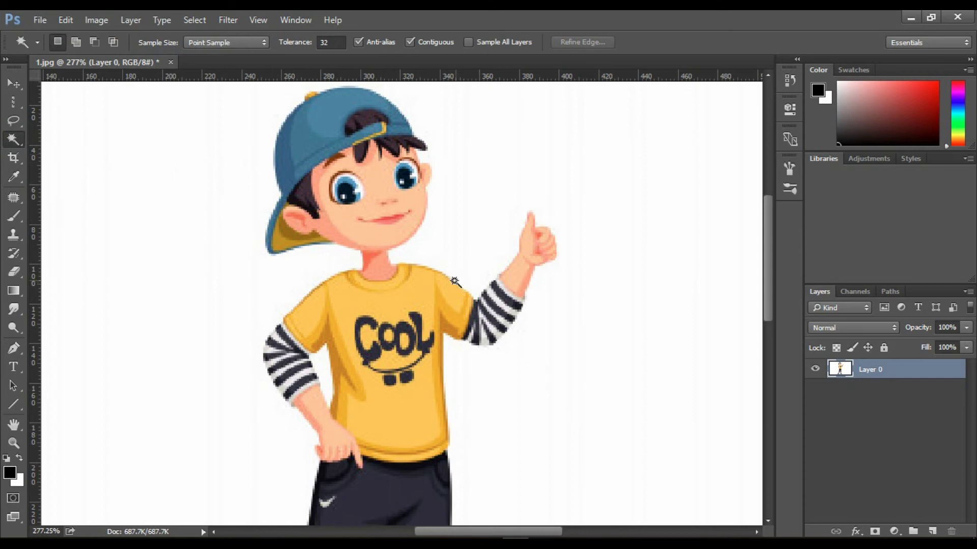
Close 1.jpg without saving the changes
{"action": "scroll", "coordinate": [426, 263], "scroll_direction": "down", "scroll_amount": 5}
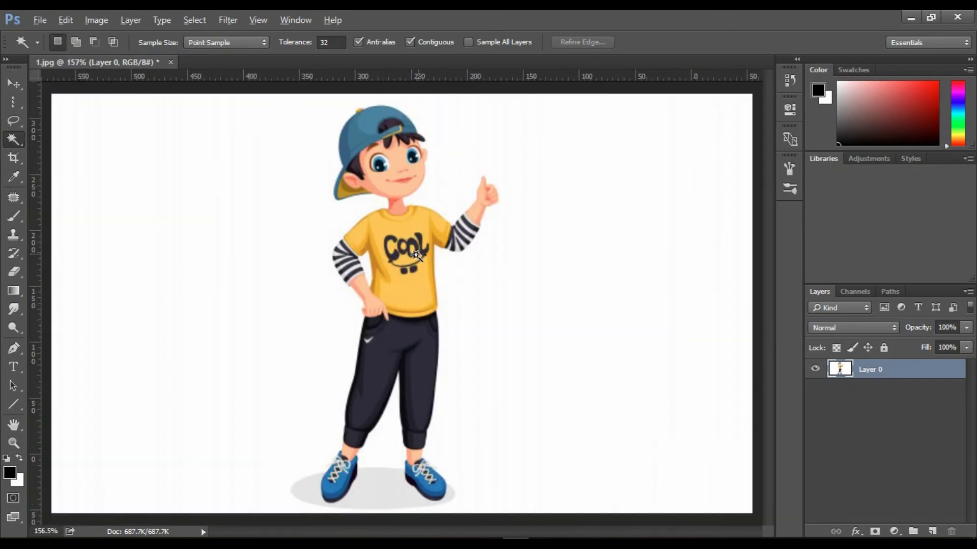
{"action": "left_click", "coordinate": [172, 62]}
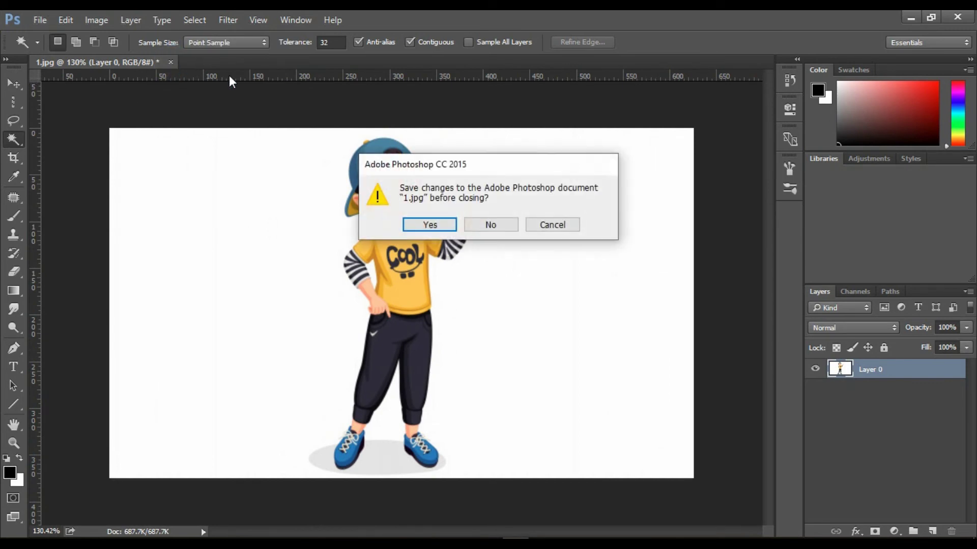
{"action": "left_click", "coordinate": [491, 228]}
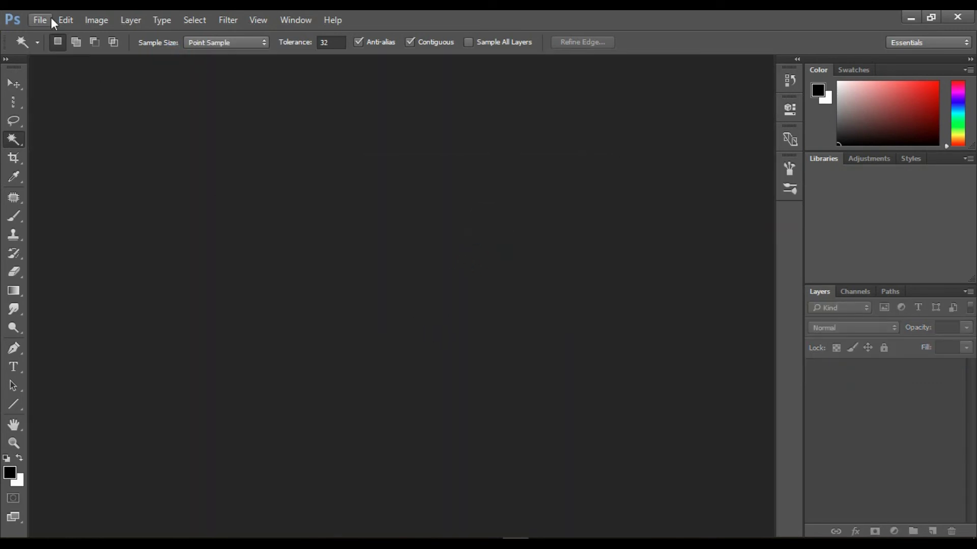
Open 2.jpg from New folder on the Desktop and choose the Magic Wand Tool for it
{"action": "left_click", "coordinate": [48, 17]}
{"action": "left_click", "coordinate": [39, 18]}
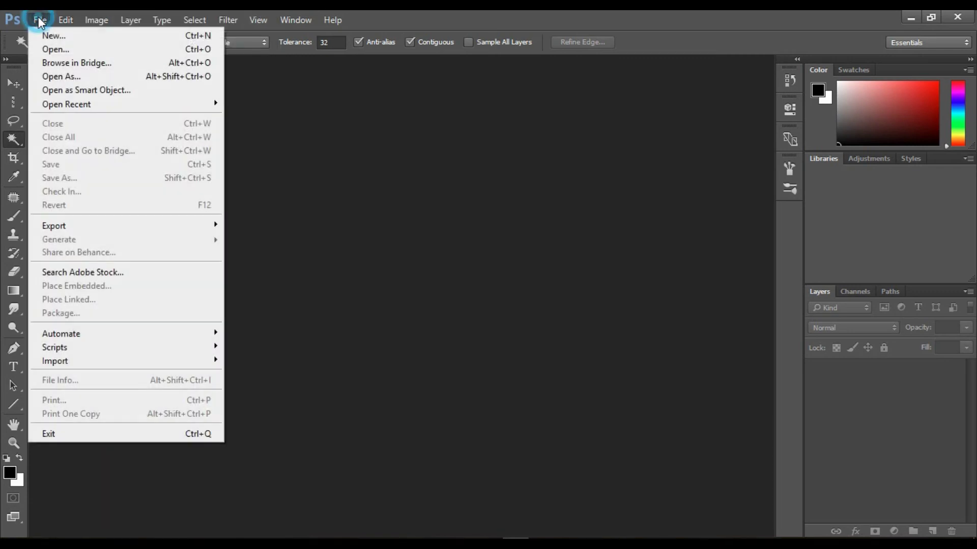
{"action": "left_click", "coordinate": [48, 49]}
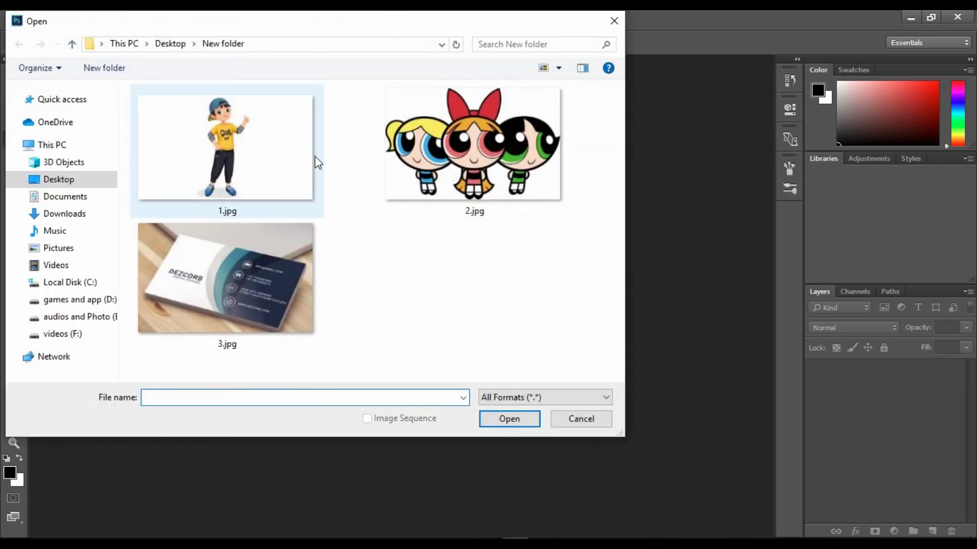
{"action": "left_click", "coordinate": [454, 212]}
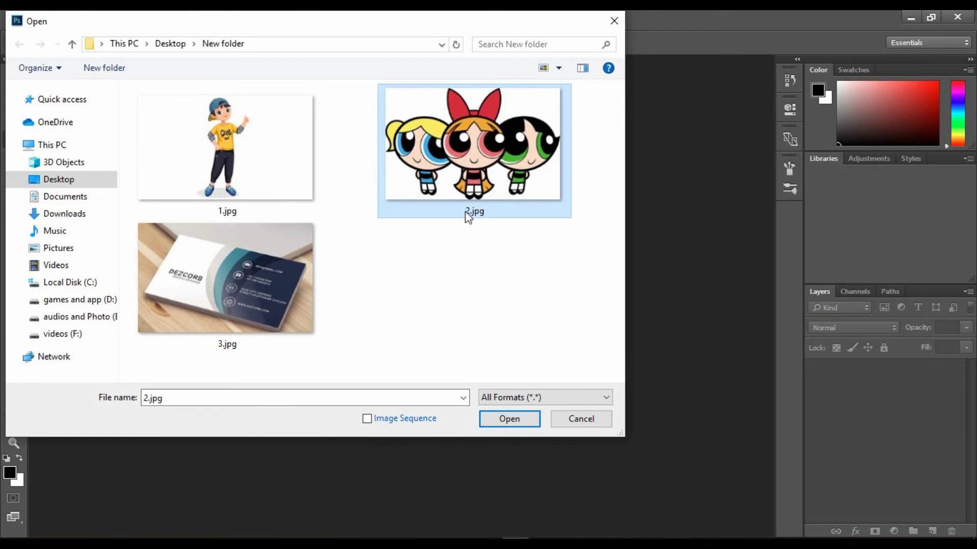
{"action": "left_click", "coordinate": [510, 419]}
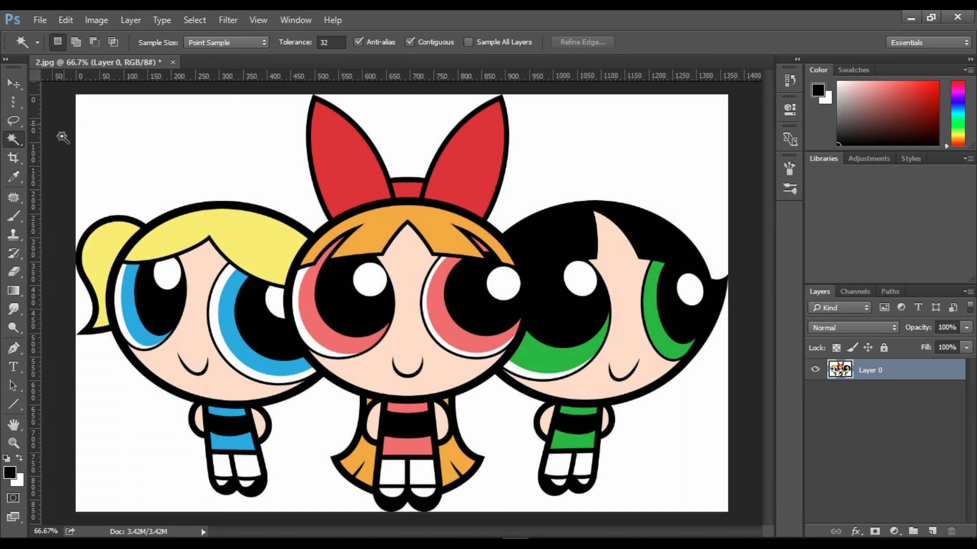
{"action": "right_click", "coordinate": [19, 142]}
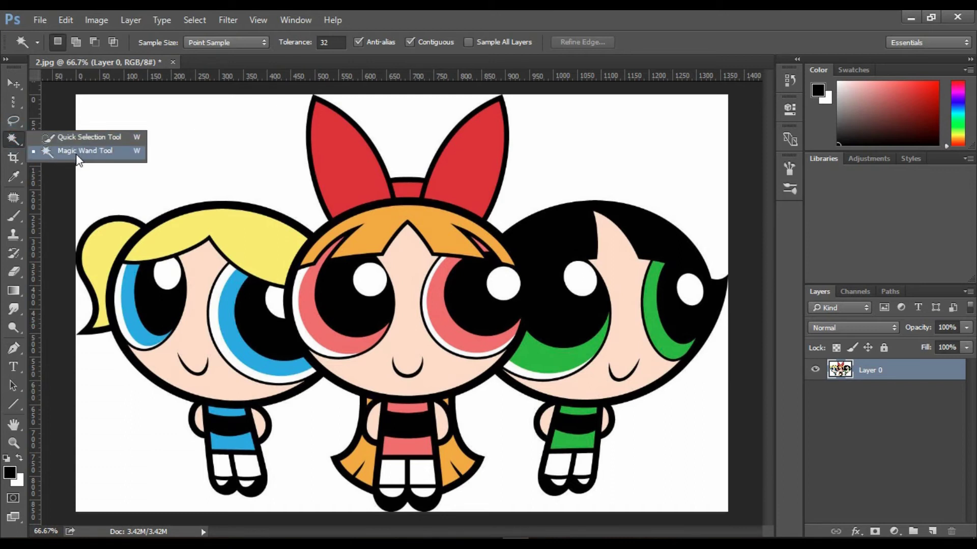
{"action": "left_click", "coordinate": [78, 154]}
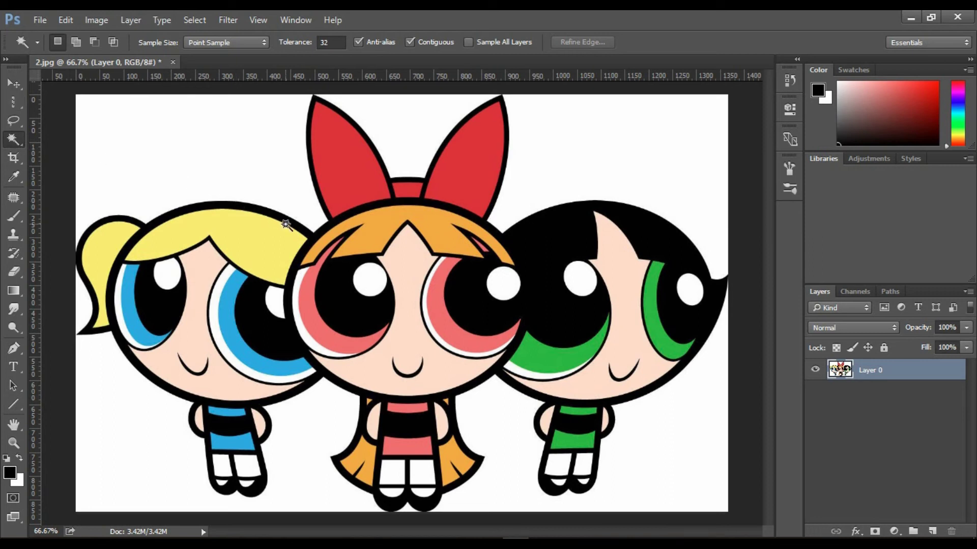
Select one red lobe of the hair bow with the Magic Wand, copy it to a new layer and view the copy alone
{"action": "right_click", "coordinate": [4, 139]}
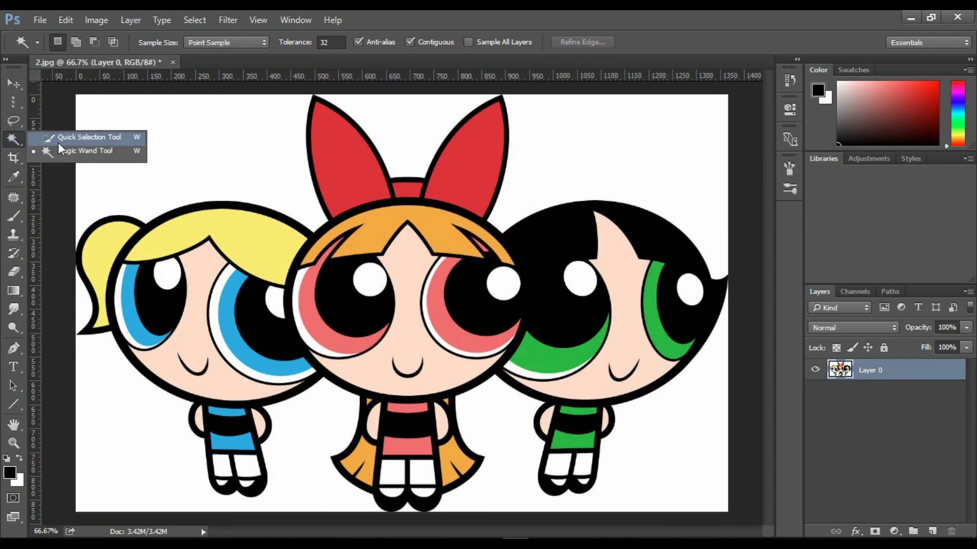
{"action": "left_click", "coordinate": [66, 151]}
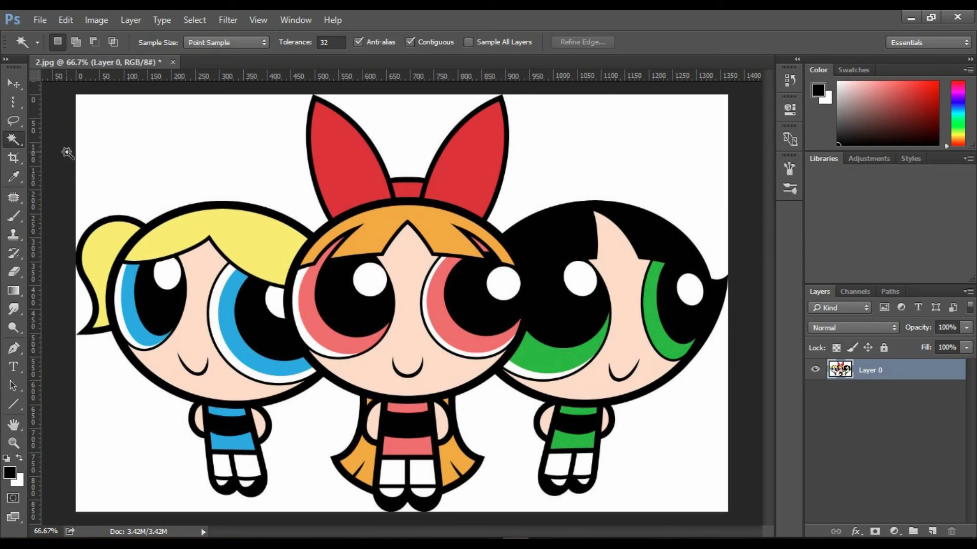
{"action": "left_click", "coordinate": [476, 153]}
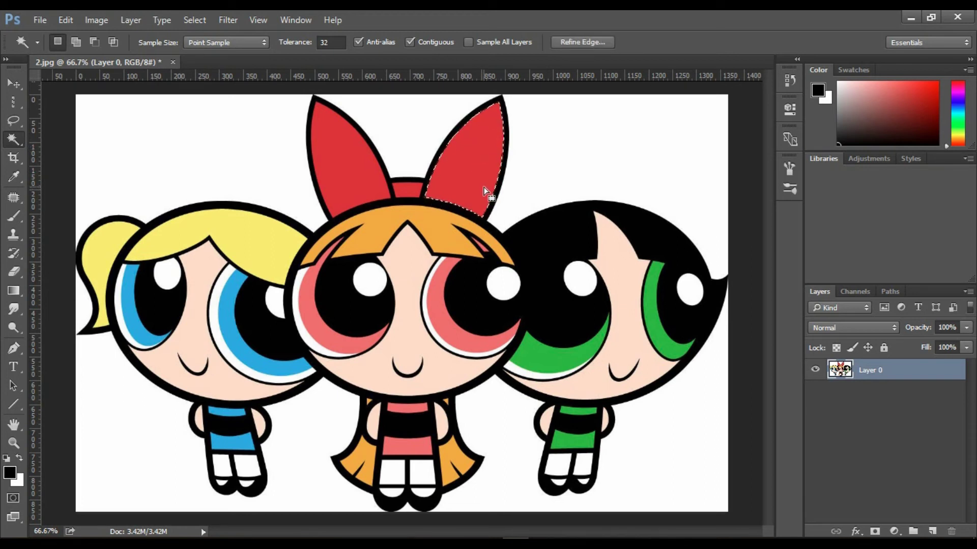
{"action": "key", "text": "ctrl+j"}
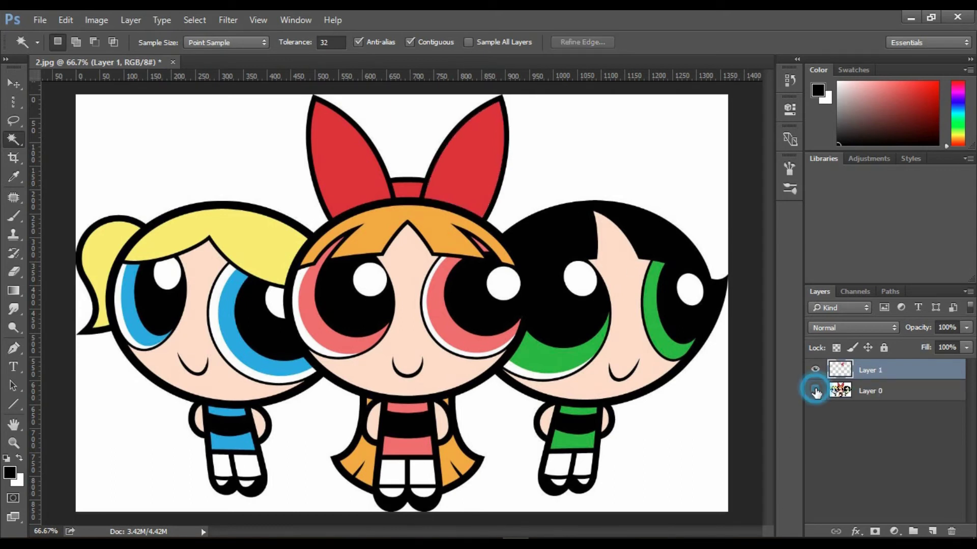
{"action": "left_click", "coordinate": [815, 391]}
{"action": "left_click", "coordinate": [816, 391]}
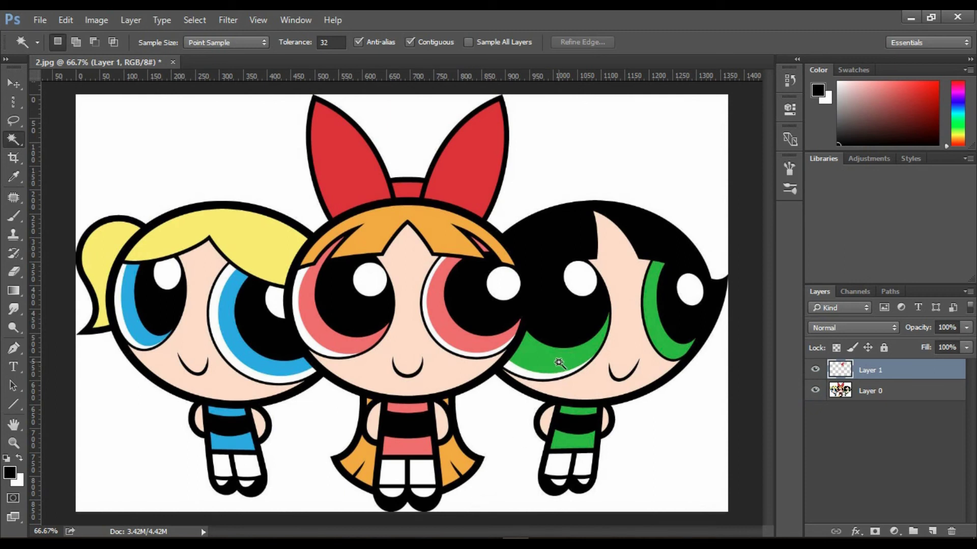
Clear the current selection, make Layer 0 active and delete the layer holding the red bow copy
{"action": "left_click", "coordinate": [559, 361]}
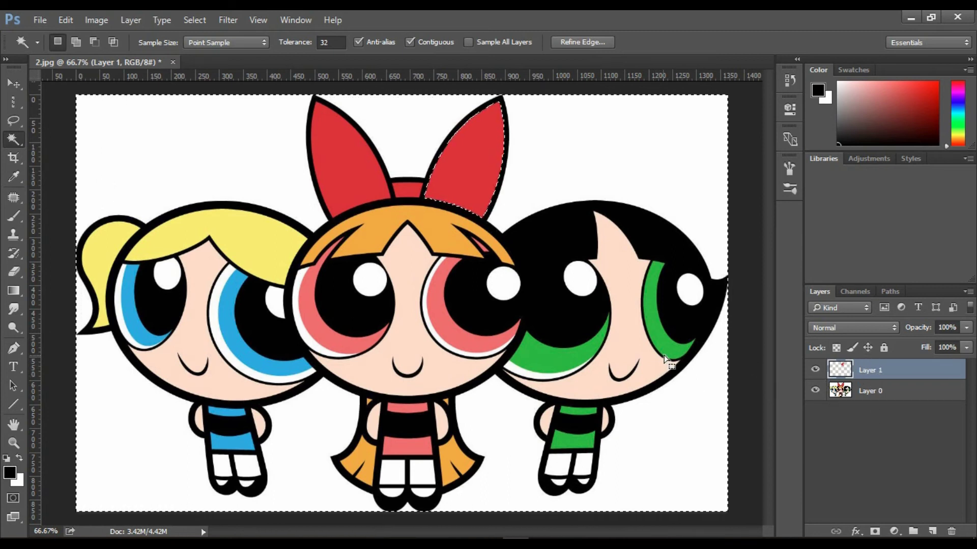
{"action": "key", "text": "ctrl+d"}
{"action": "left_click", "coordinate": [899, 391]}
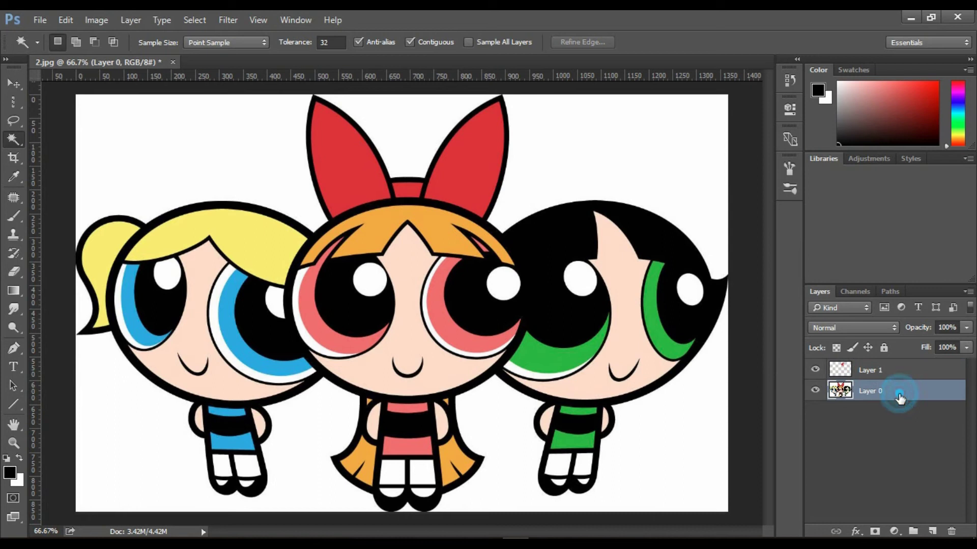
{"action": "left_click_drag", "start_coordinate": [898, 370], "coordinate": [951, 531]}
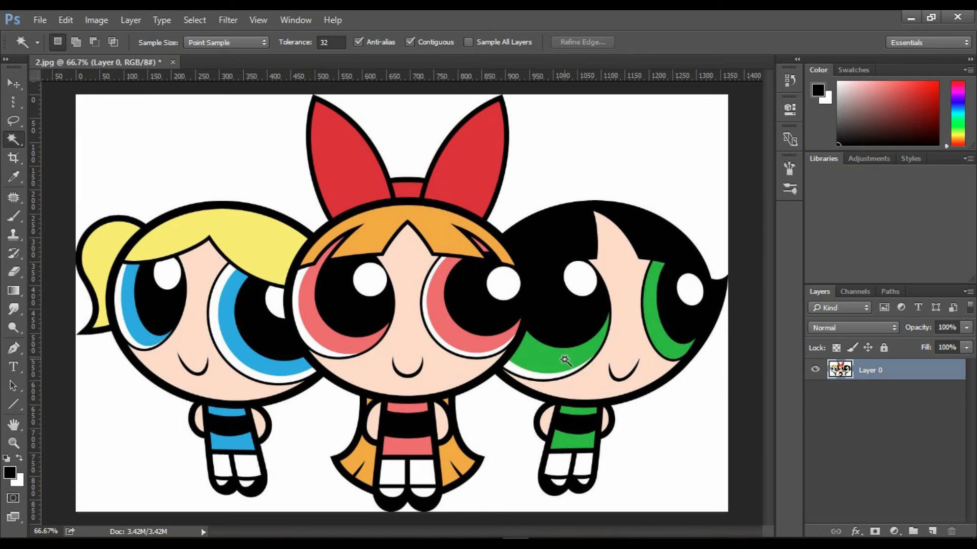
Copy the larger green iris area of the black-haired girl to a new layer, view it alone, and delete that layer
{"action": "left_click", "coordinate": [556, 355]}
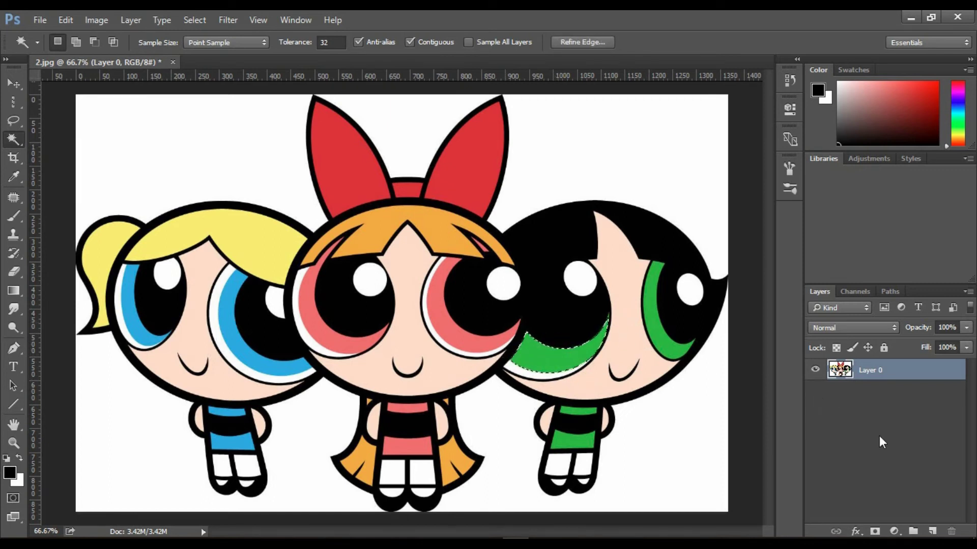
{"action": "key", "text": "ctrl+j"}
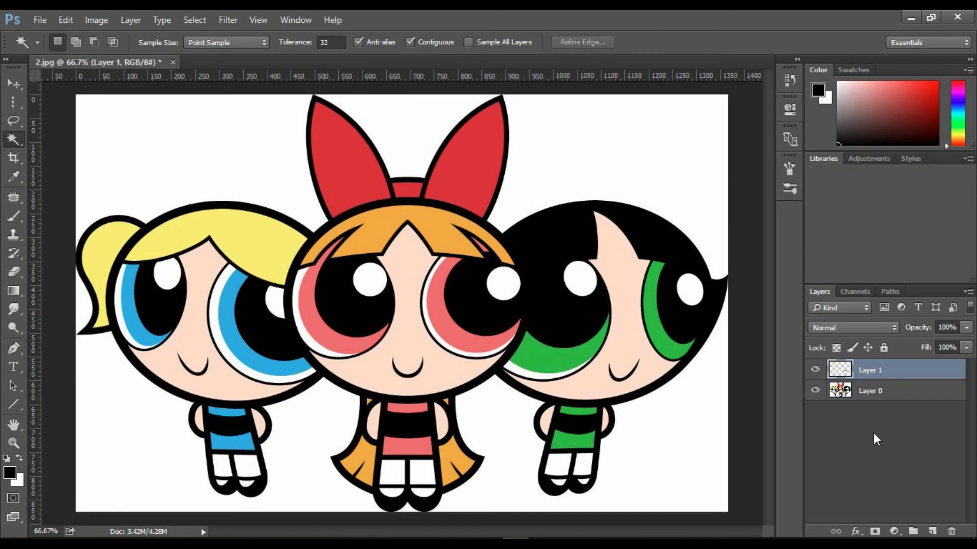
{"action": "left_click", "coordinate": [814, 391]}
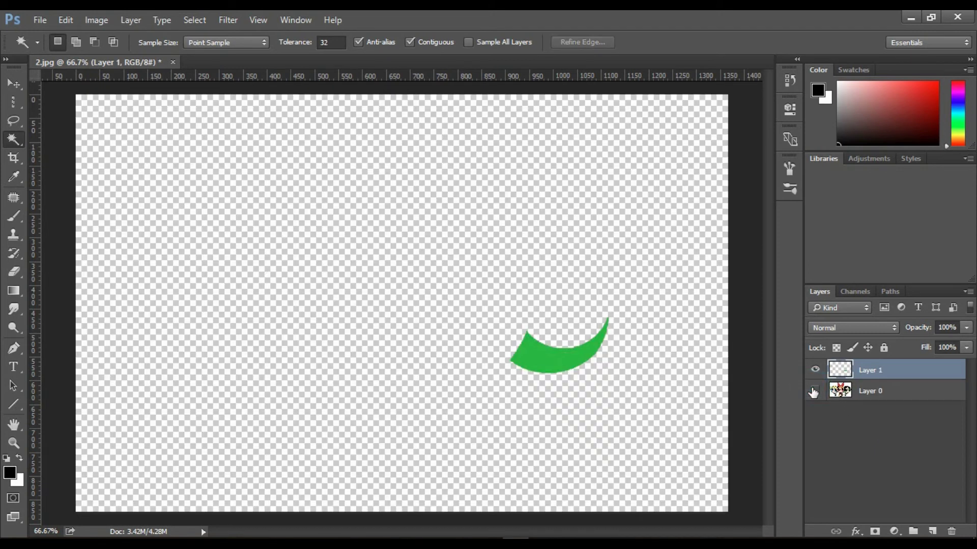
{"action": "left_click", "coordinate": [815, 391]}
{"action": "left_click_drag", "start_coordinate": [894, 375], "coordinate": [952, 531]}
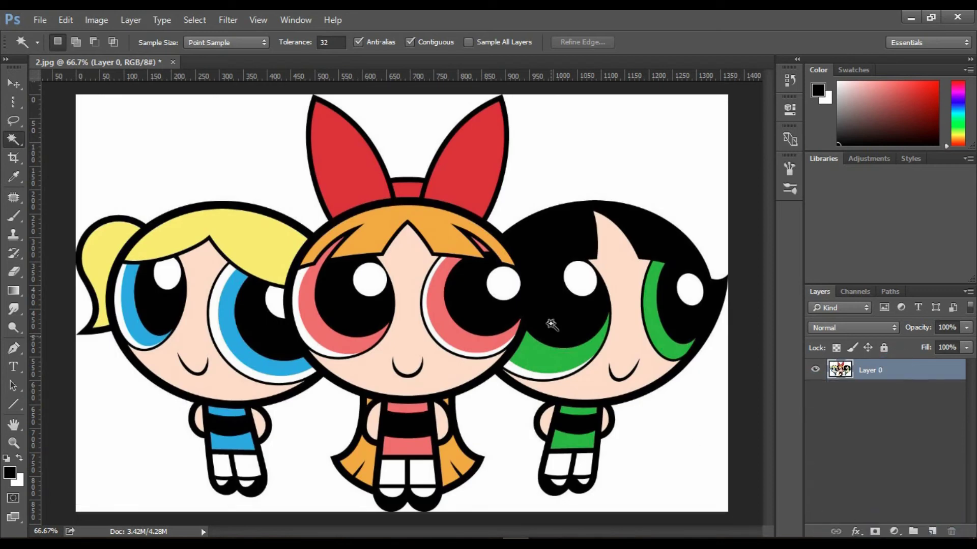
Select the connected black hair and outlines with the Magic Wand, copy them to a new layer and hide Layer 0
{"action": "left_click", "coordinate": [560, 258]}
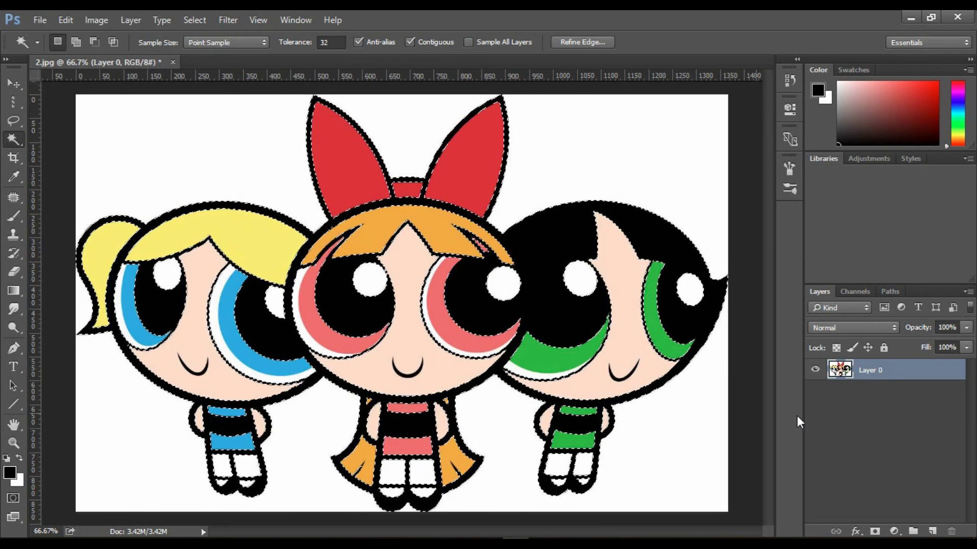
{"action": "key", "text": "ctrl+j"}
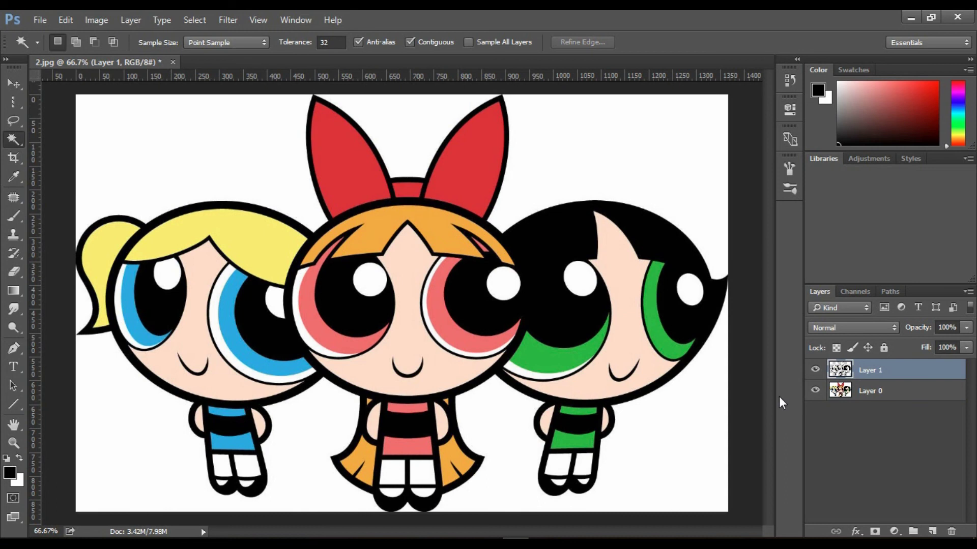
{"action": "left_click", "coordinate": [815, 391]}
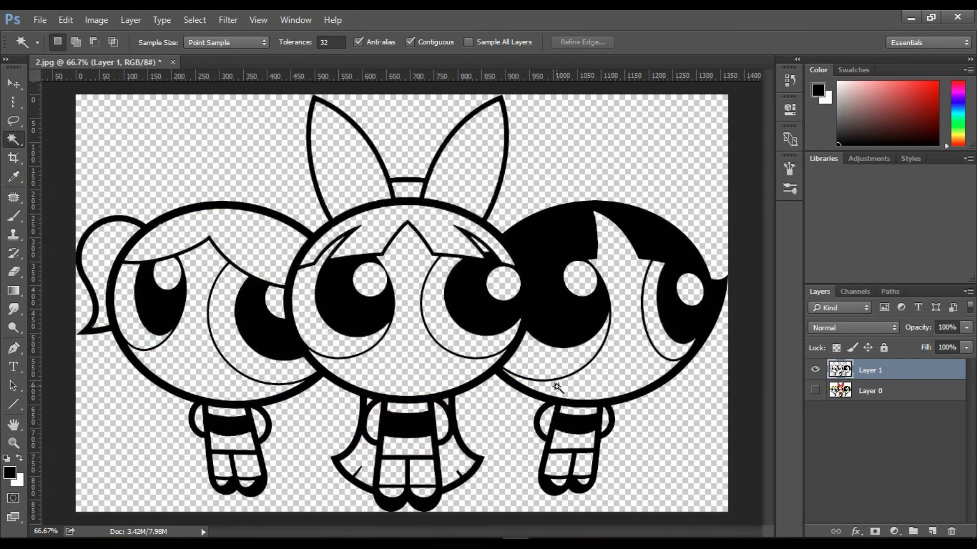
{"action": "right_click", "coordinate": [14, 139]}
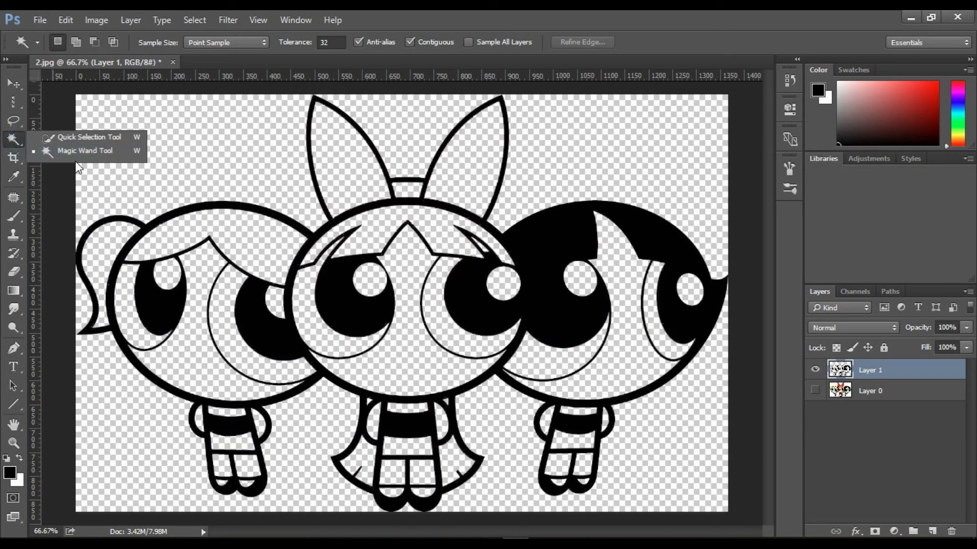
{"action": "left_click", "coordinate": [81, 151]}
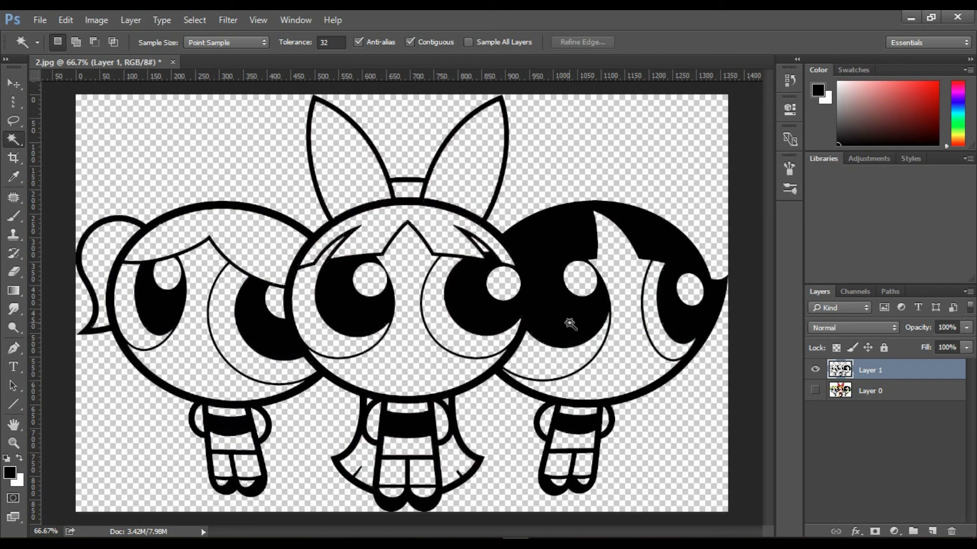
Show Layer 0 again, toggle the black outline copy's visibility and delete that copied layer
{"action": "left_click", "coordinate": [815, 390]}
{"action": "left_click", "coordinate": [815, 371]}
{"action": "left_click", "coordinate": [816, 371]}
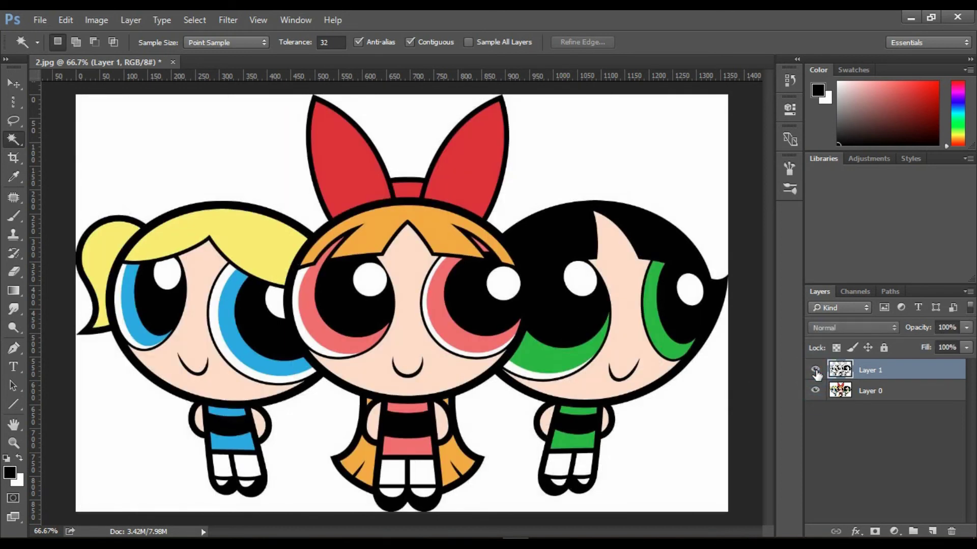
{"action": "left_click_drag", "start_coordinate": [882, 376], "coordinate": [950, 531]}
Crop the image with a freehand Crop Tool frame that cuts off the bow tips, the blonde girl's ponytail and the feet
{"action": "left_click_drag", "start_coordinate": [14, 160], "coordinate": [96, 160]}
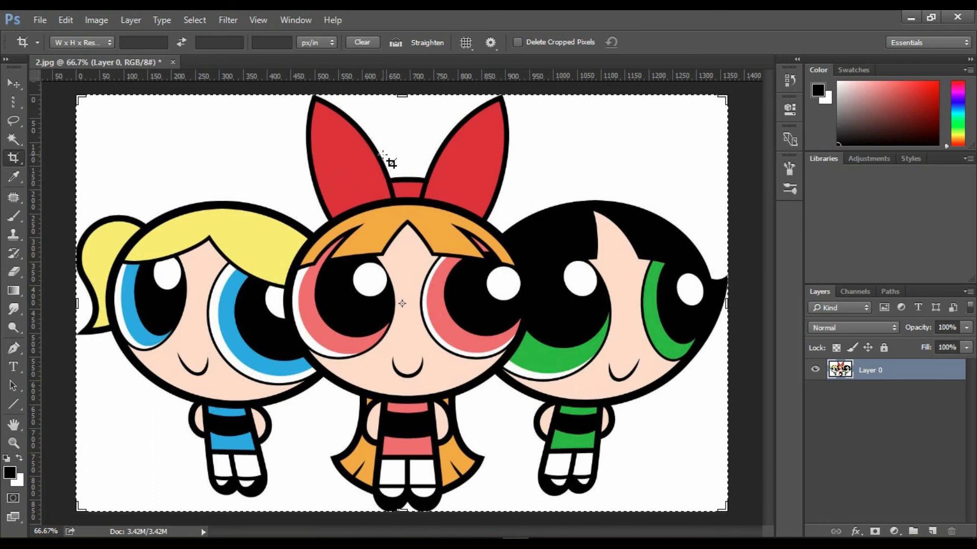
{"action": "left_click_drag", "start_coordinate": [139, 143], "coordinate": [661, 463]}
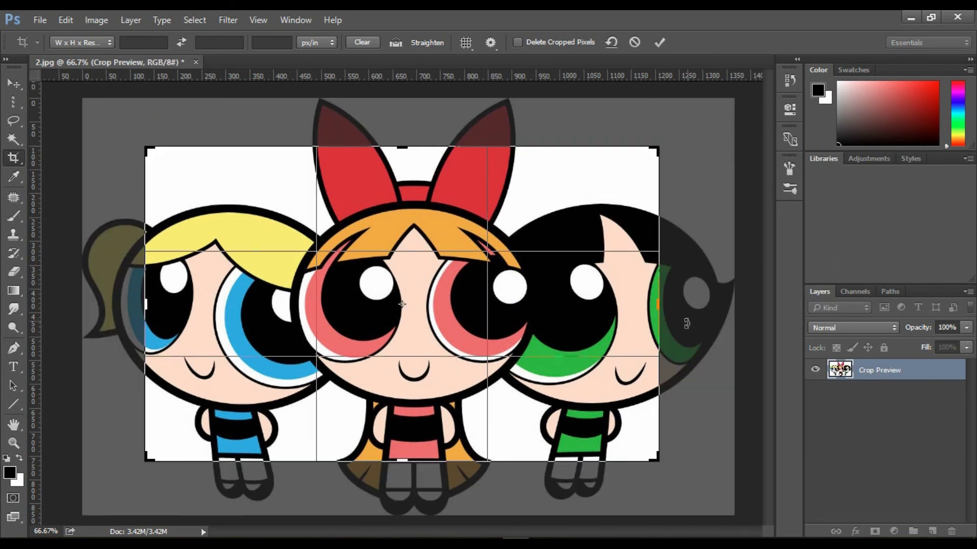
{"action": "left_click_drag", "start_coordinate": [655, 304], "coordinate": [687, 285]}
{"action": "left_click_drag", "start_coordinate": [399, 143], "coordinate": [400, 133]}
{"action": "left_click_drag", "start_coordinate": [124, 303], "coordinate": [168, 302]}
{"action": "left_click_drag", "start_coordinate": [170, 140], "coordinate": [114, 154]}
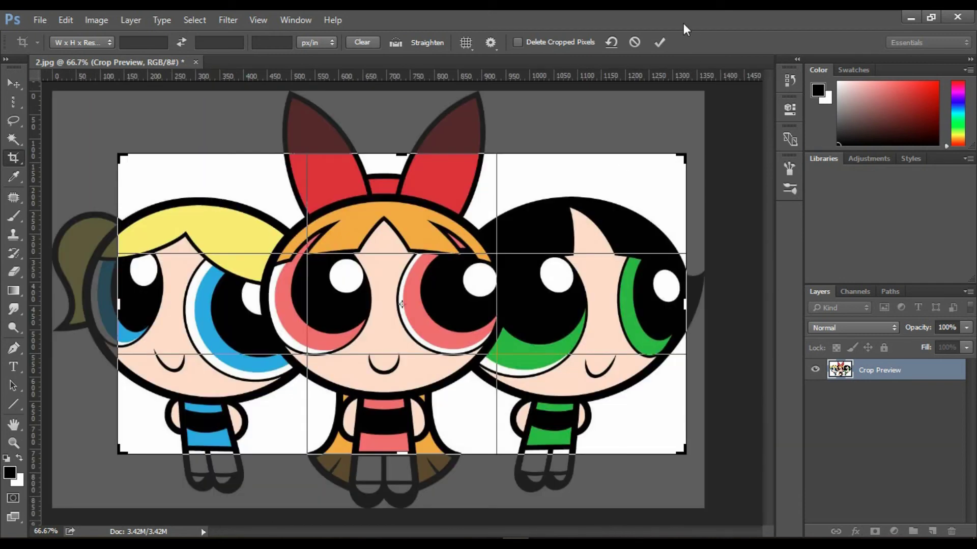
{"action": "left_click", "coordinate": [659, 42]}
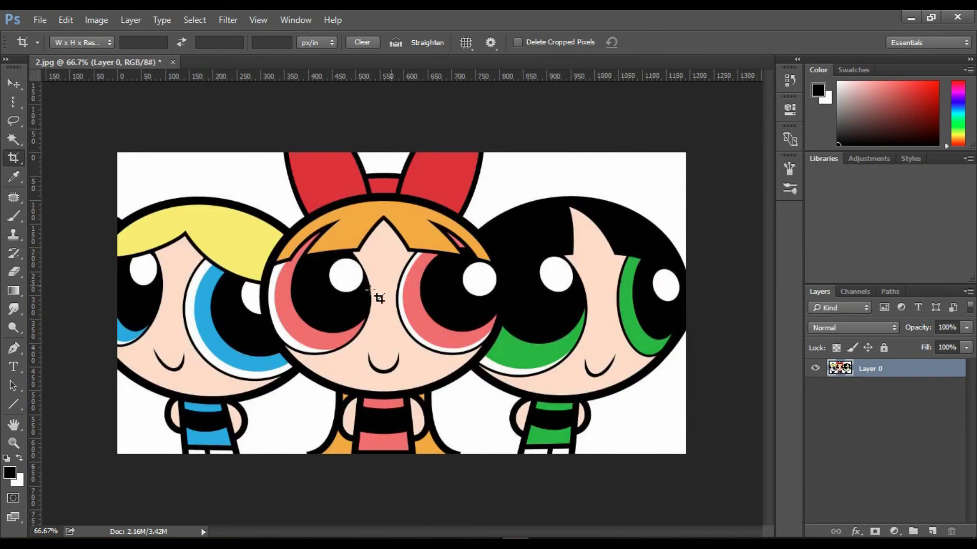
Try the 4 x 5 in 300 ppi crop preset and replace it with the 1024 x 768 px 92 ppi preset
{"action": "right_click", "coordinate": [13, 158]}
{"action": "left_click", "coordinate": [82, 157]}
{"action": "left_click", "coordinate": [99, 44]}
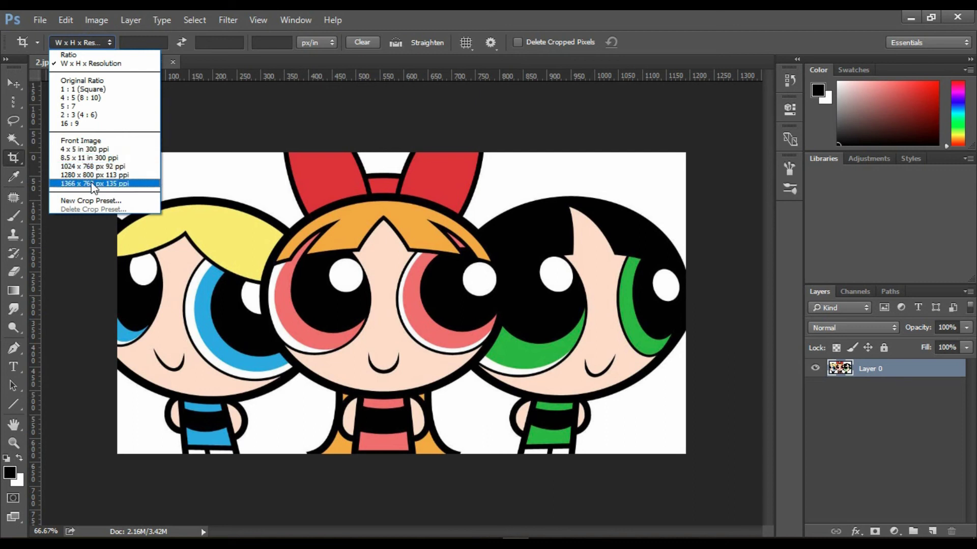
{"action": "left_click", "coordinate": [95, 151]}
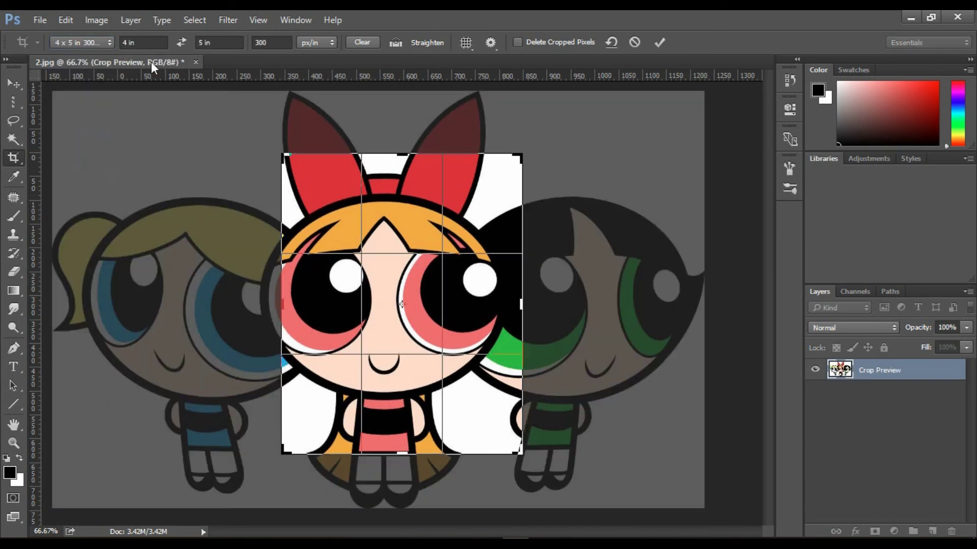
{"action": "left_click", "coordinate": [91, 43]}
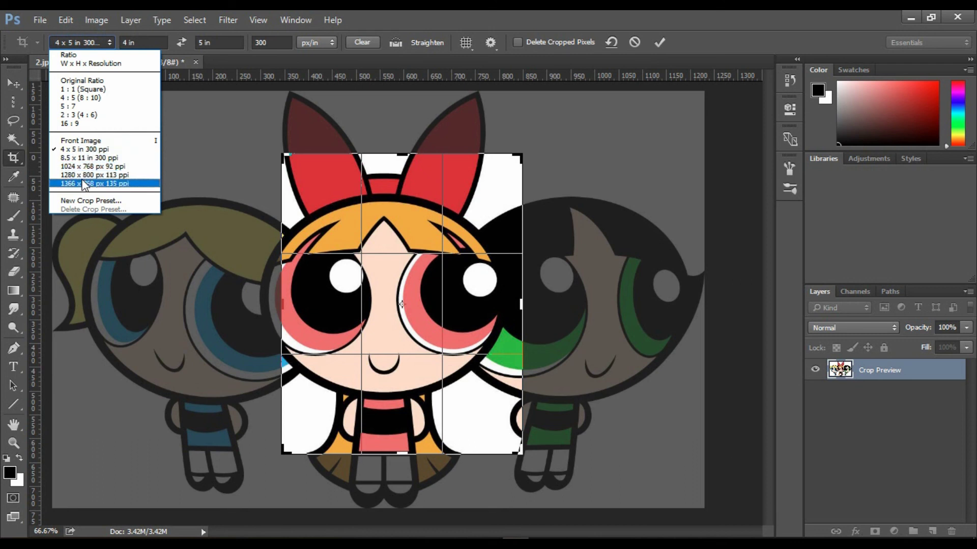
{"action": "left_click", "coordinate": [87, 167]}
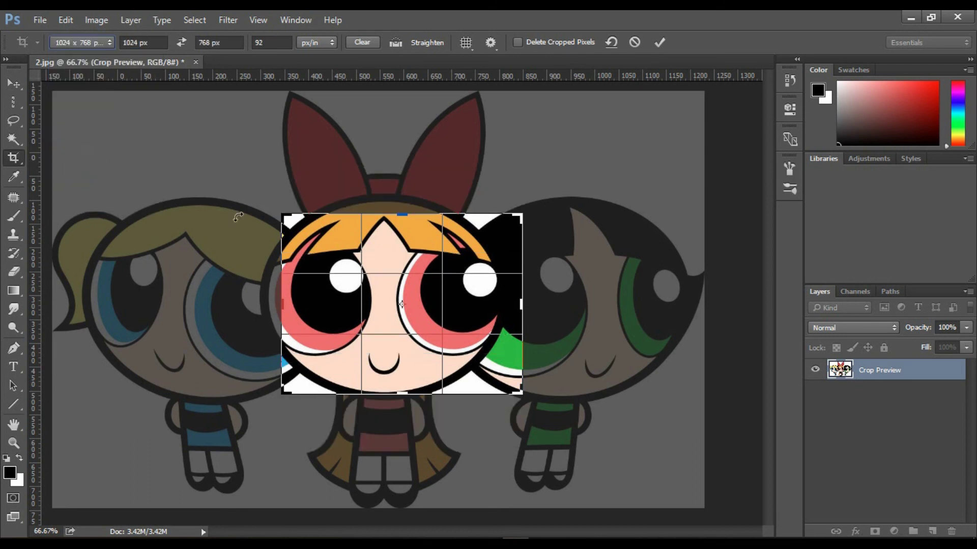
Set the crop size to 1000 x 1000 px and apply the crop around the orange-haired girl's face
{"action": "left_click", "coordinate": [135, 43]}
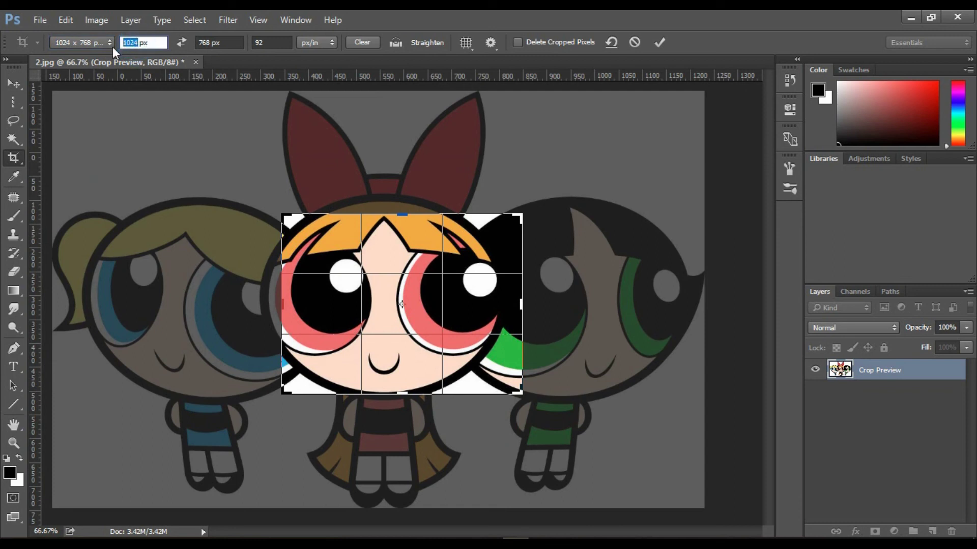
{"action": "type", "text": "100"}
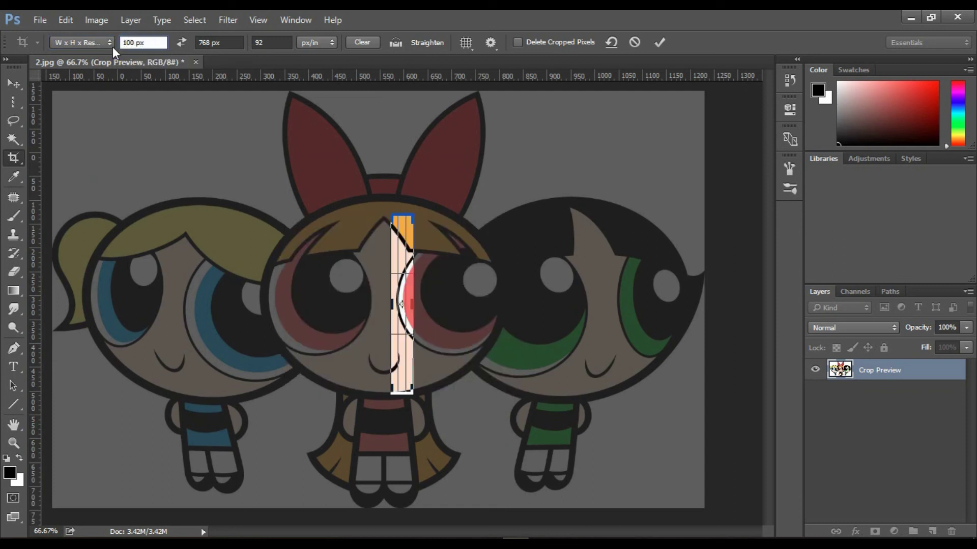
{"action": "type", "text": "0"}
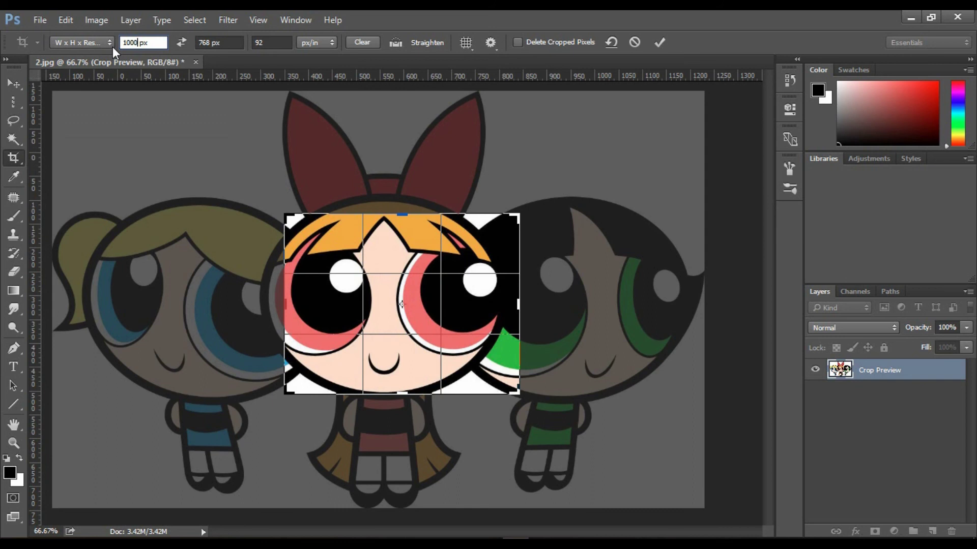
{"action": "double_click", "coordinate": [215, 42]}
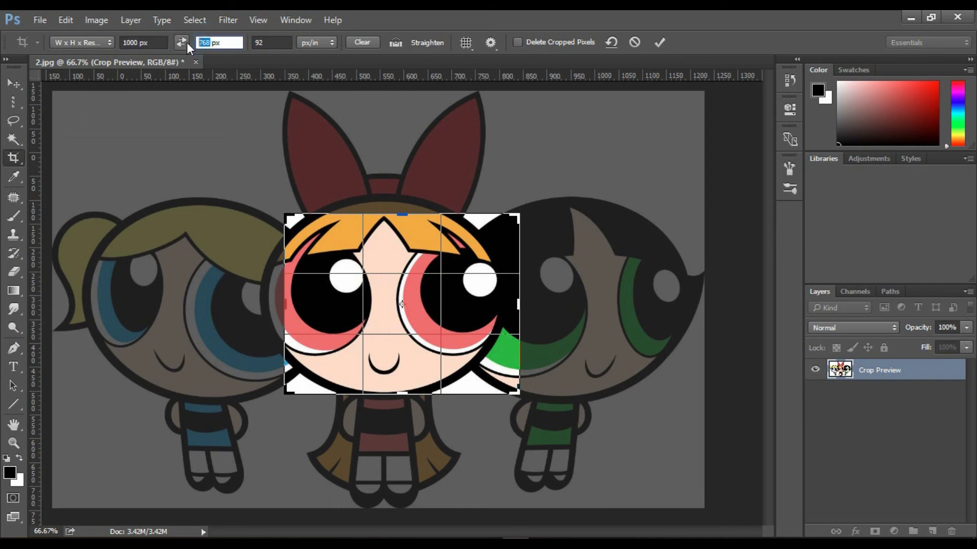
{"action": "type", "text": "100"}
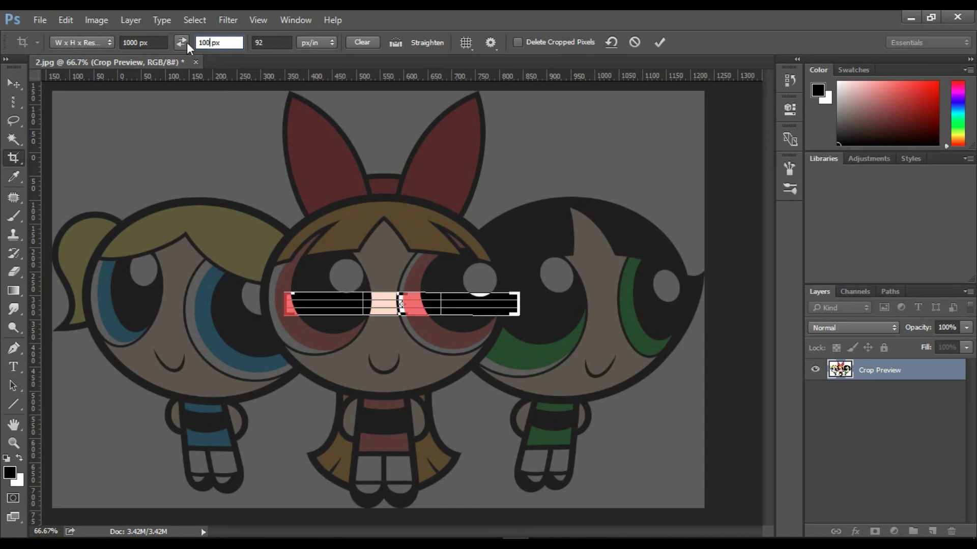
{"action": "type", "text": "0"}
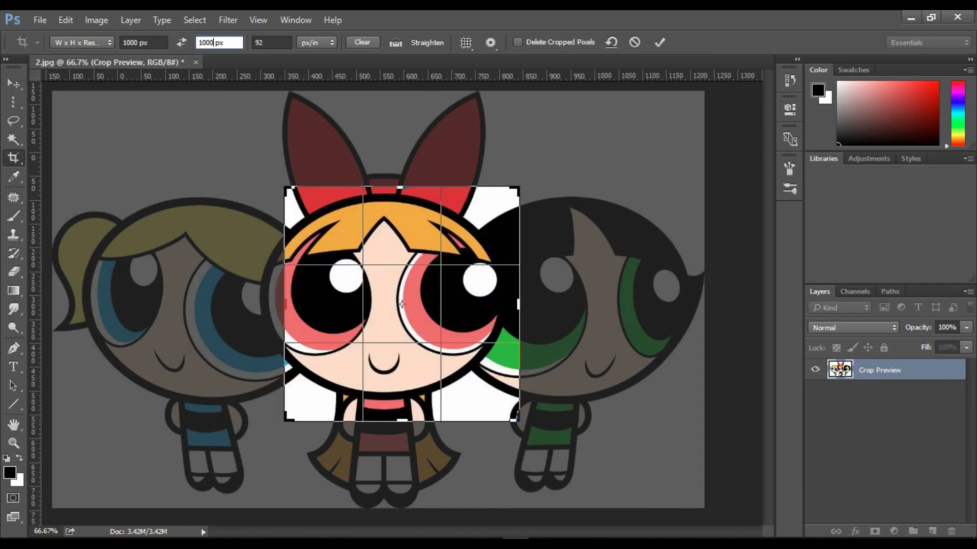
{"action": "left_click", "coordinate": [660, 42]}
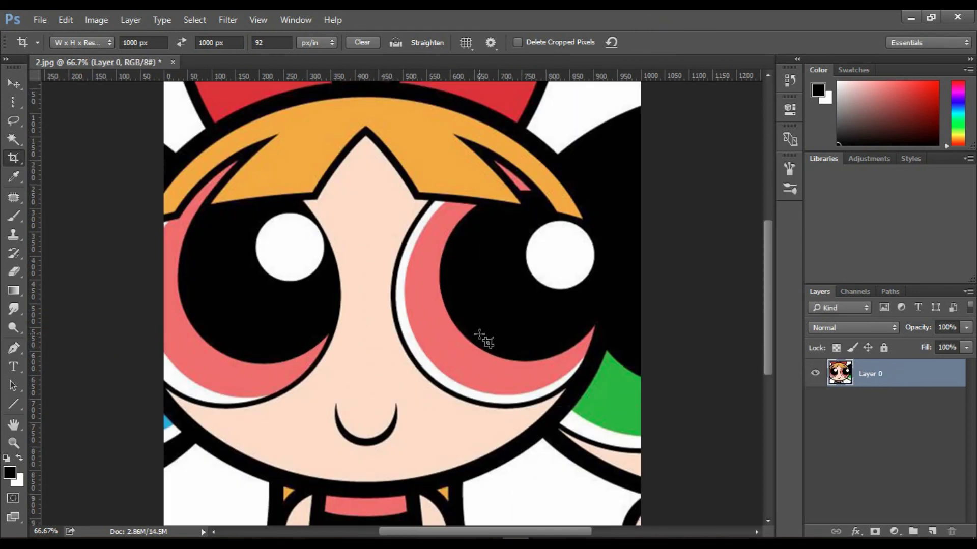
{"action": "scroll", "coordinate": [479, 334], "scroll_direction": "down", "scroll_amount": 3}
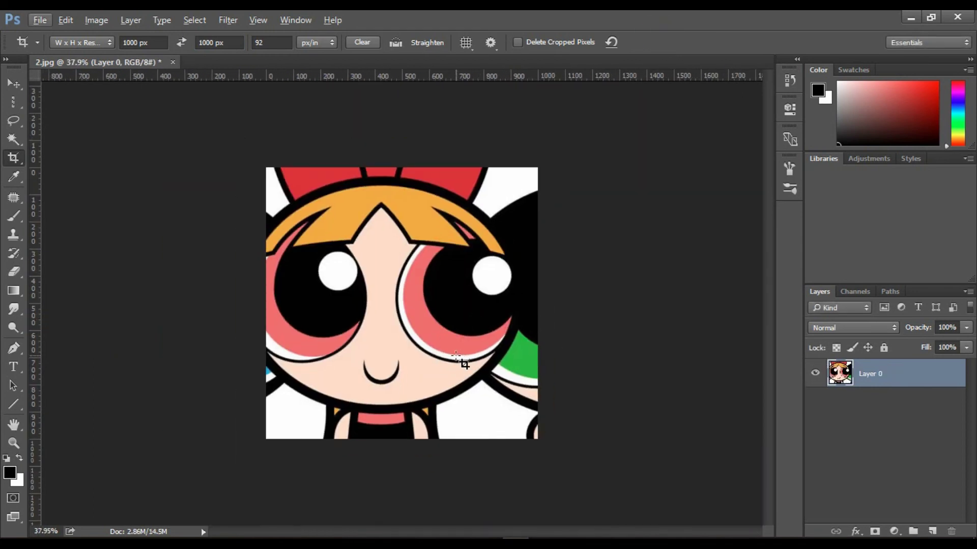
{"action": "scroll", "coordinate": [442, 338], "scroll_direction": "down", "scroll_amount": 1}
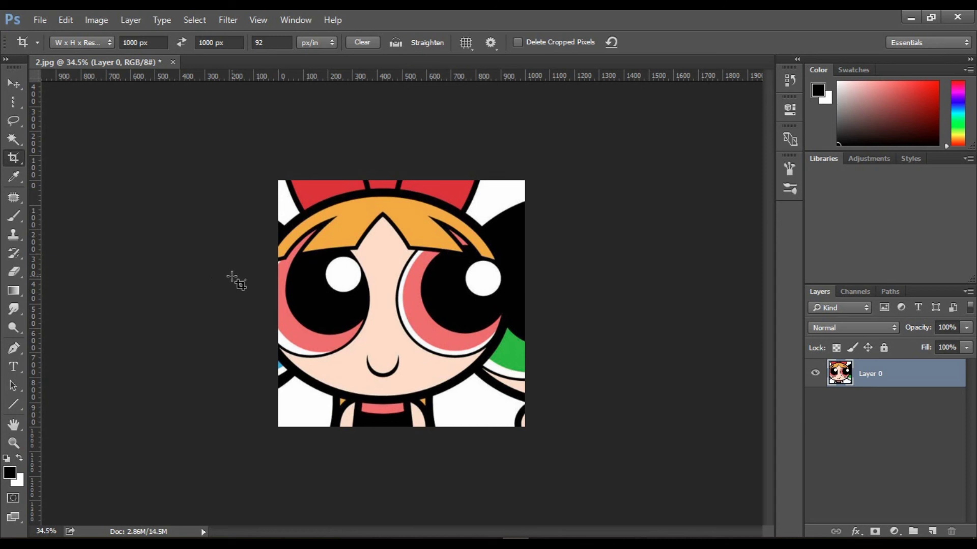
Activate the Perspective Crop Tool and close 2.jpg without saving its changes
{"action": "right_click", "coordinate": [14, 159]}
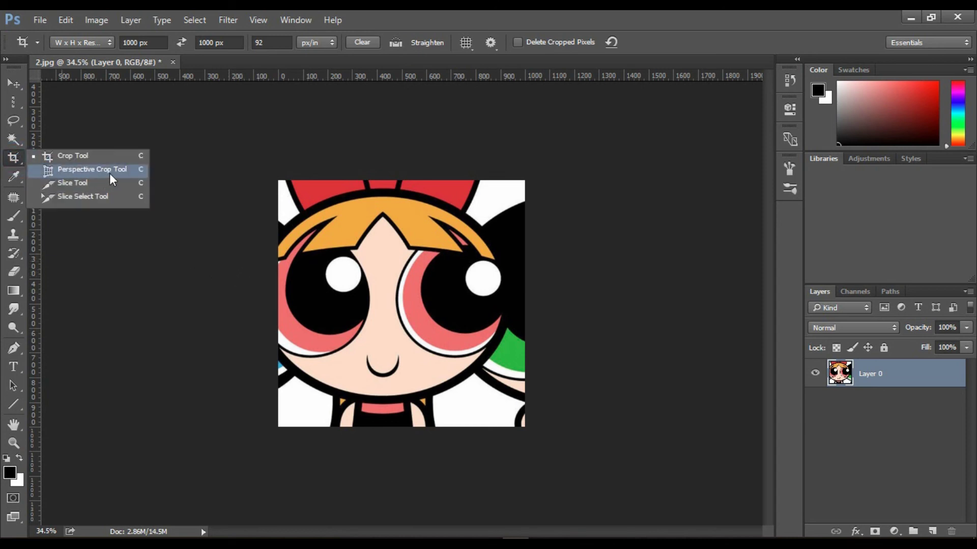
{"action": "left_click", "coordinate": [109, 173]}
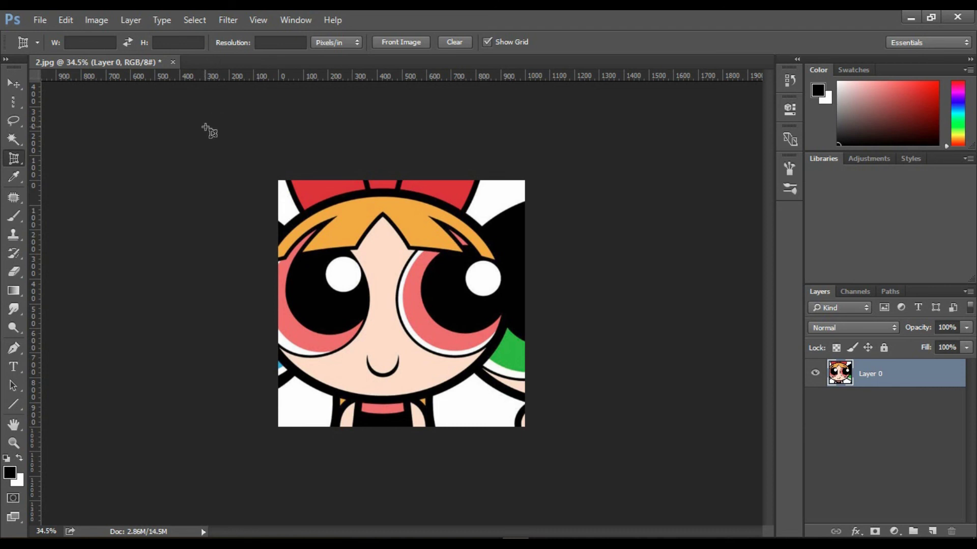
{"action": "left_click", "coordinate": [173, 62]}
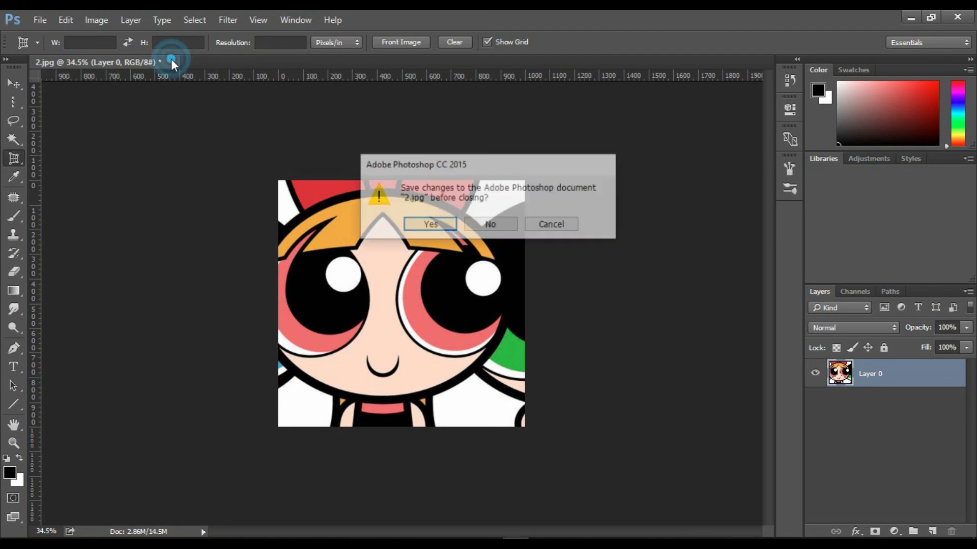
{"action": "left_click", "coordinate": [485, 225]}
Open 3.jpg from New folder and convert its locked Background into a regular layer named Layer 0
{"action": "left_click", "coordinate": [38, 20]}
{"action": "left_click", "coordinate": [56, 49]}
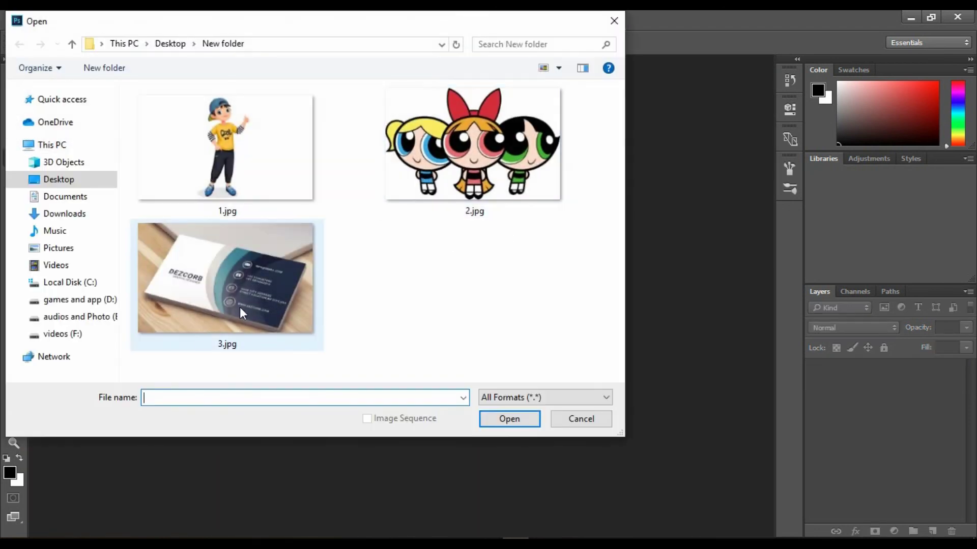
{"action": "left_click", "coordinate": [239, 290]}
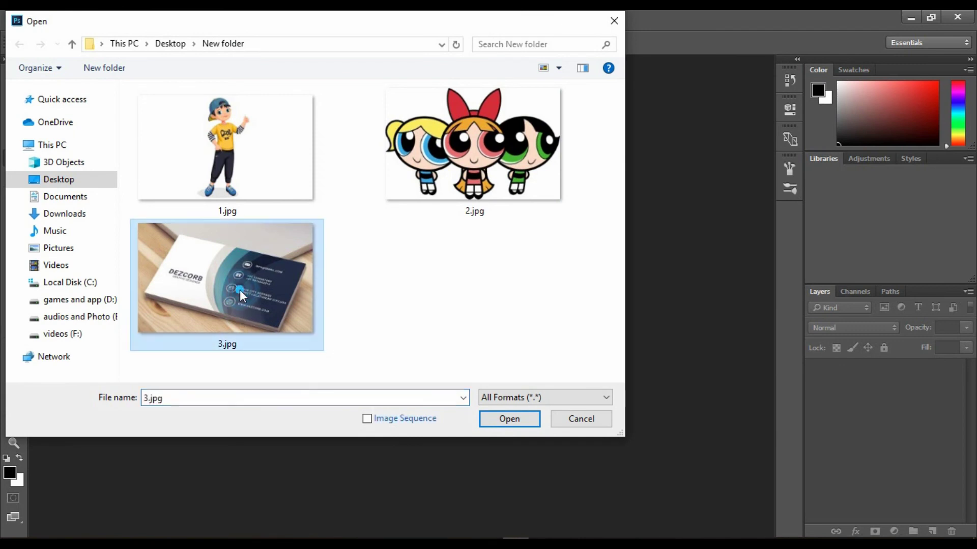
{"action": "left_click", "coordinate": [521, 422]}
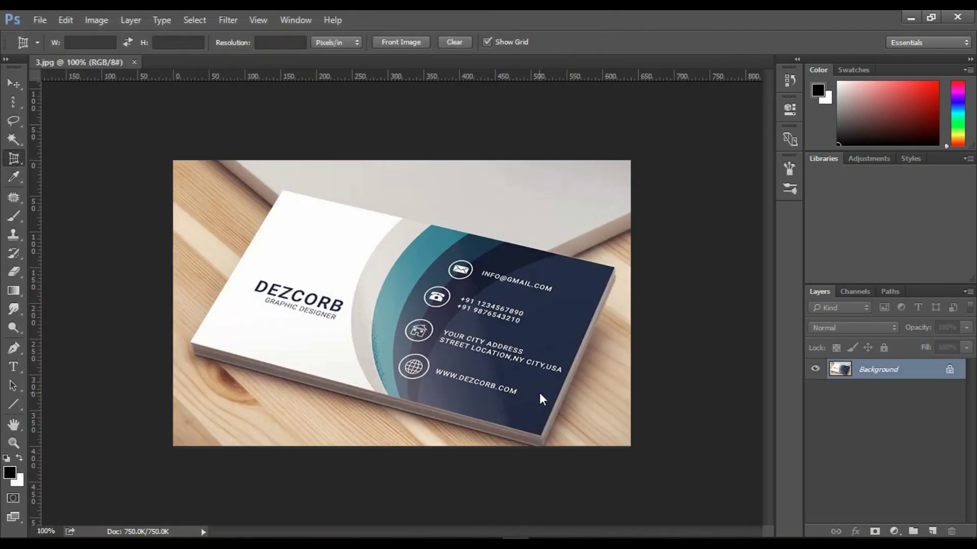
{"action": "double_click", "coordinate": [885, 376]}
{"action": "left_click", "coordinate": [612, 179]}
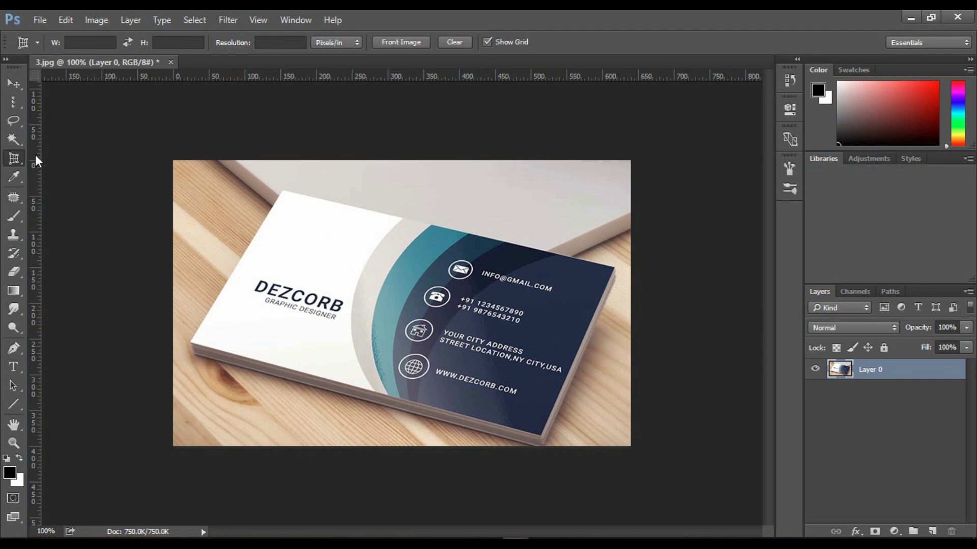
Perspective-crop the image with the Perspective Crop Tool, placing the four frame corners on the corners of the tilted business card
{"action": "right_click", "coordinate": [15, 156]}
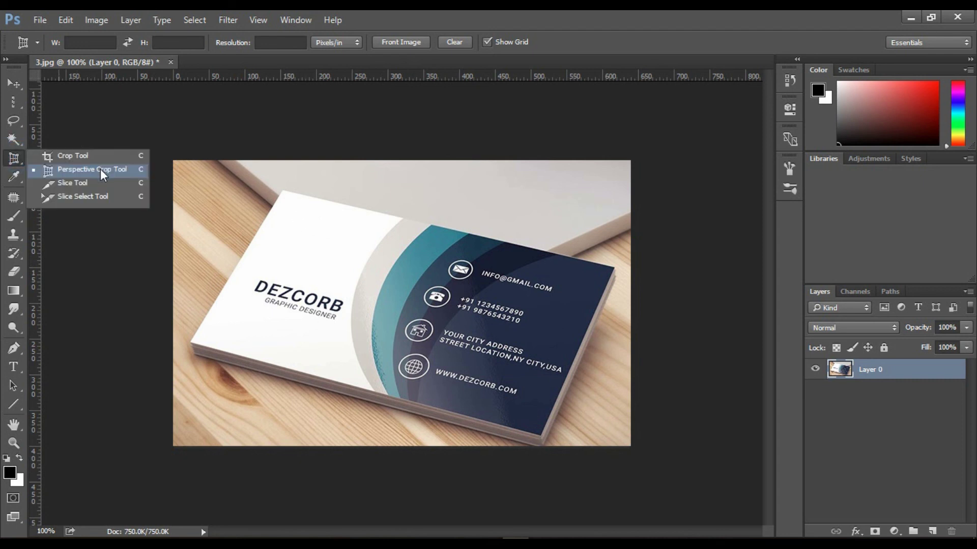
{"action": "left_click", "coordinate": [109, 168]}
{"action": "right_click", "coordinate": [25, 154]}
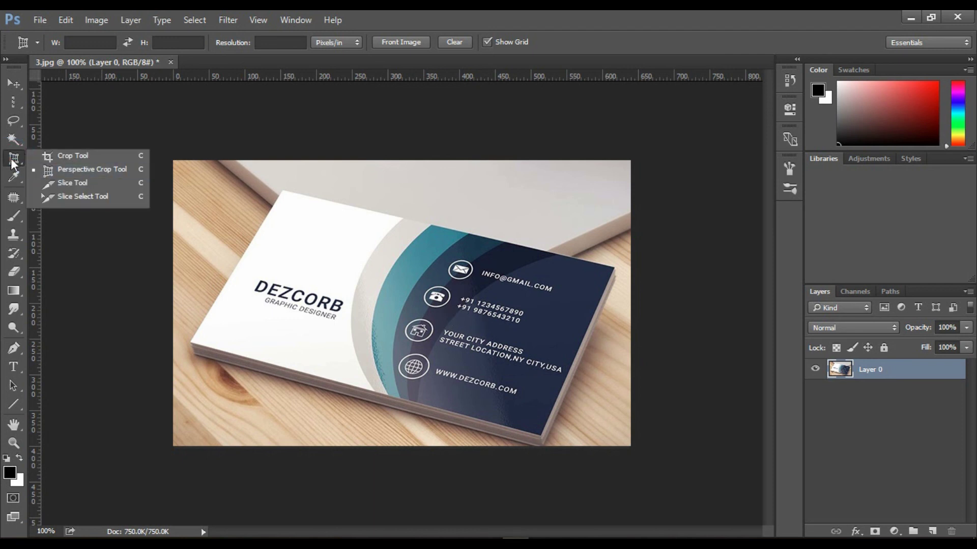
{"action": "left_click", "coordinate": [71, 169]}
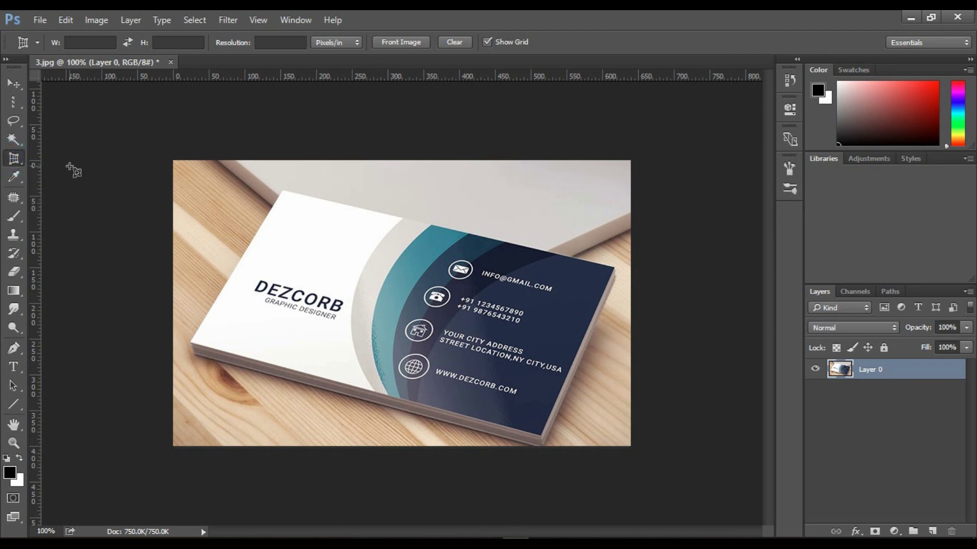
{"action": "left_click", "coordinate": [284, 190]}
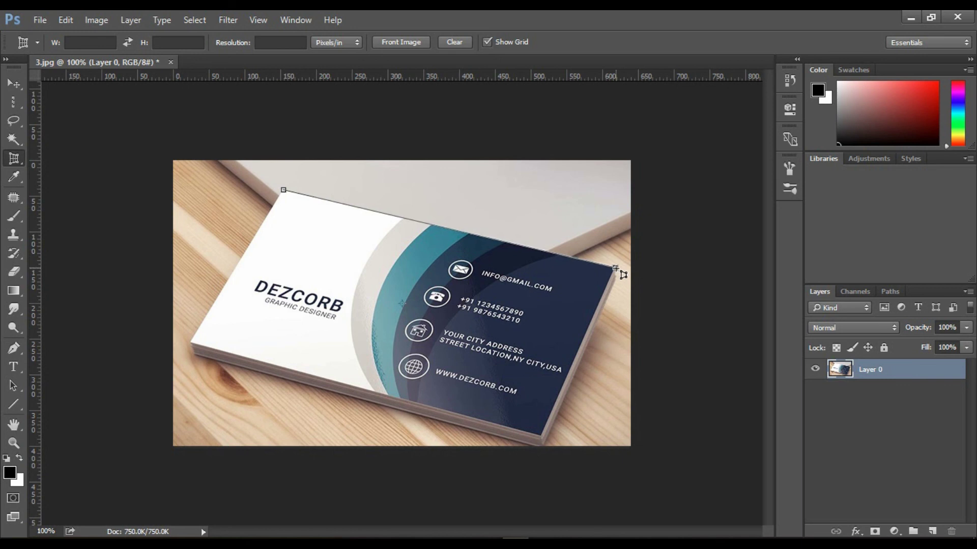
{"action": "left_click", "coordinate": [613, 268]}
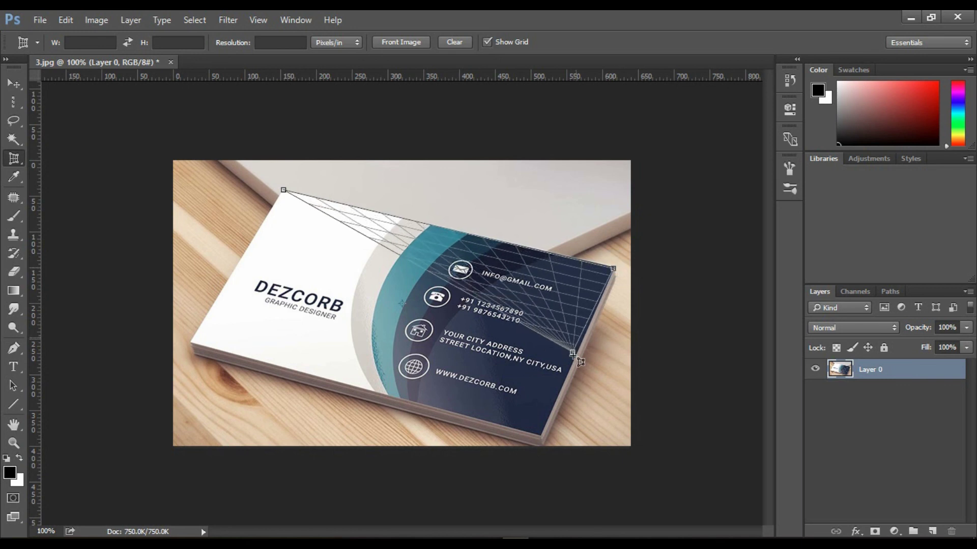
{"action": "left_click", "coordinate": [541, 436]}
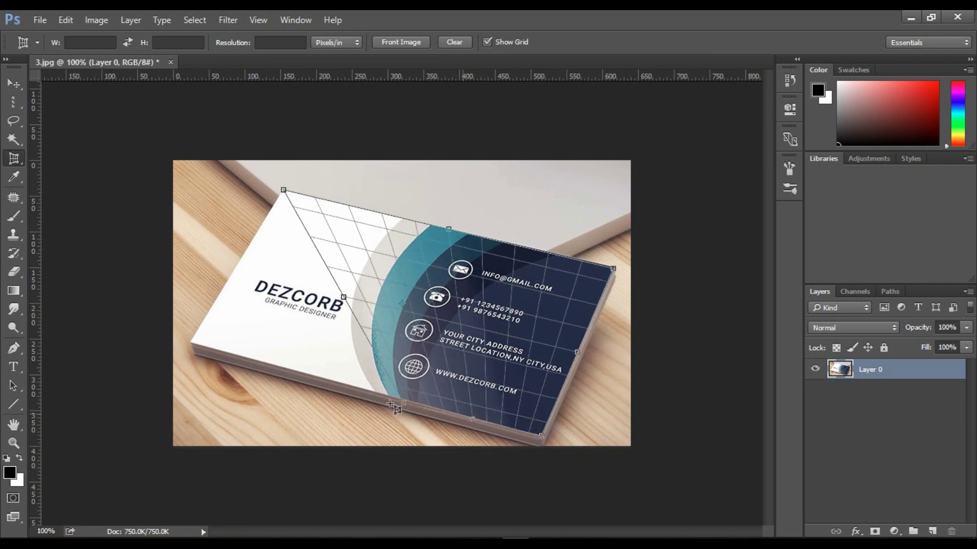
{"action": "left_click", "coordinate": [196, 343]}
{"action": "left_click_drag", "start_coordinate": [203, 348], "coordinate": [199, 347]}
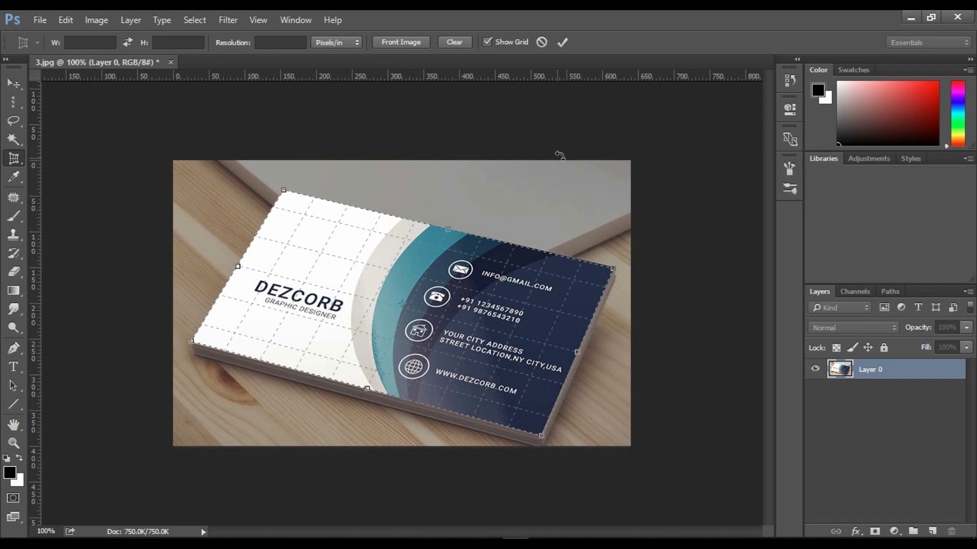
{"action": "left_click", "coordinate": [562, 42]}
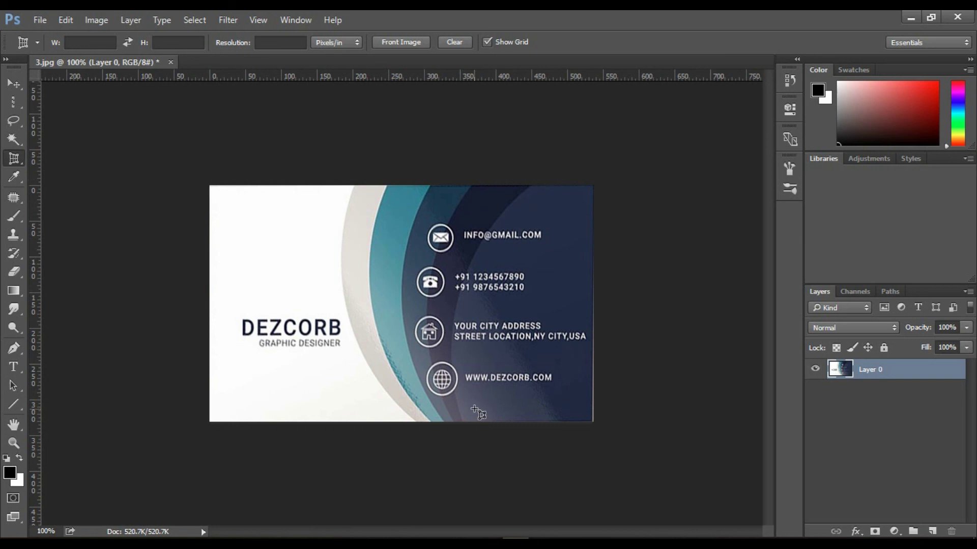
{"action": "left_click", "coordinate": [14, 162]}
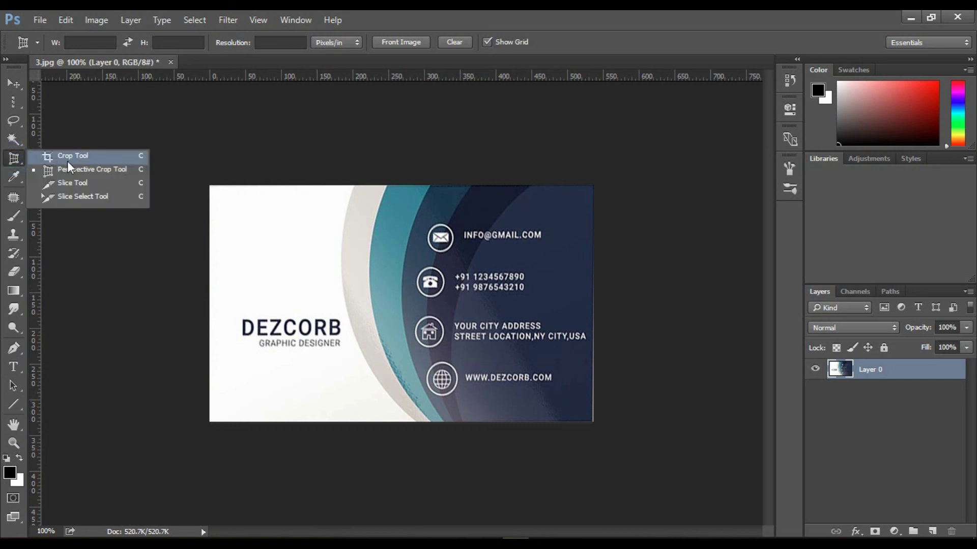
{"action": "left_click", "coordinate": [82, 168]}
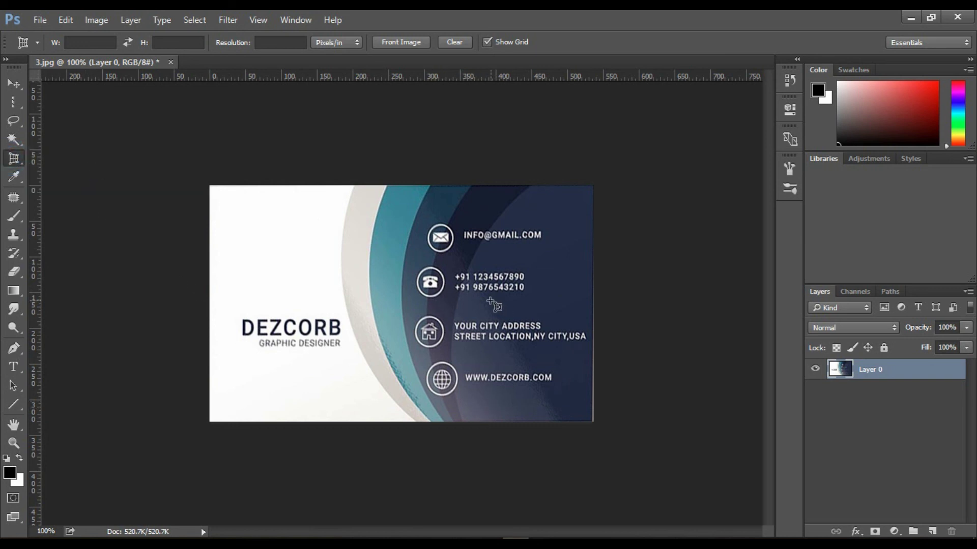